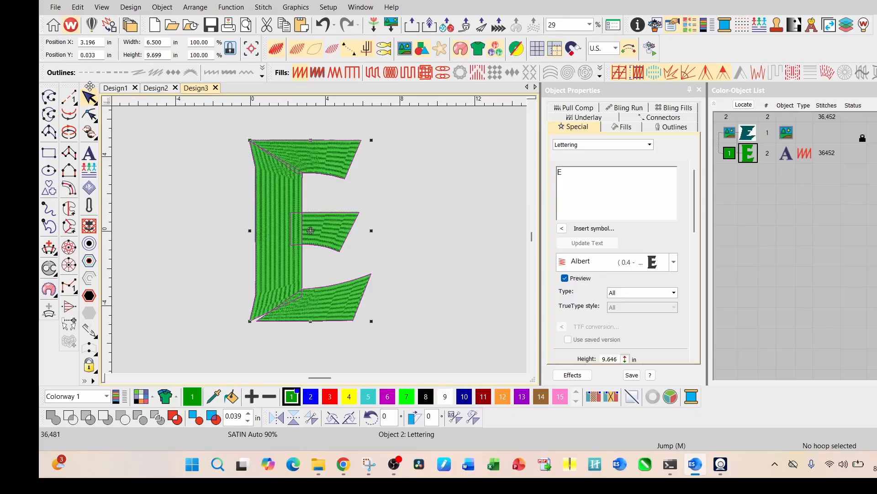
# - Undock the Toolbox and float it over the design window above the letter E
pyautogui.moveTo(89, 85); pyautogui.dragTo(178, 110)
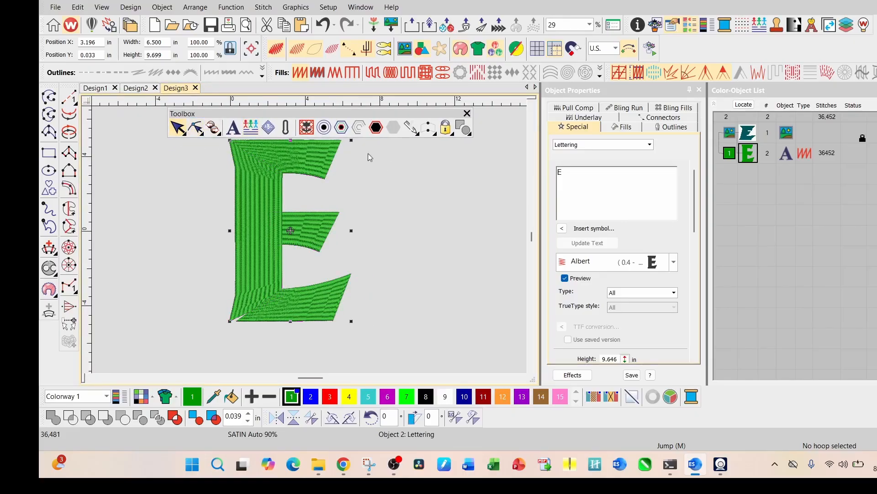
pyautogui.scroll(-1, 302, 177)
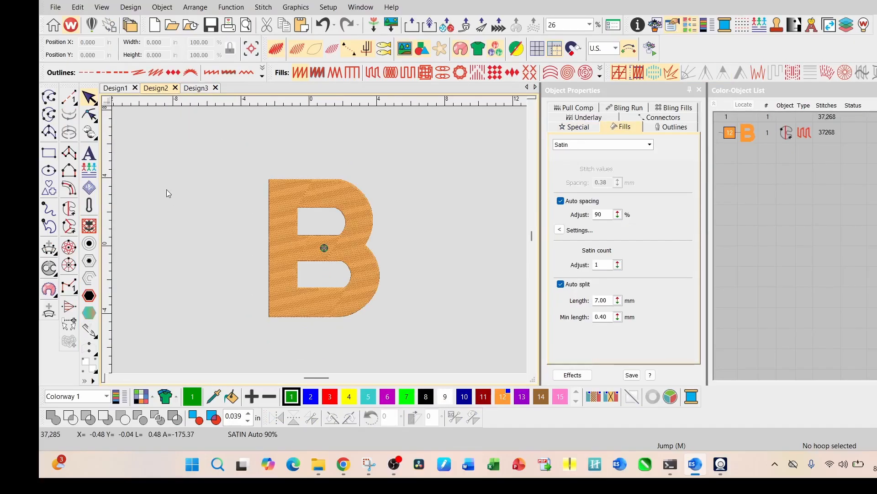
# - Start a new lettering object in Design2 and activate its text entry
pyautogui.click(90, 154)
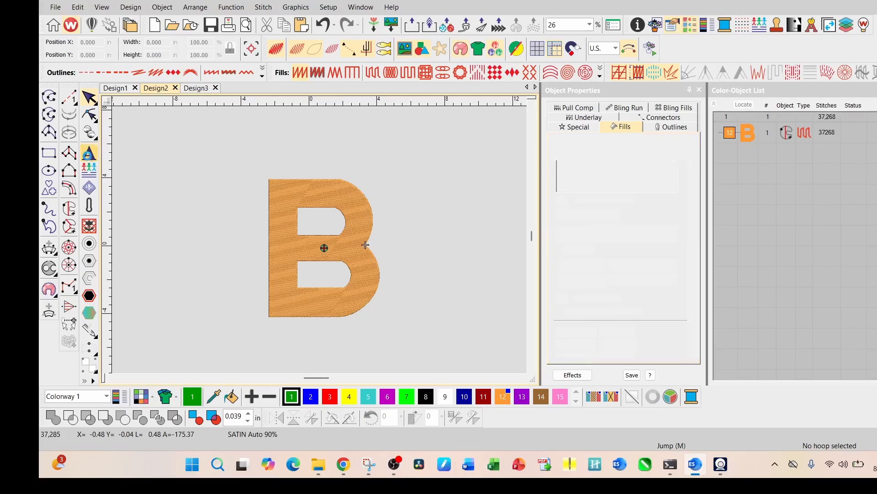
pyautogui.click(592, 175)
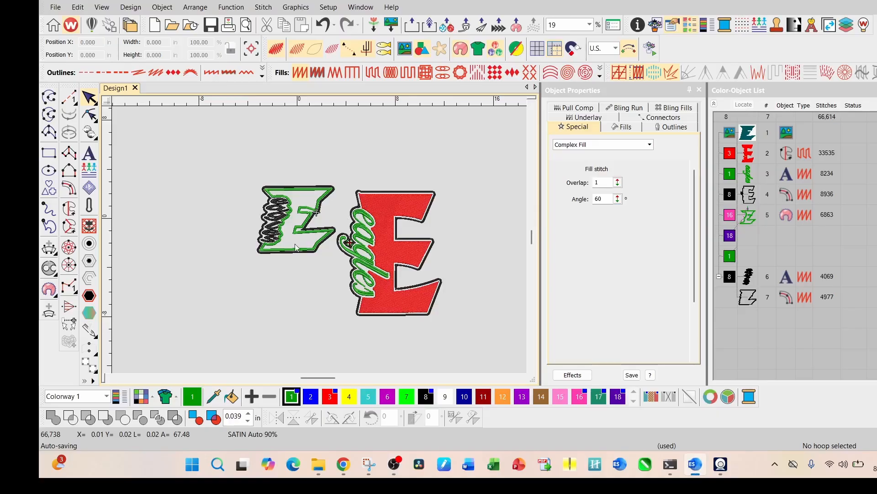
pyautogui.scroll(4, 333, 207)
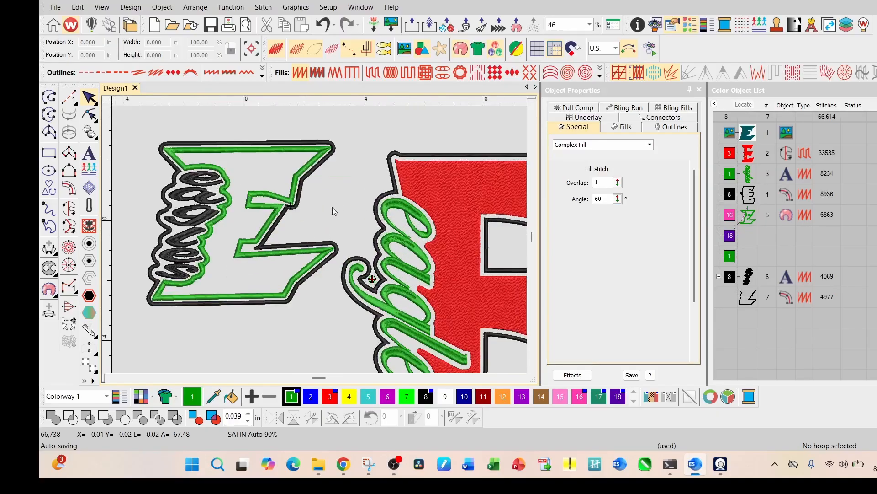
pyautogui.scroll(-2, 368, 222)
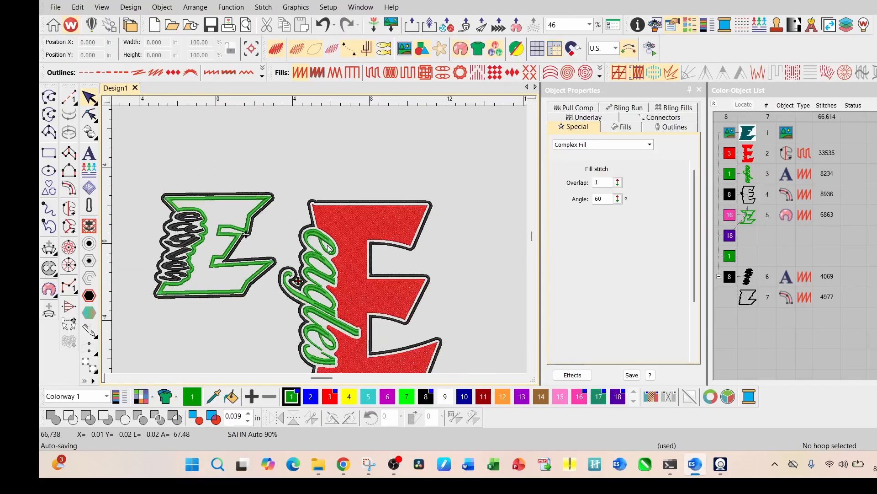
pyautogui.scroll(-1, 352, 228)
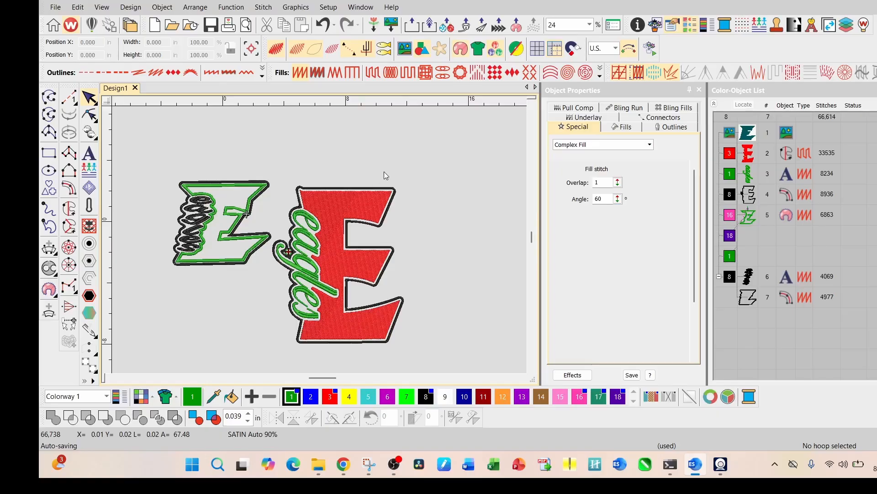
pyautogui.click(247, 213)
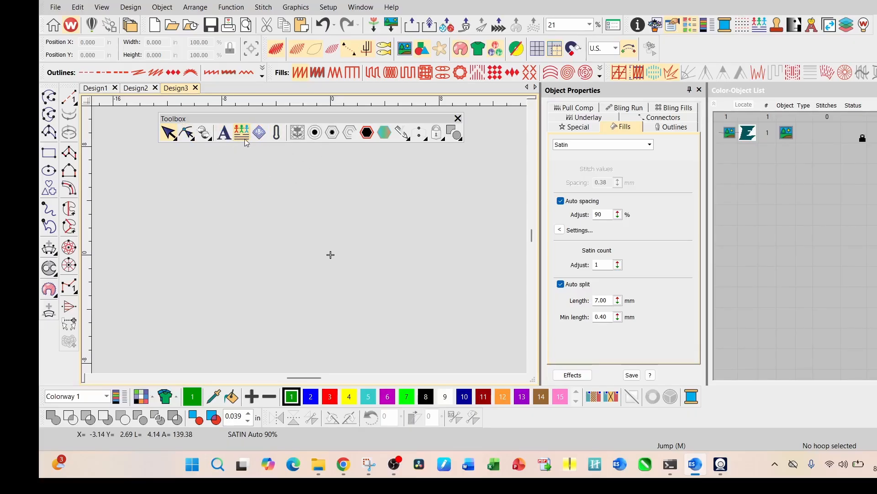
# - Create a lettering object with the text "E" in the Albert font in Design3
pyautogui.click(224, 133)
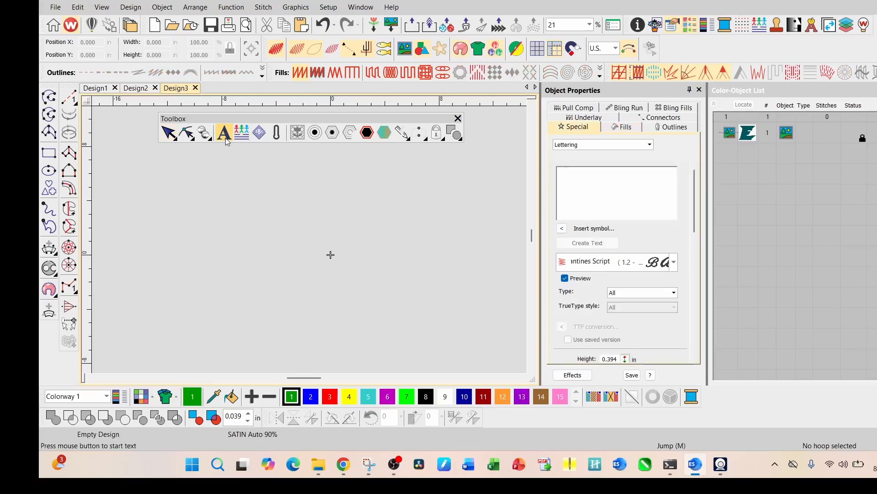
pyautogui.click(570, 184)
pyautogui.write('E')
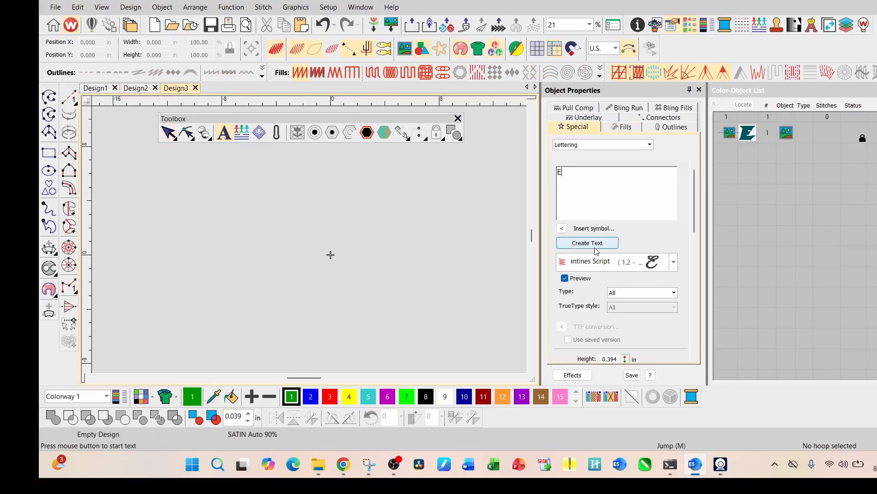
pyautogui.click(673, 262)
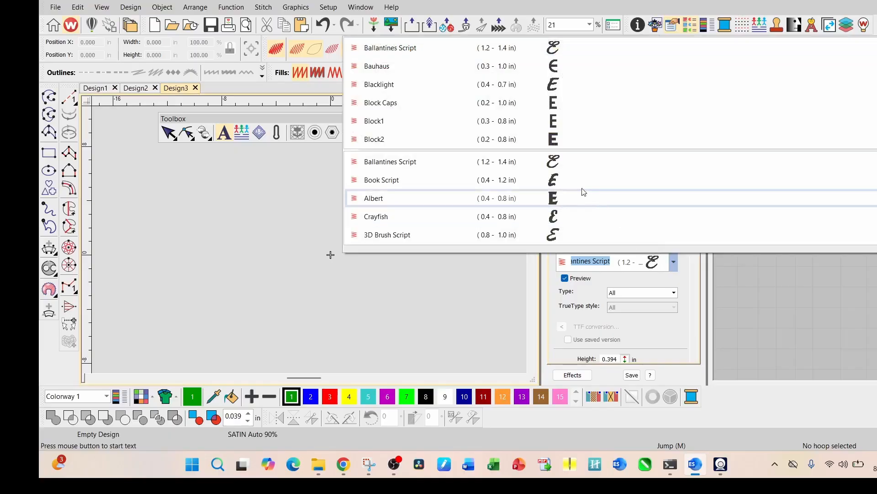
pyautogui.click(567, 201)
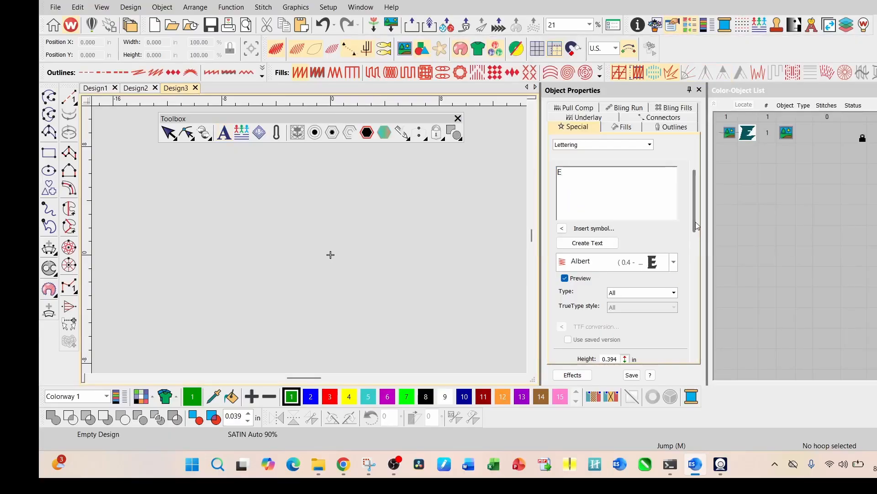
pyautogui.moveTo(696, 221); pyautogui.dragTo(679, 194)
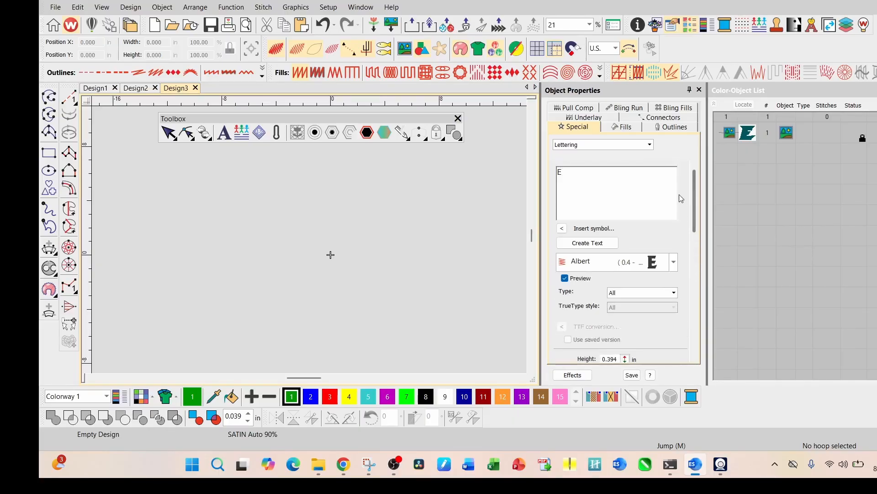
pyautogui.click(590, 245)
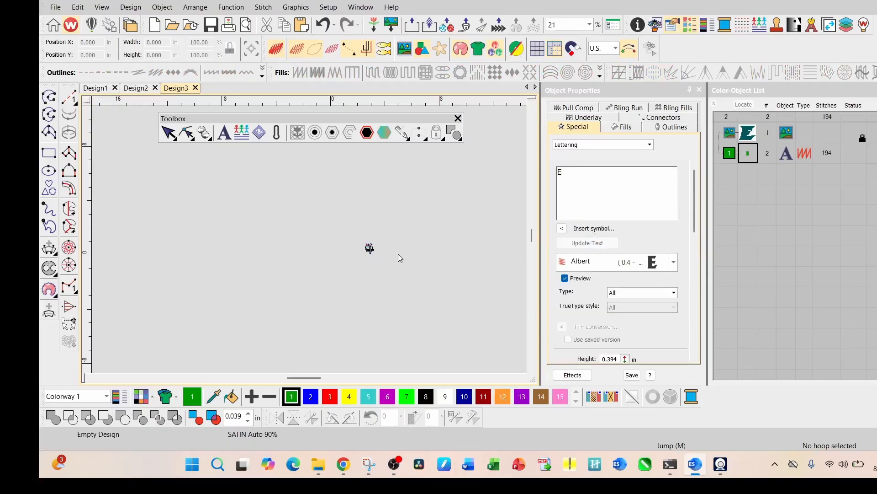
# - Enlarge the letter E proportionally and set its width to 6.5 in
pyautogui.scroll(4, 373, 246)
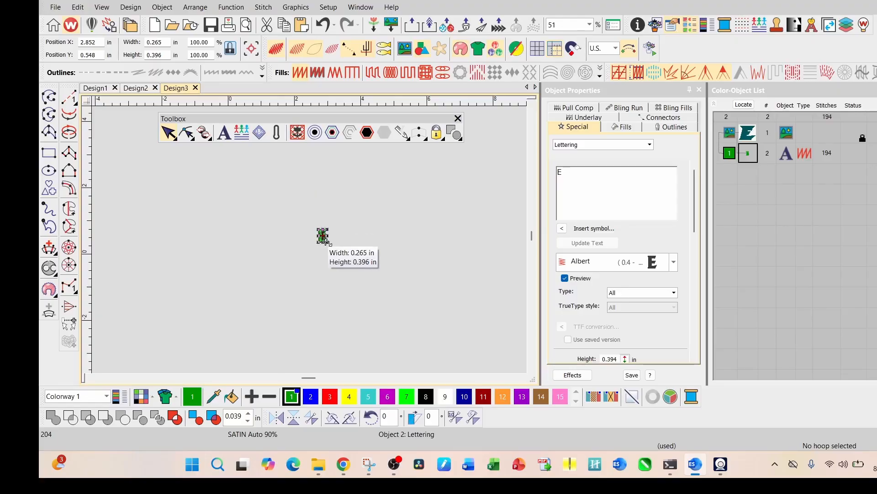
pyautogui.moveTo(329, 244); pyautogui.dragTo(356, 274)
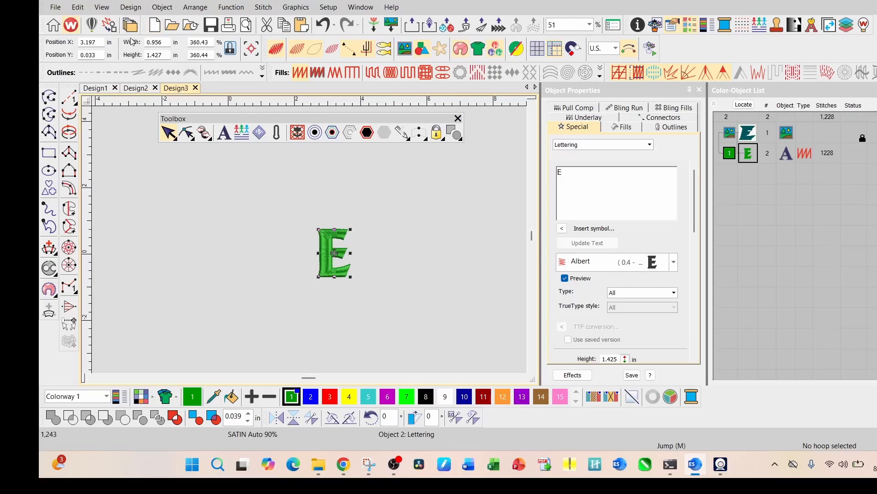
pyautogui.doubleClick(161, 44)
pyautogui.write('6.5')
pyautogui.scroll(-2, 293, 252)
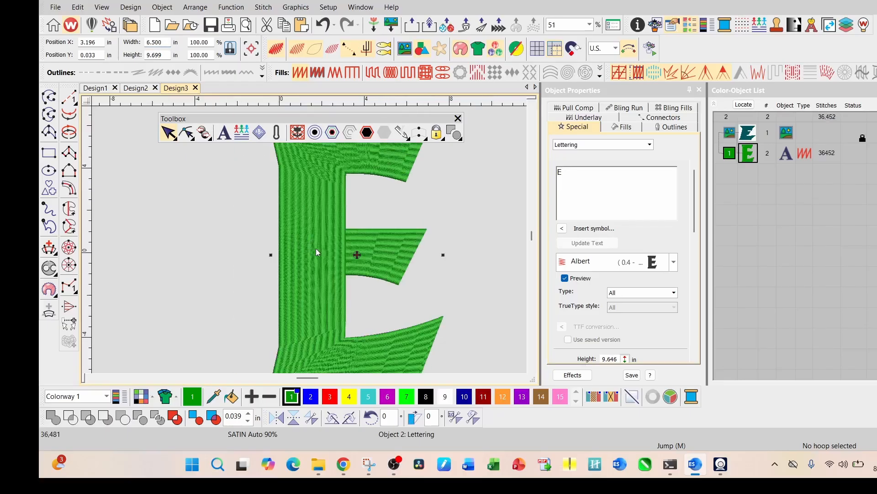
pyautogui.scroll(-1, 293, 173)
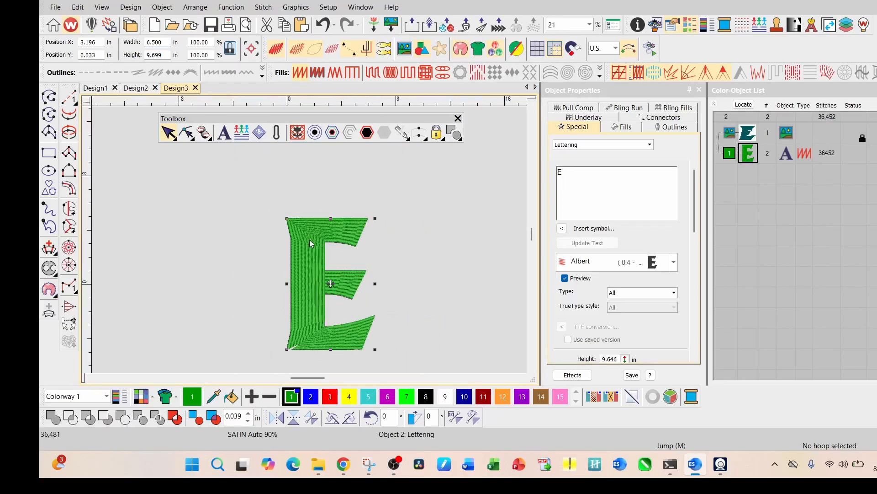
# - Show the letter E's segments in Reshape mode and examine where they join, especially at the base of the stem
pyautogui.click(187, 133)
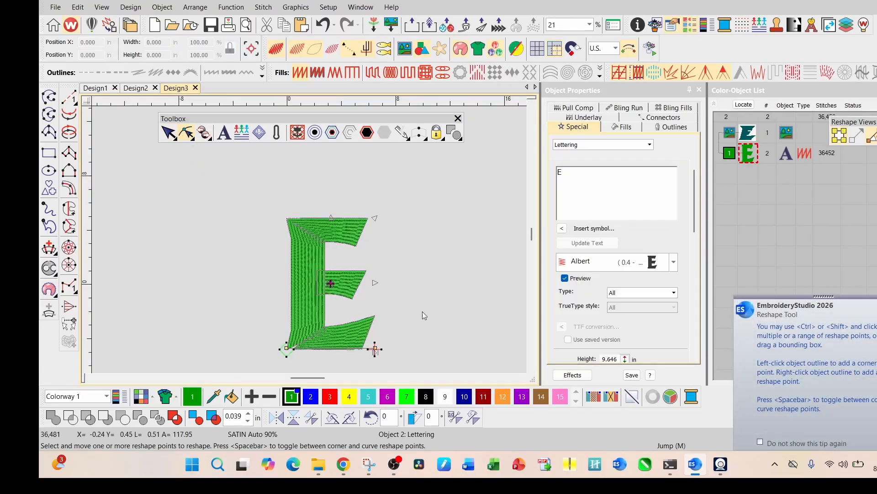
pyautogui.scroll(6, 309, 240)
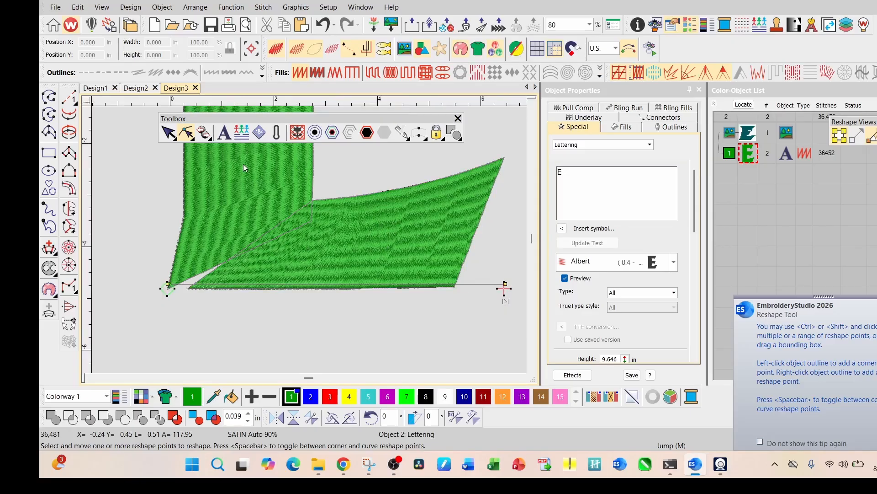
pyautogui.scroll(-3, 243, 168)
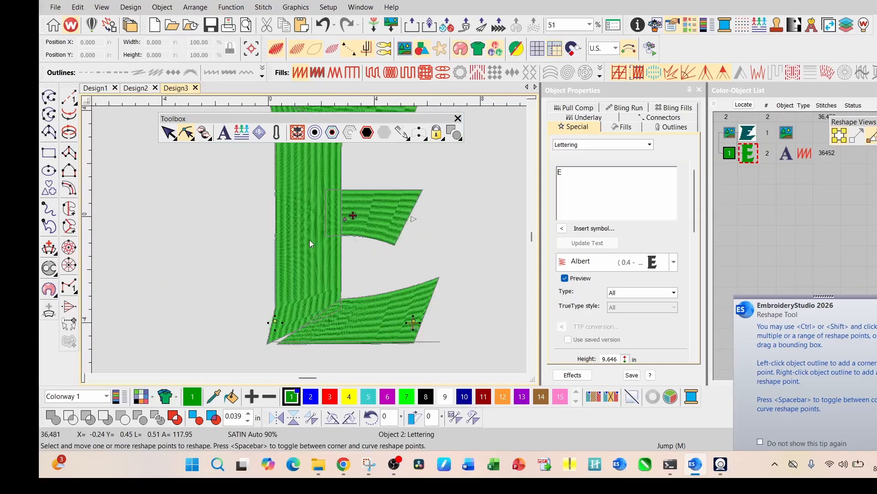
pyautogui.scroll(-2, 309, 240)
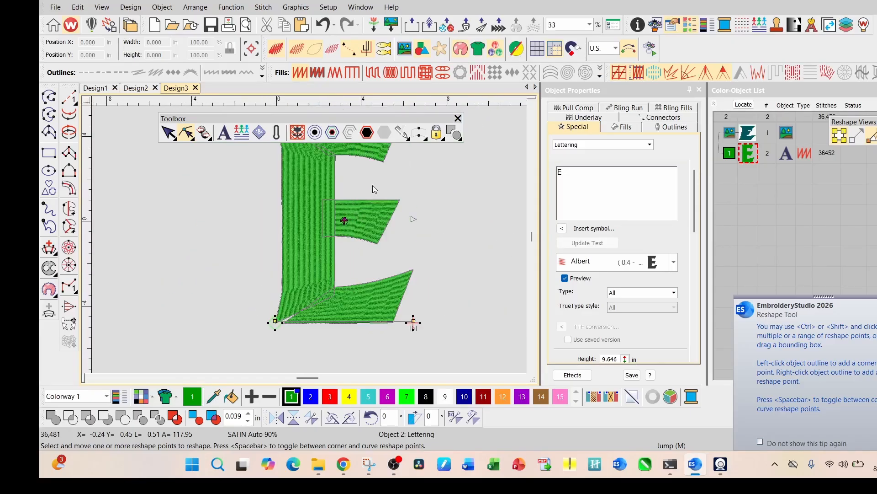
pyautogui.scroll(-1, 309, 240)
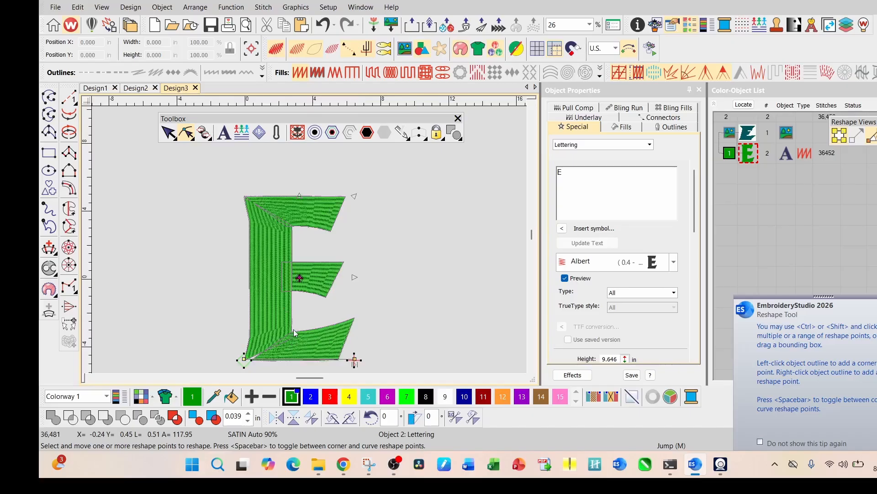
pyautogui.press('b')
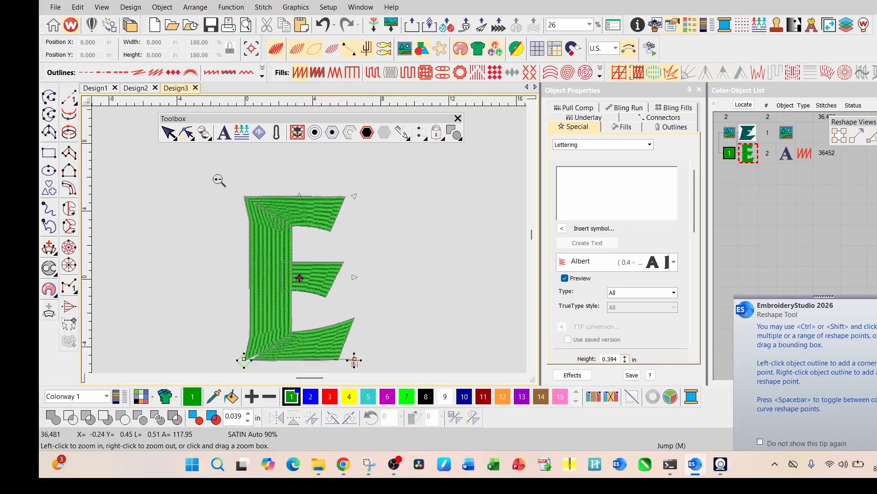
pyautogui.moveTo(210, 168); pyautogui.dragTo(395, 354)
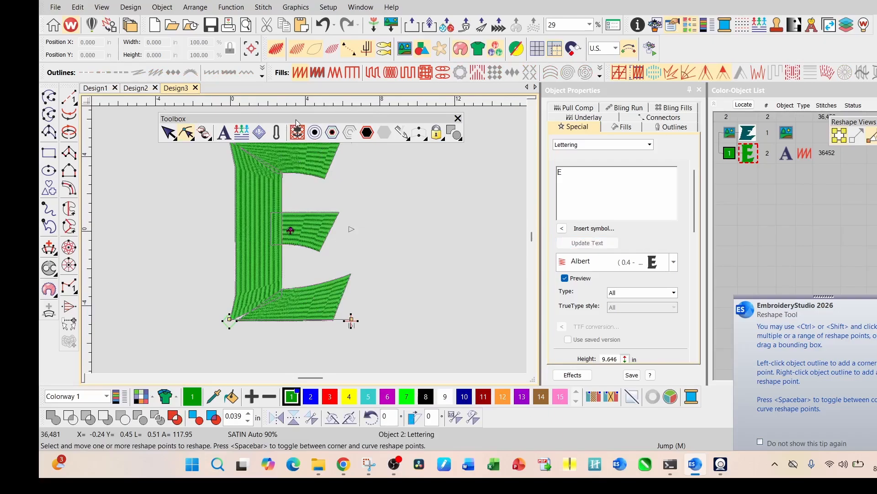
# - Return from Reshape to object selection, docking the Toolbox and floating it over the design window again
pyautogui.moveTo(296, 124); pyautogui.dragTo(95, 92)
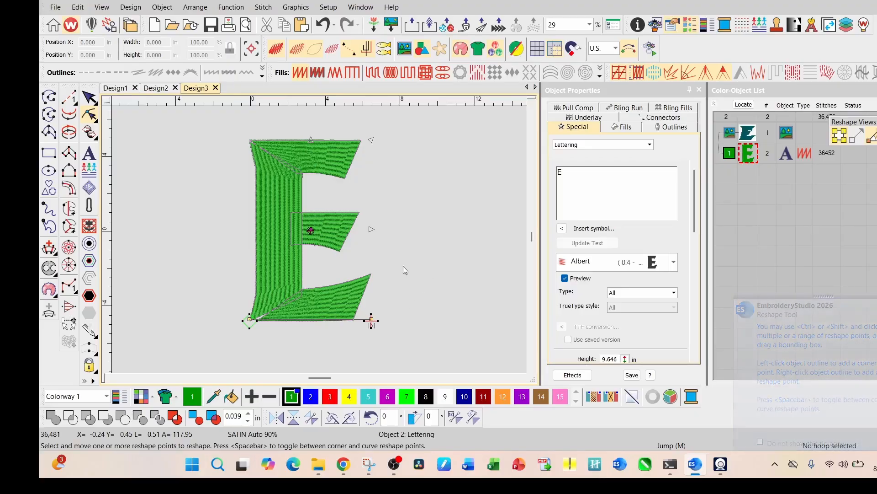
pyautogui.click(89, 97)
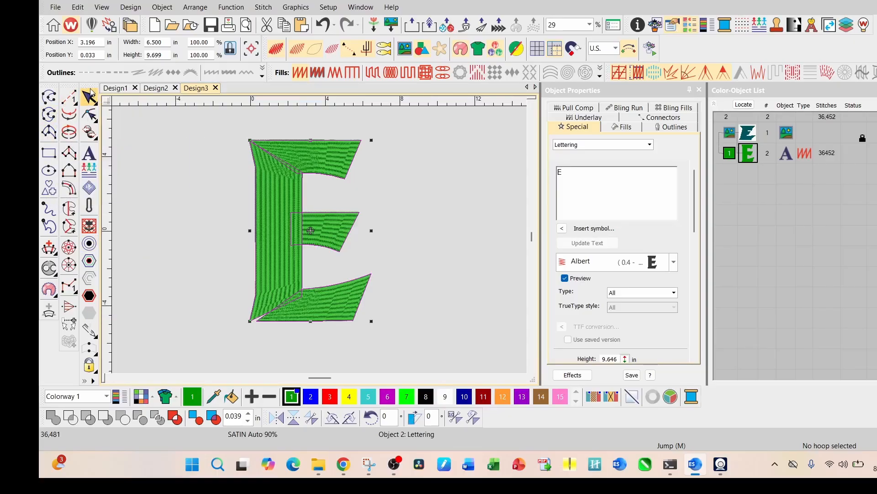
pyautogui.moveTo(89, 86); pyautogui.dragTo(178, 117)
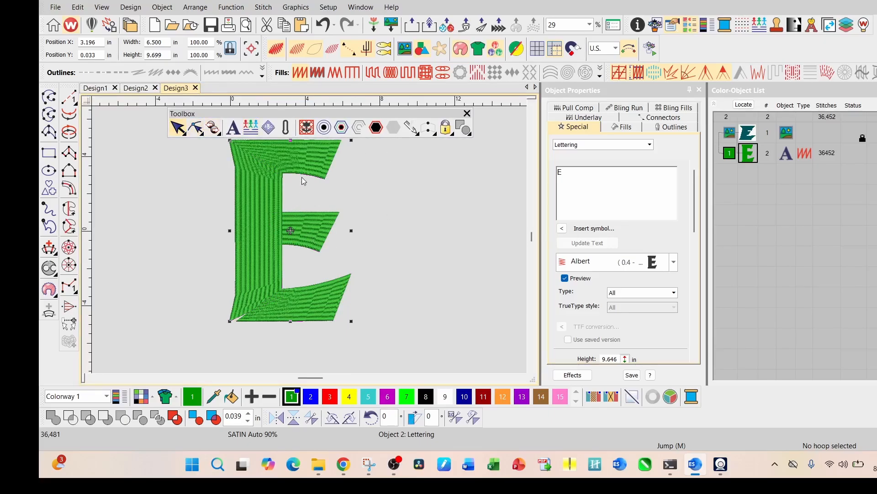
pyautogui.scroll(-1, 302, 177)
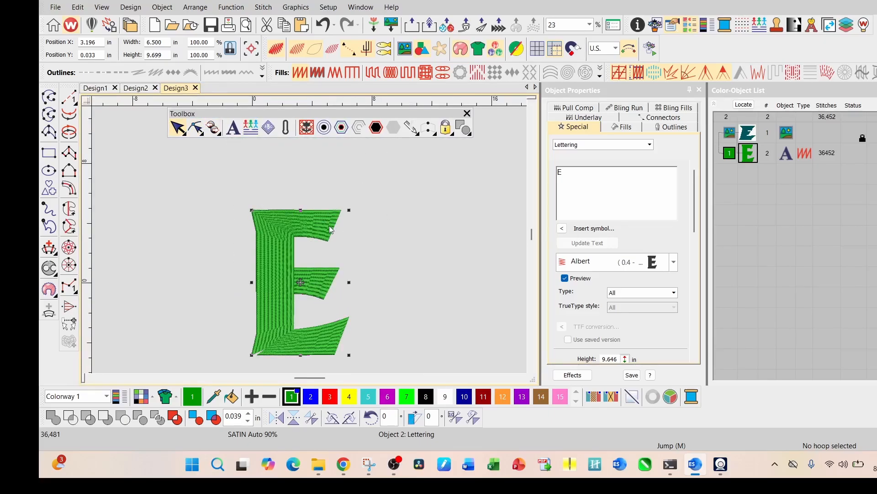
# - Create one simple offset of the letter E with 0 in spacing and Run as the object type
pyautogui.click(325, 131)
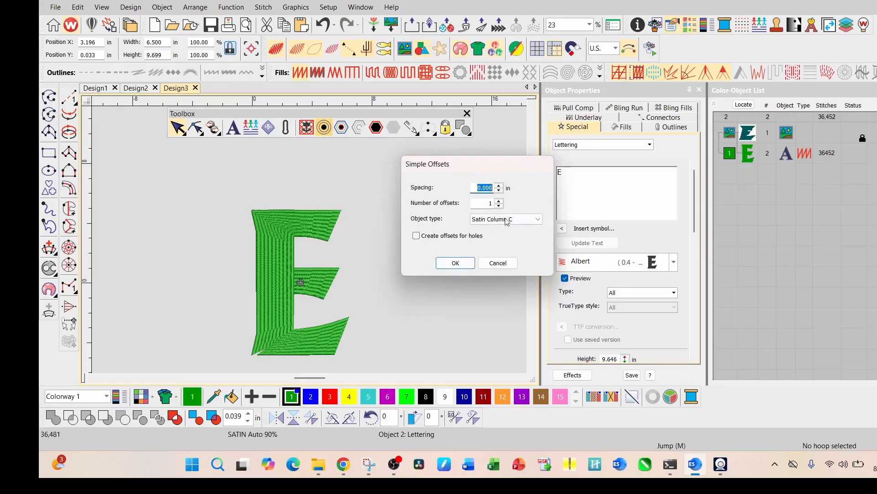
pyautogui.click(540, 226)
pyautogui.click(515, 233)
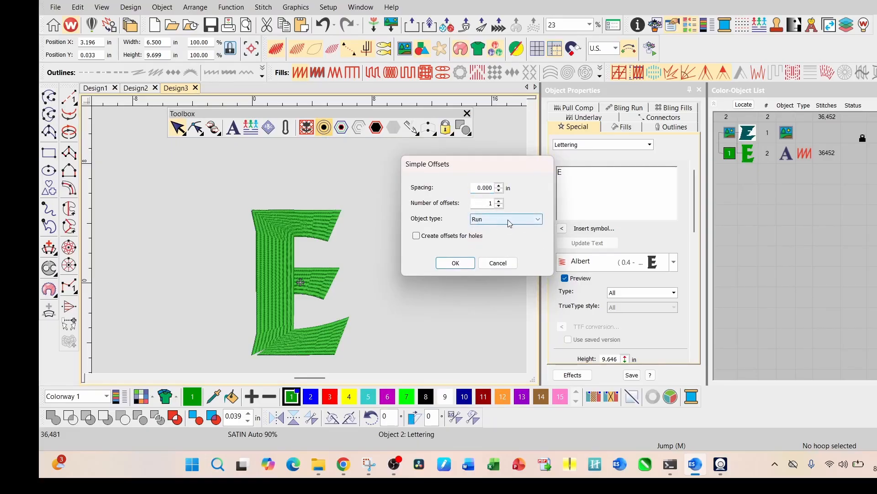
pyautogui.click(446, 263)
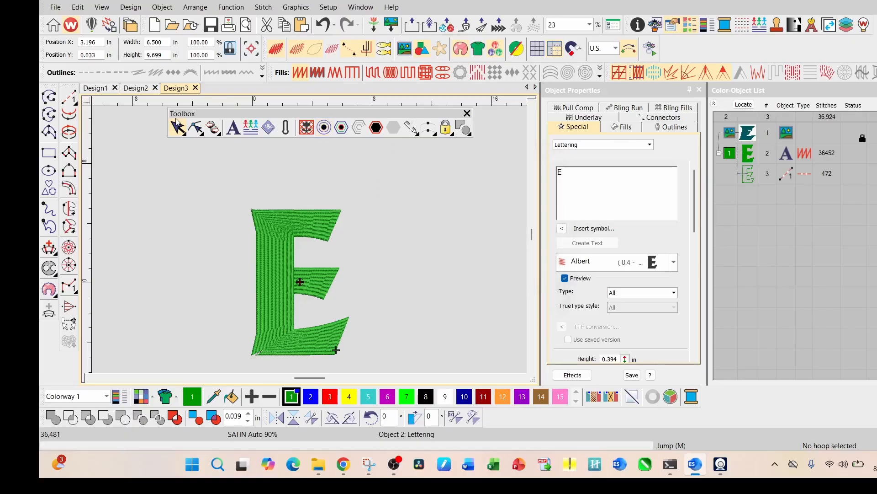
# - Delete the original satin lettering E, and select the Run outline of the letter
pyautogui.click(751, 155)
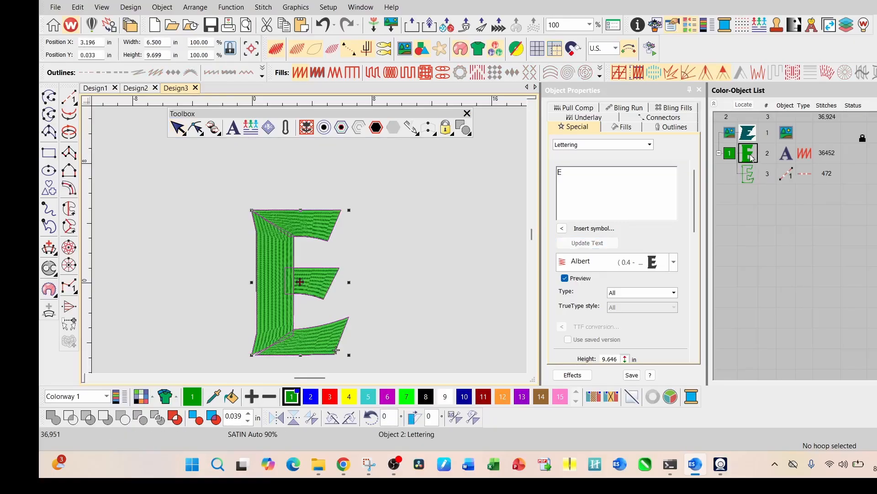
pyautogui.press('Delete')
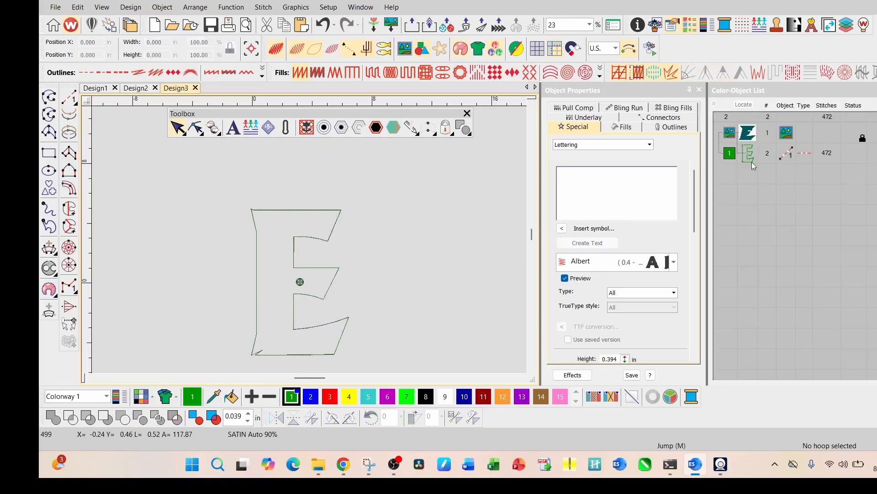
pyautogui.click(752, 160)
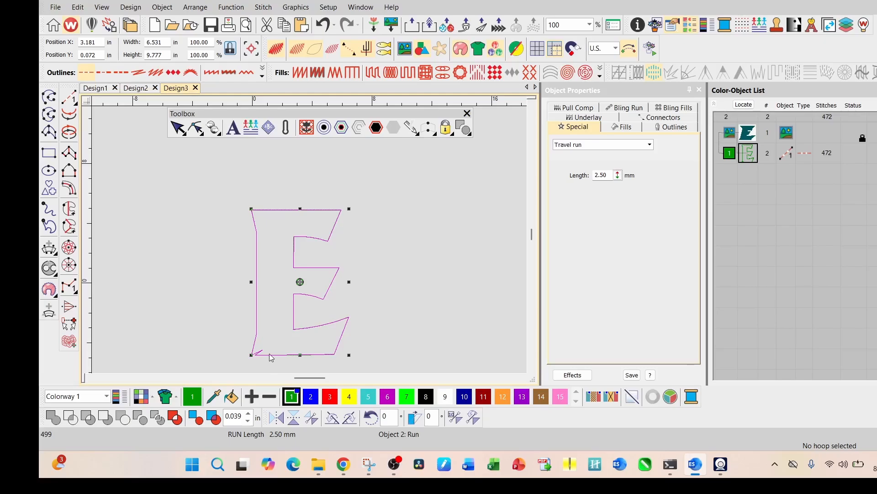
# - Delete the stray reshape point at the lower-left corner of the E outline and return to object selection
pyautogui.scroll(5, 310, 234)
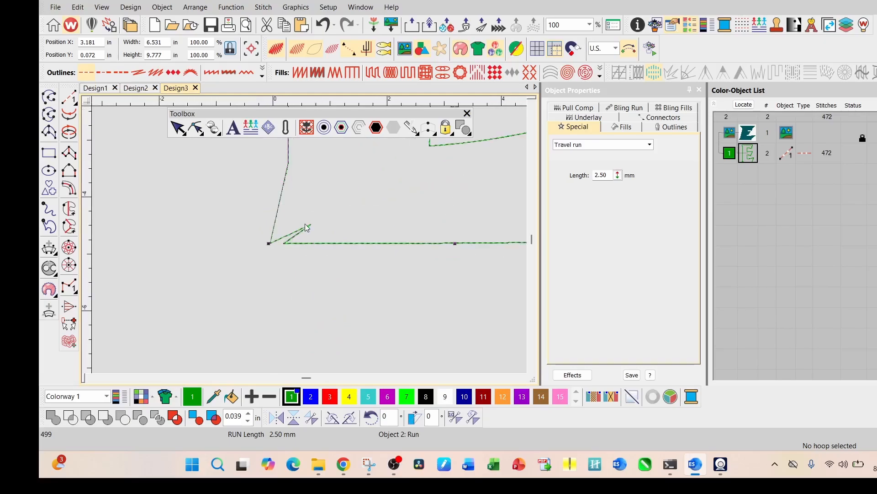
pyautogui.click(196, 130)
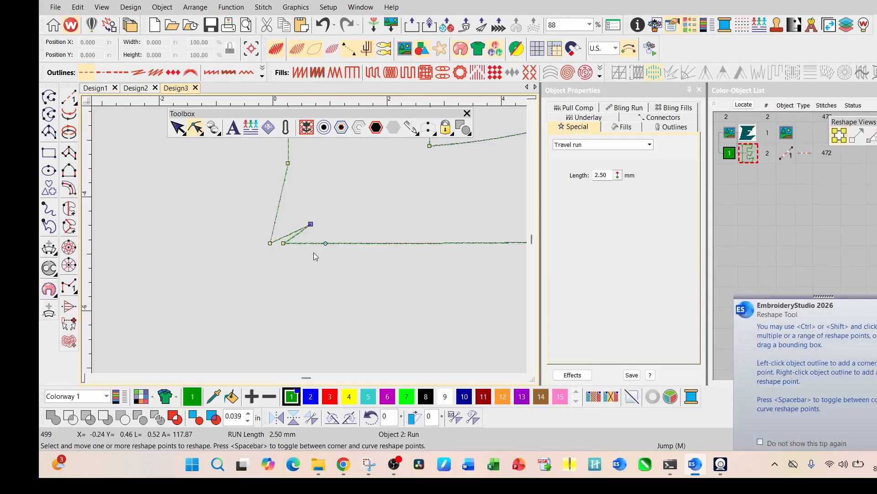
pyautogui.press('Delete')
pyautogui.click(177, 129)
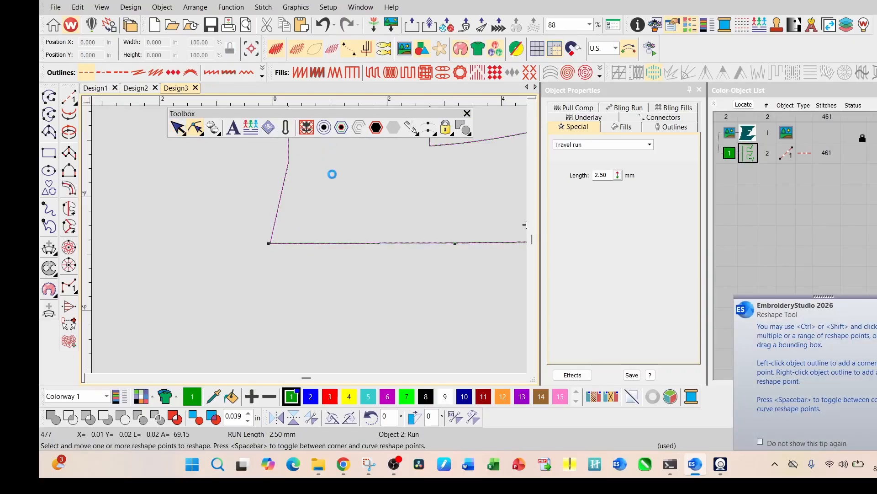
# - Convert the cleaned E outline from Run to a solid Tatami fill and deselect it
pyautogui.scroll(-5, 330, 173)
pyautogui.scroll(-2, 312, 227)
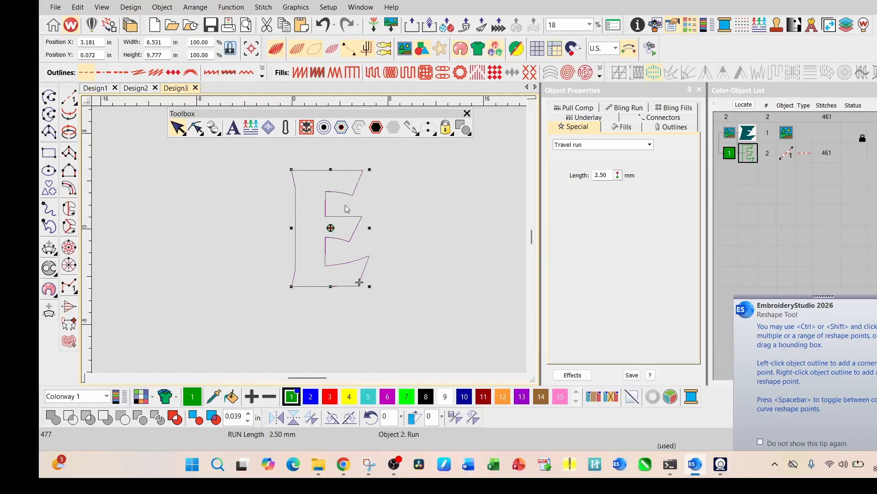
pyautogui.click(374, 74)
pyautogui.click(394, 212)
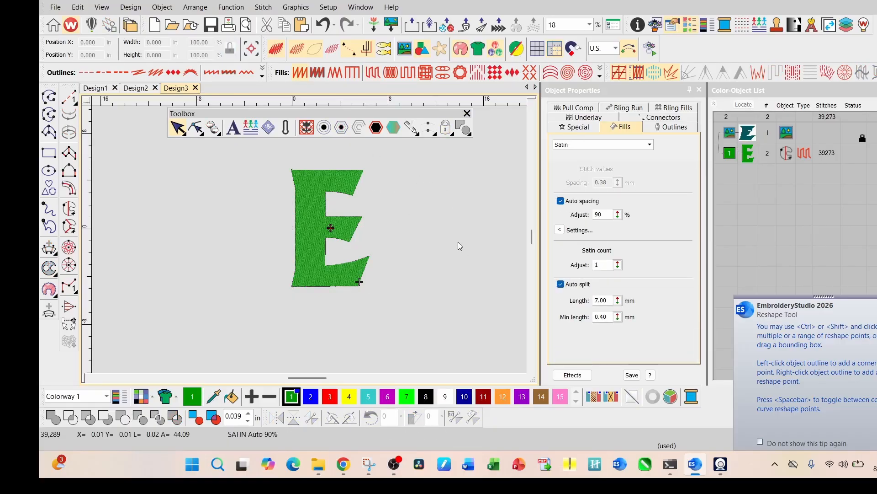
# - Create the lettering "eagles" in the Book Script font and place it beside the stem, outside the E
pyautogui.click(233, 128)
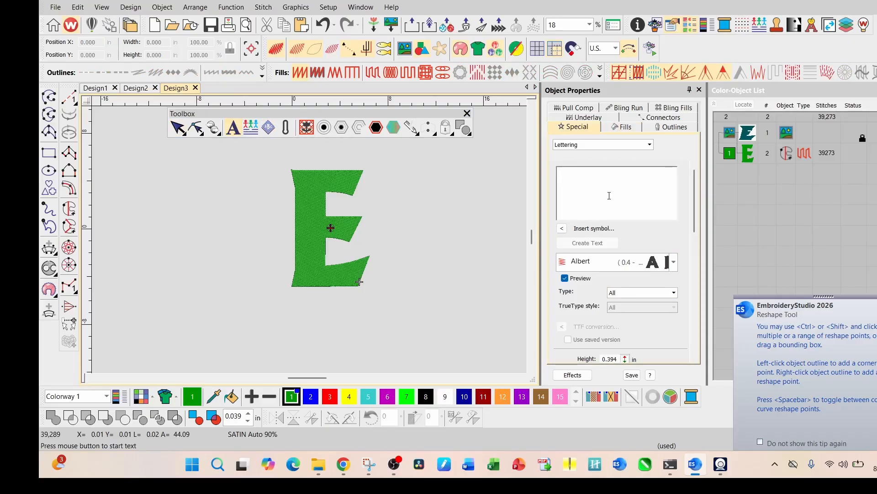
pyautogui.write('eagles')
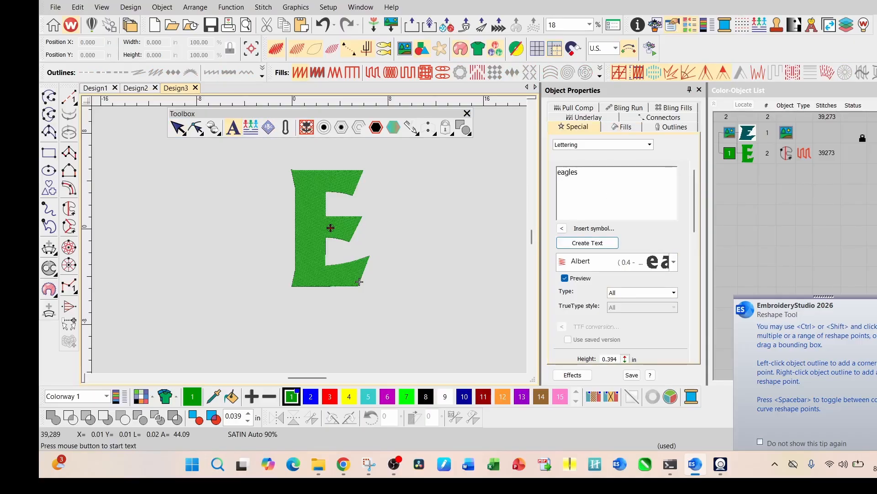
pyautogui.click(674, 264)
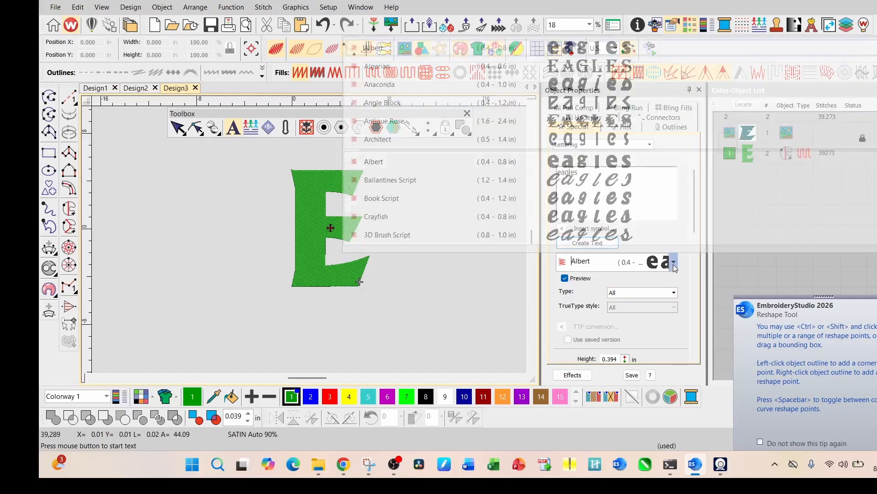
pyautogui.click(673, 264)
pyautogui.click(673, 265)
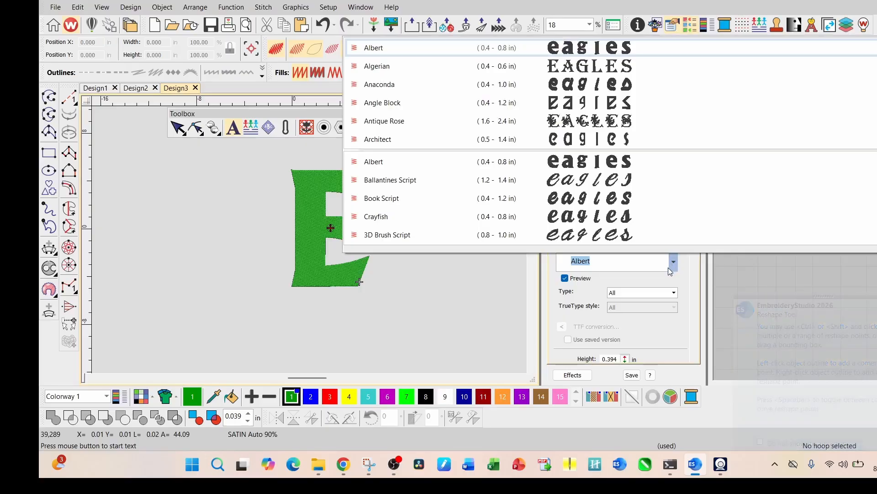
pyautogui.click(617, 202)
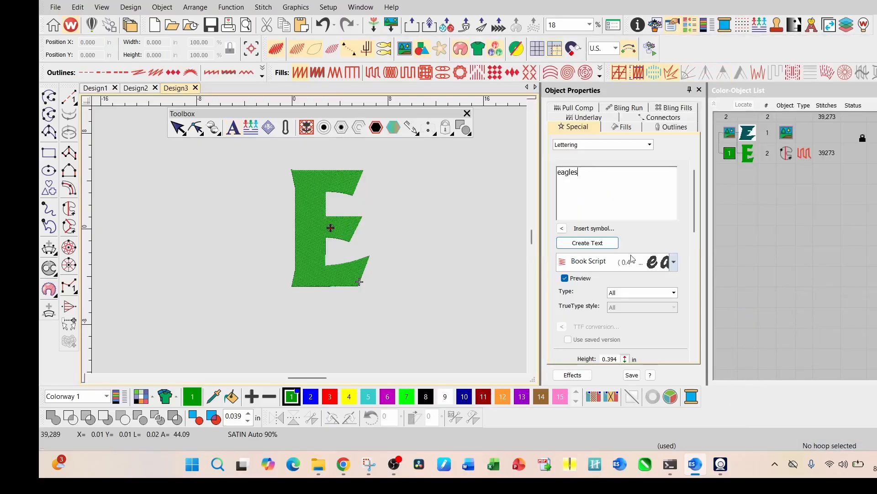
pyautogui.click(610, 247)
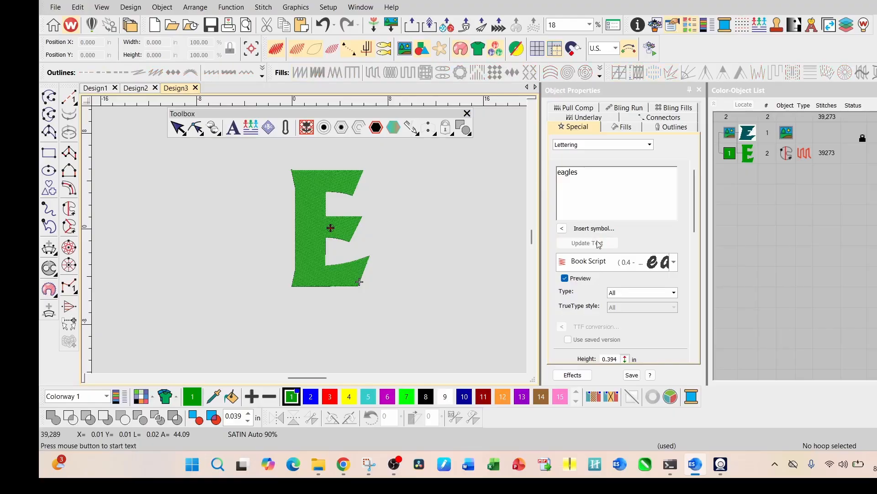
pyautogui.click(210, 236)
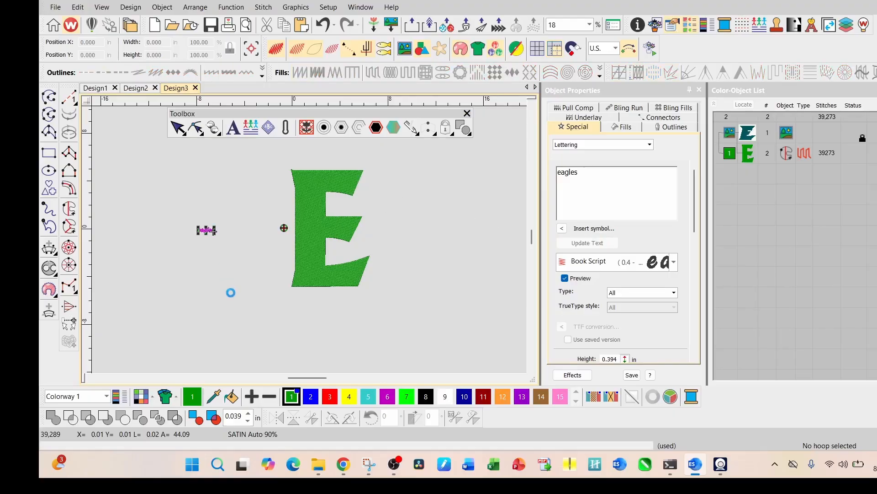
# - Enlarge the eagles lettering proportionally to about 7.7 in wide and recolor it black with color 8
pyautogui.moveTo(215, 235); pyautogui.dragTo(279, 284)
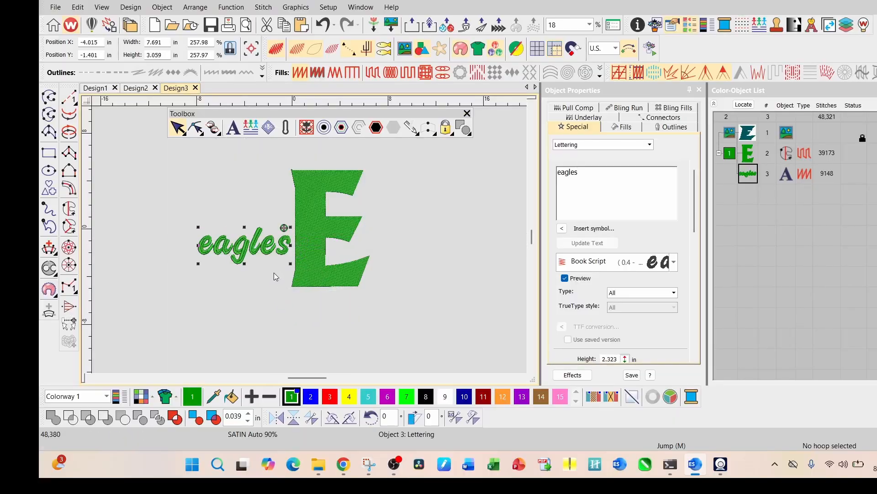
pyautogui.click(426, 396)
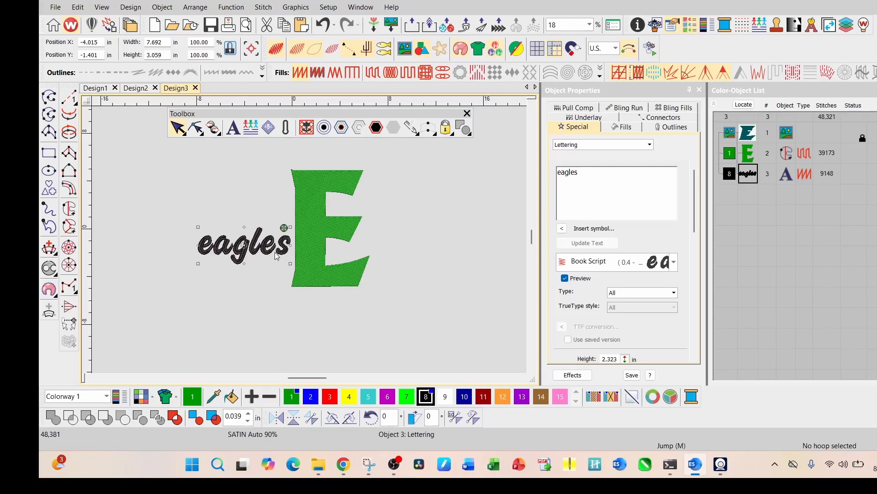
# - Try a freehand clockwise rotation of the eagles lettering, and undo it
pyautogui.scroll(3, 276, 254)
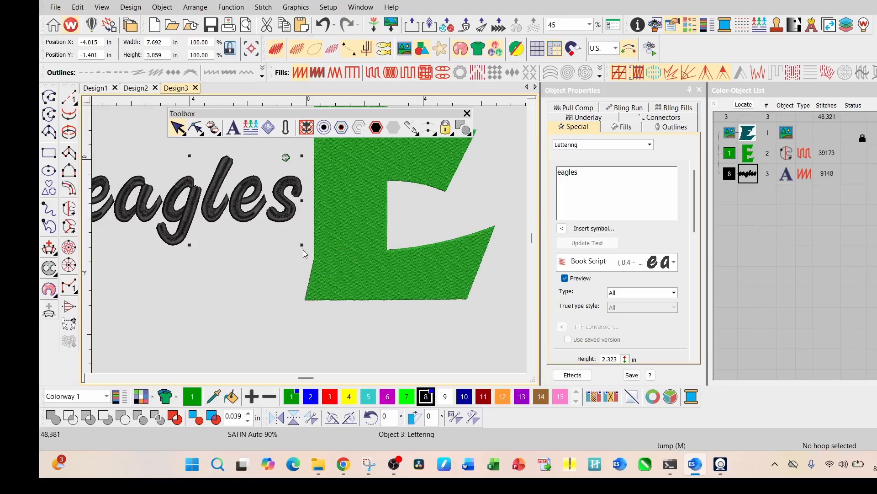
pyautogui.click(268, 219)
pyautogui.scroll(-2, 177, 186)
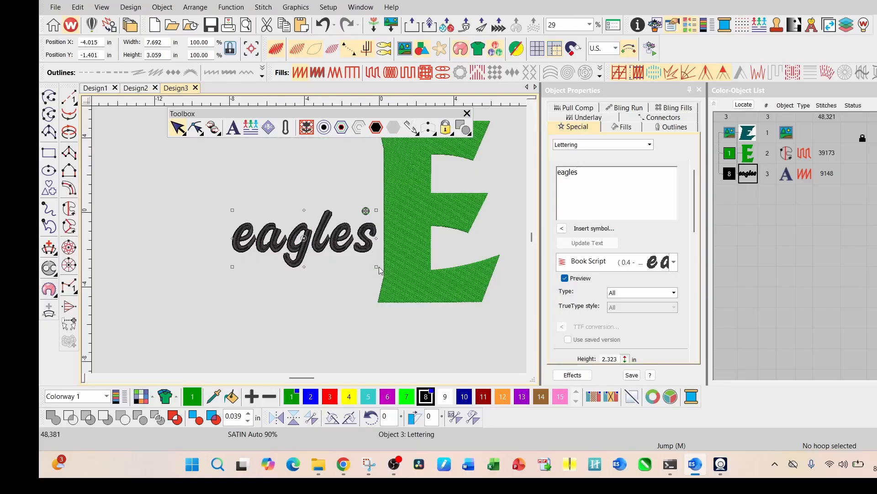
pyautogui.moveTo(375, 268); pyautogui.dragTo(338, 310)
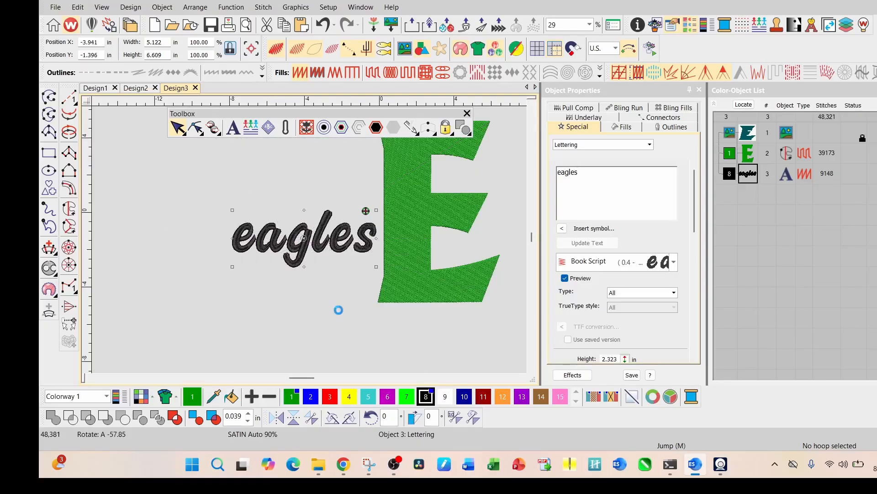
pyautogui.hotkey('ctrl', 'z')
pyautogui.click(340, 245)
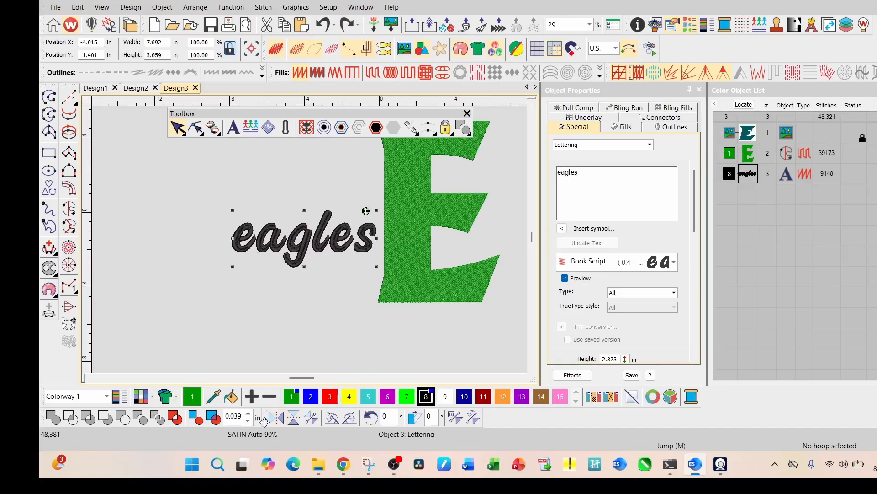
# - Float the Transform toolbar over the design and rotate the eagles lettering by -90 degrees
pyautogui.moveTo(267, 421); pyautogui.dragTo(230, 318)
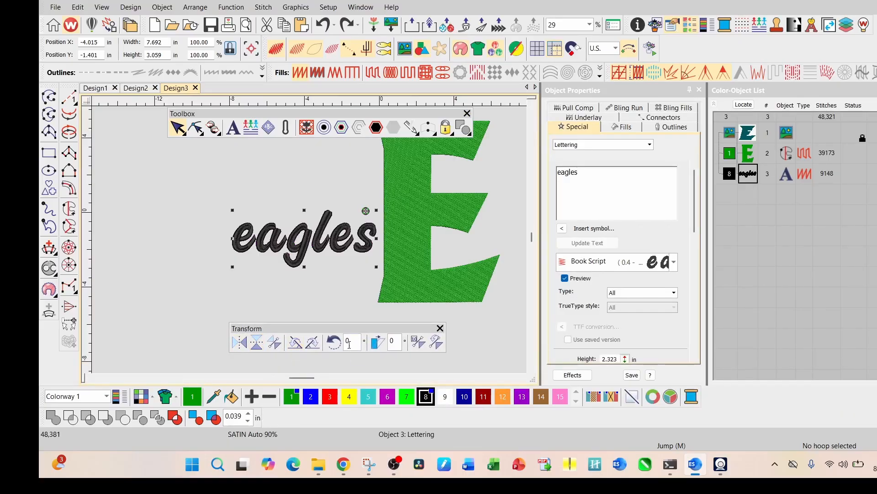
pyautogui.write('-90')
pyautogui.press('Return')
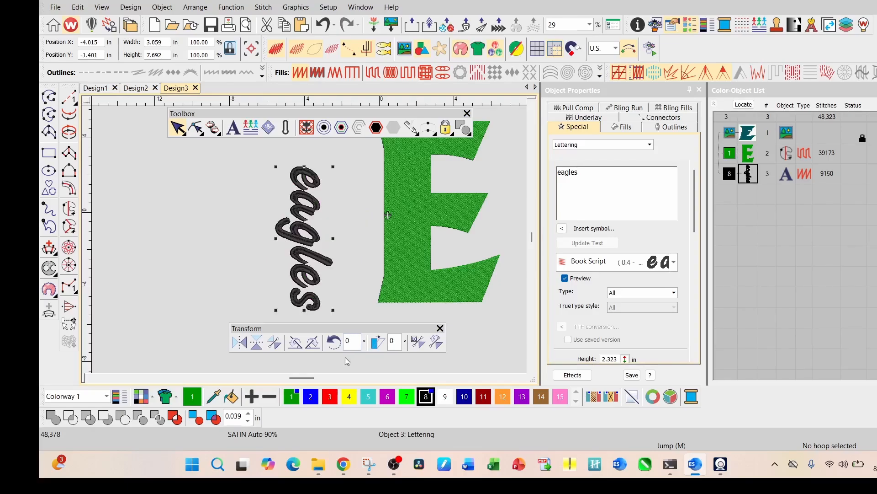
# - Dock the floating Transform toolbar and the Toolbox back at the edges of the design window
pyautogui.moveTo(354, 333); pyautogui.dragTo(371, 418)
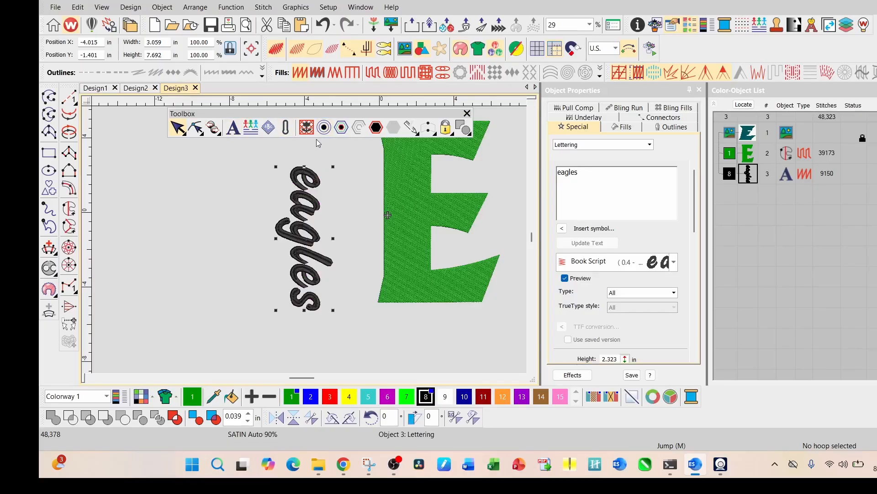
pyautogui.moveTo(296, 116); pyautogui.dragTo(75, 102)
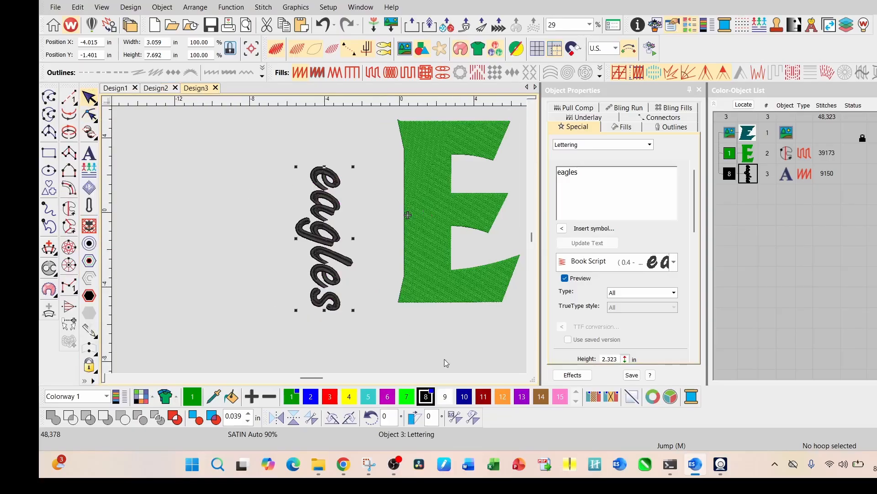
# - Move the vertical eagles lettering over the E's stem and stretch it to about 4.5 in wide
pyautogui.moveTo(337, 259); pyautogui.dragTo(417, 236)
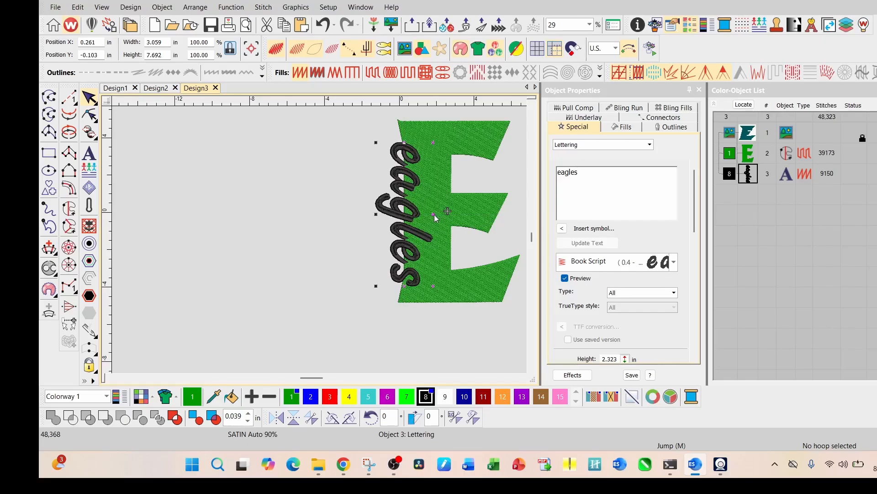
pyautogui.moveTo(435, 218); pyautogui.dragTo(449, 214)
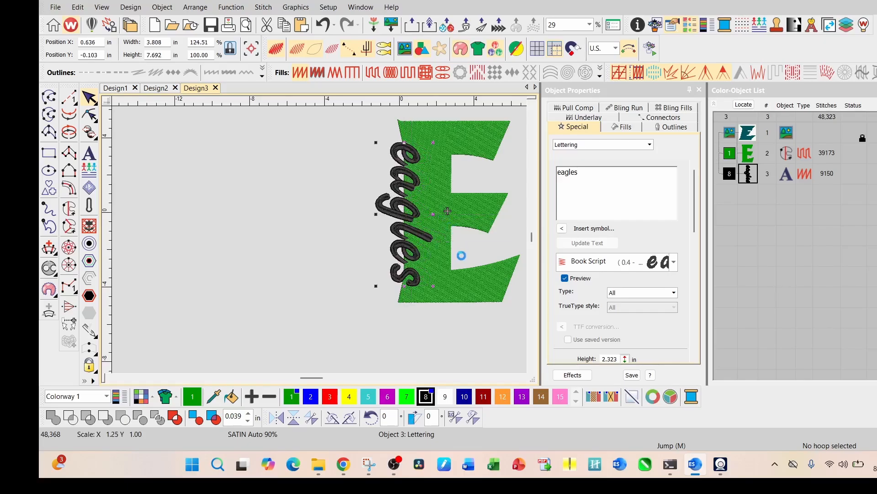
pyautogui.moveTo(376, 214); pyautogui.dragTo(362, 216)
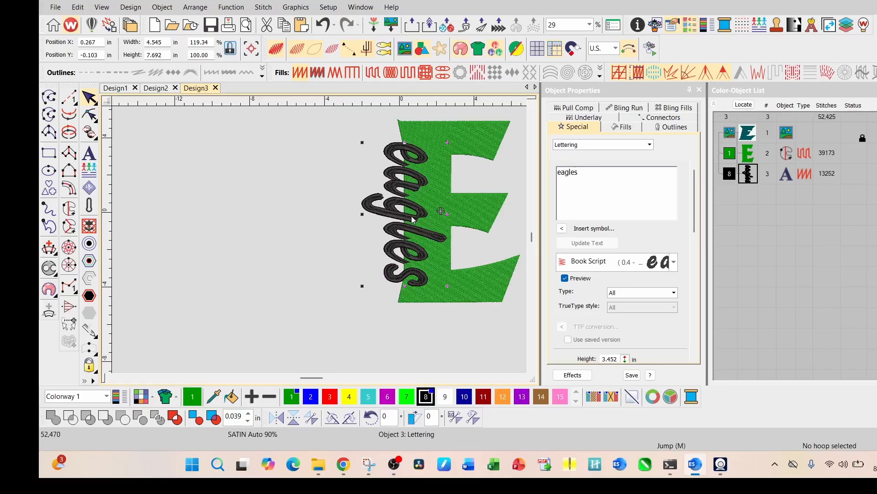
pyautogui.moveTo(412, 220); pyautogui.dragTo(416, 221)
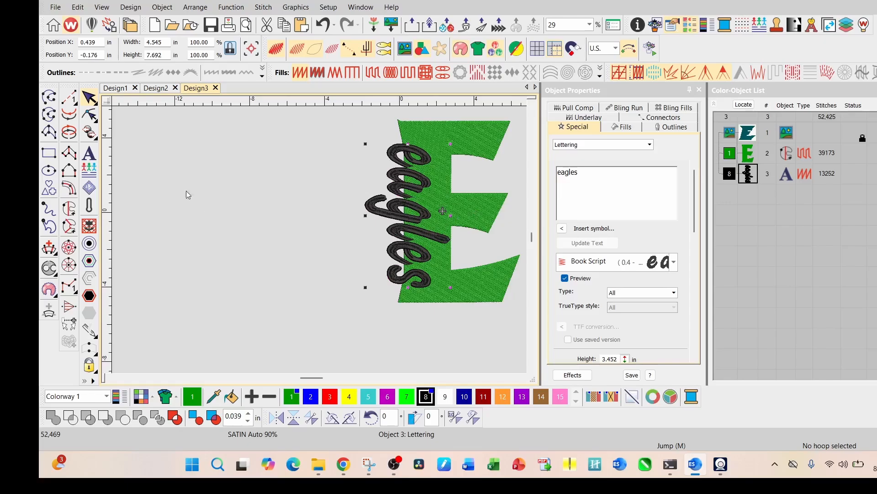
# - Create one simple offset around the eagles lettering with 0.2 in spacing and Run as the object type
pyautogui.click(90, 244)
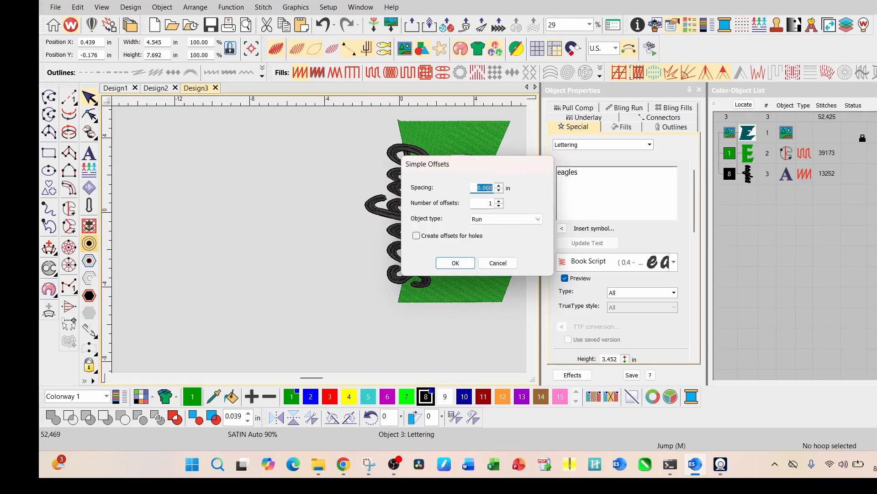
pyautogui.write('0.0')
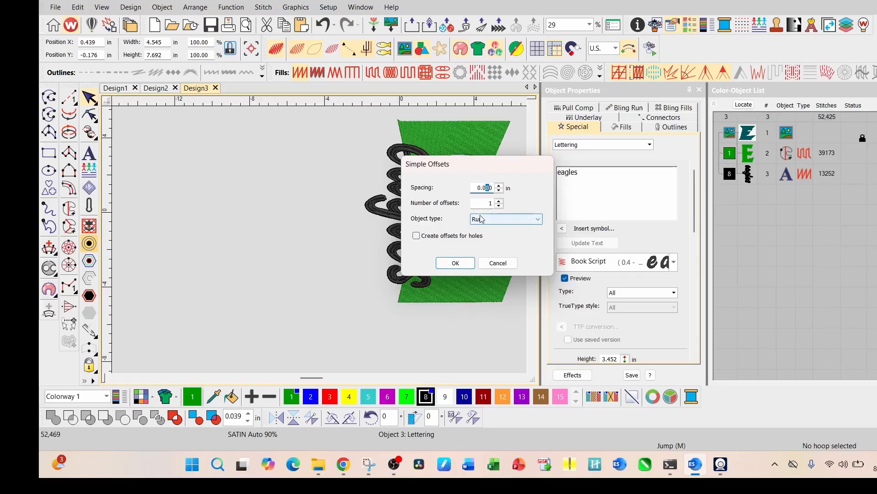
pyautogui.write('2')
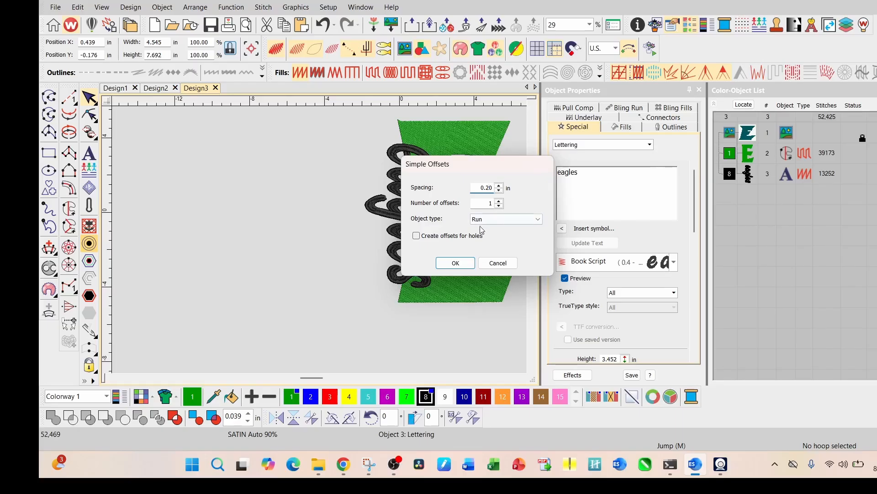
pyautogui.click(495, 219)
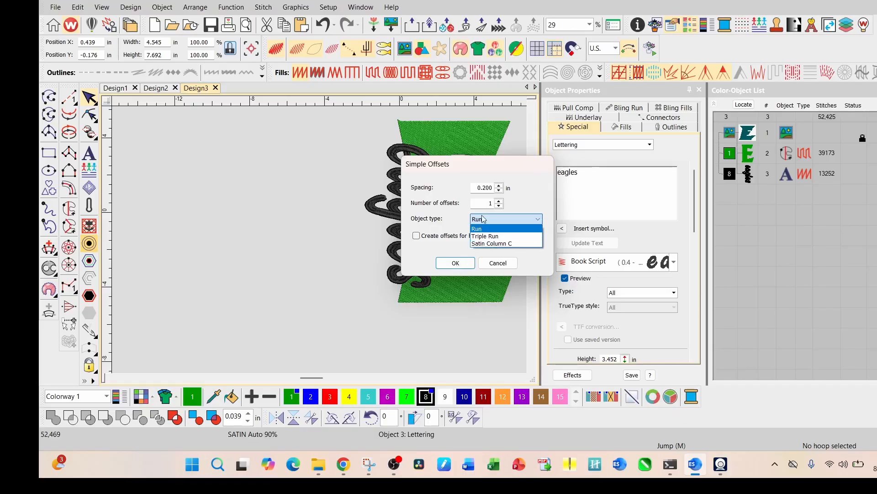
pyautogui.click(483, 227)
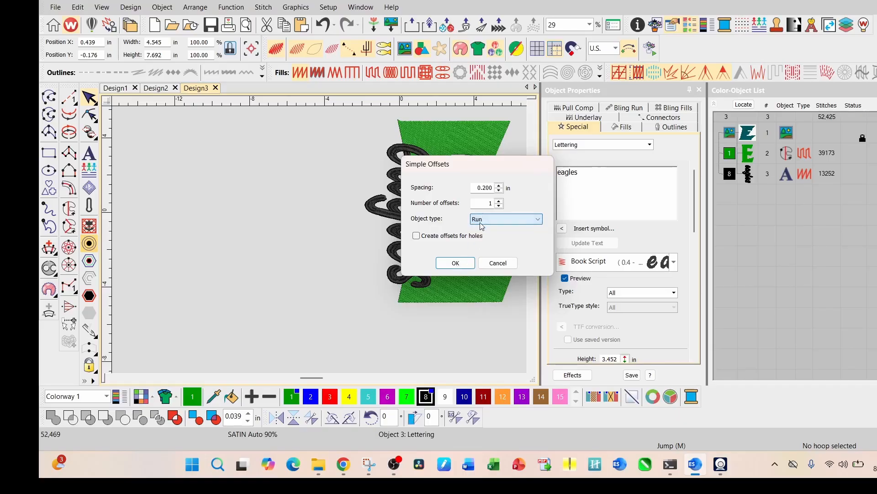
pyautogui.click(455, 263)
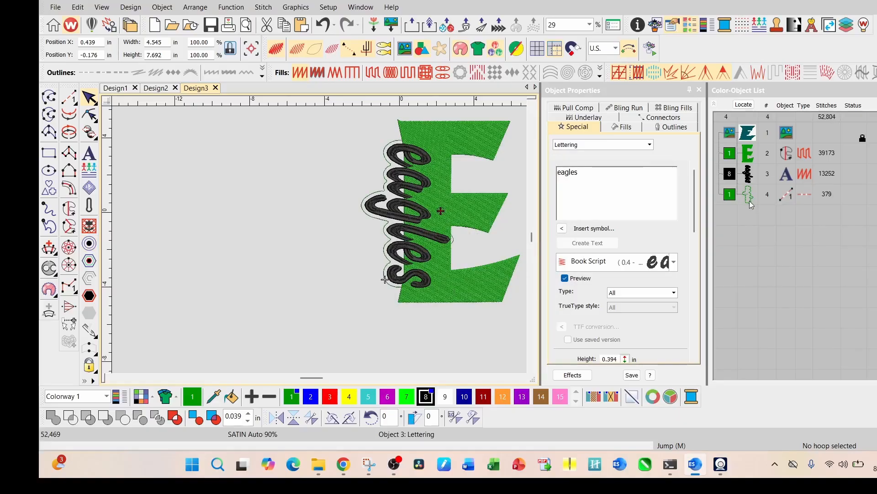
# - Recolor the Run offset outline pink with color 15, and select the eagles lettering
pyautogui.click(748, 195)
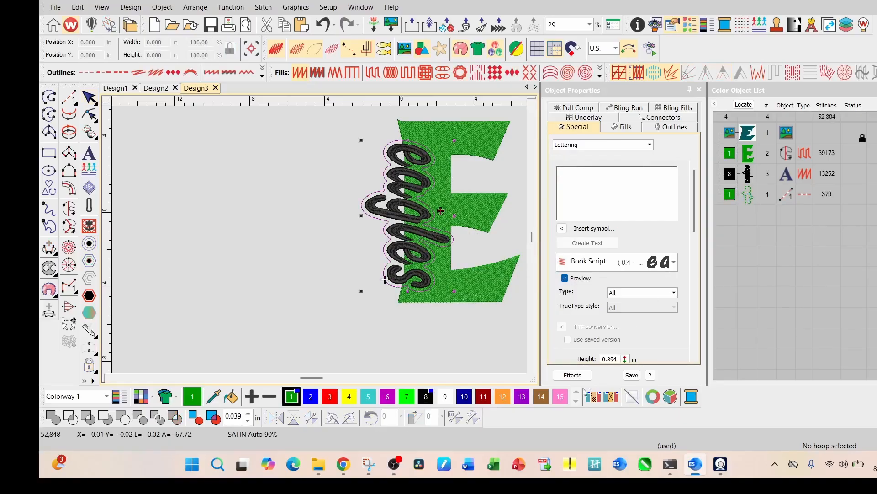
pyautogui.click(560, 396)
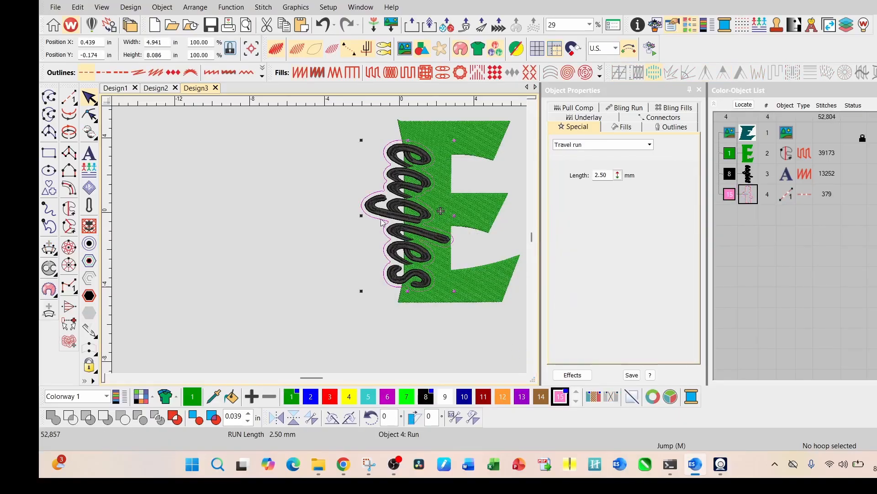
pyautogui.click(731, 176)
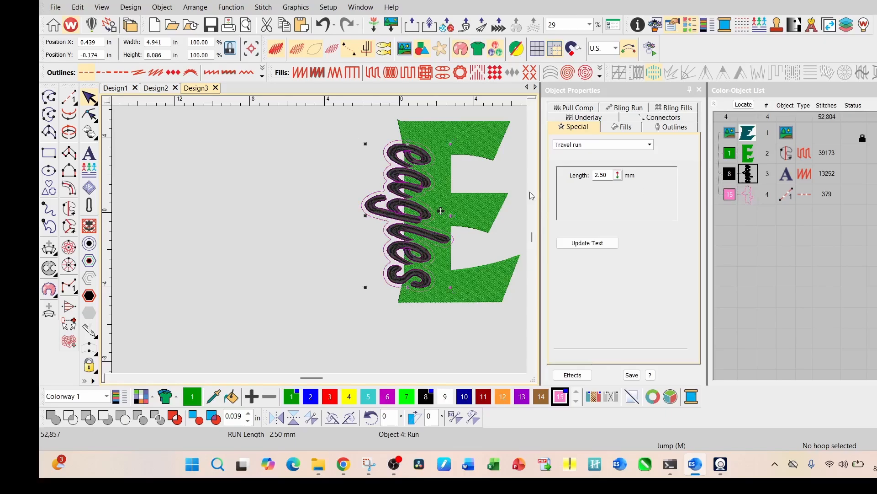
# - Move the eagles lettering off the E into the empty area beside its stem, and nudge the pink outline about 0.34 in left
pyautogui.moveTo(411, 221); pyautogui.dragTo(330, 229)
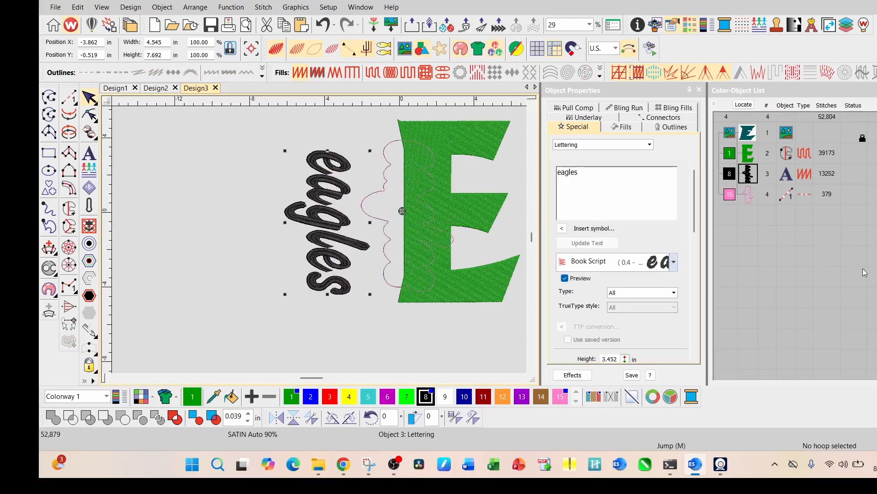
pyautogui.click(748, 194)
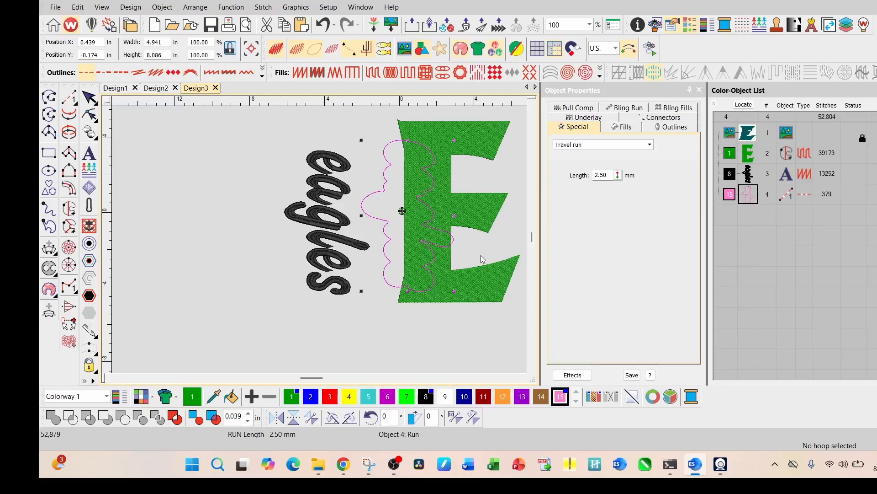
pyautogui.press('Left')
pyautogui.press('Left')
pyautogui.press('Left')
pyautogui.press('Left')
pyautogui.press('Left')
pyautogui.press('Left')
pyautogui.press('Left')
pyautogui.press('Left')
pyautogui.press('Left')
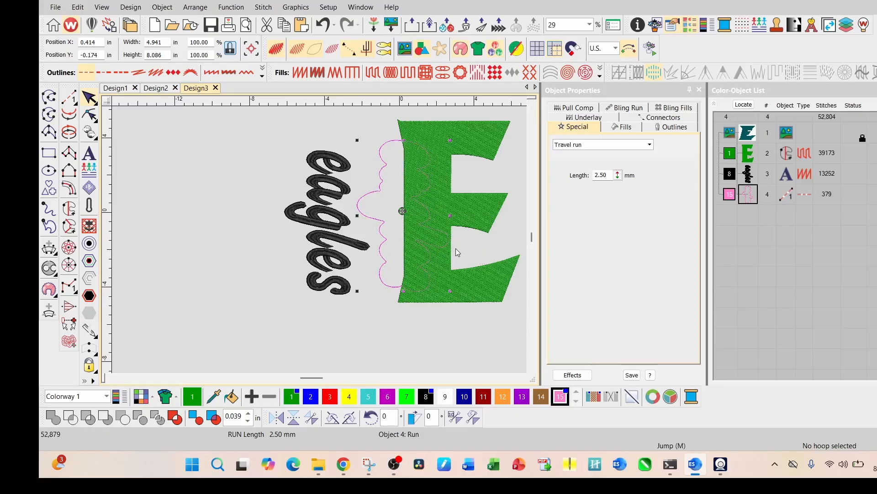
pyautogui.press('Left')
pyautogui.press('Left')
pyautogui.press('Left')
pyautogui.press('Left')
pyautogui.press('Left')
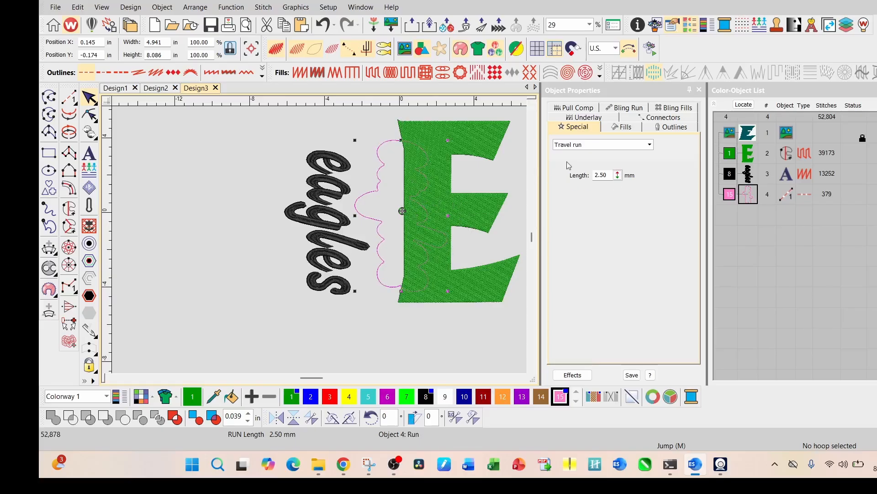
# - Convert the pink outline to a Tatami fill and subtract its shape from the green E with the floating Shaping Tools
pyautogui.click(374, 74)
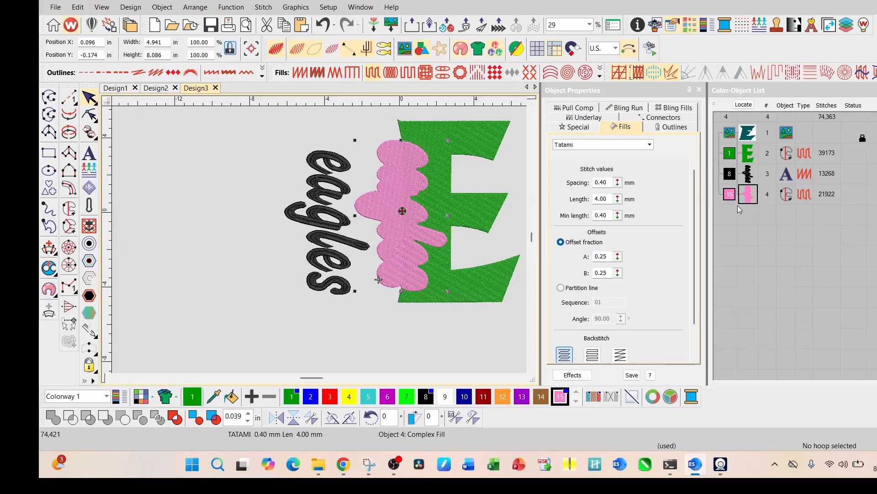
pyautogui.keyDown('ctrl'); pyautogui.click(750, 157); pyautogui.keyUp('ctrl')
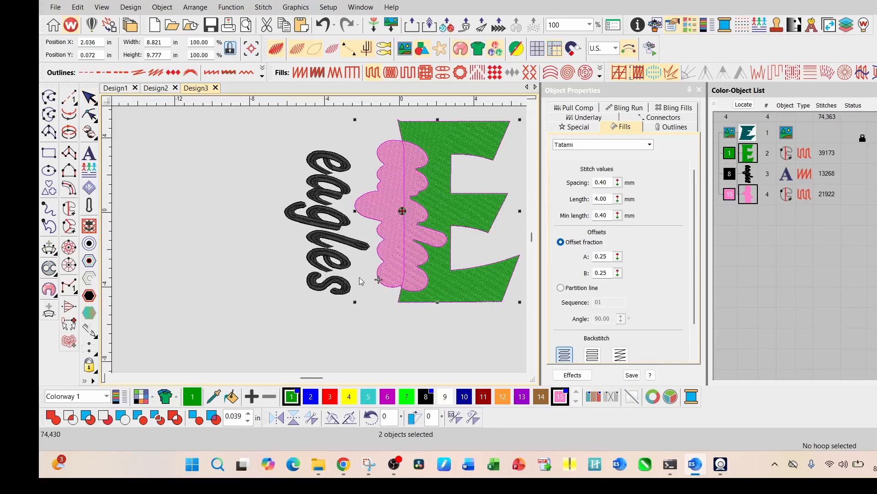
pyautogui.scroll(-1, 392, 293)
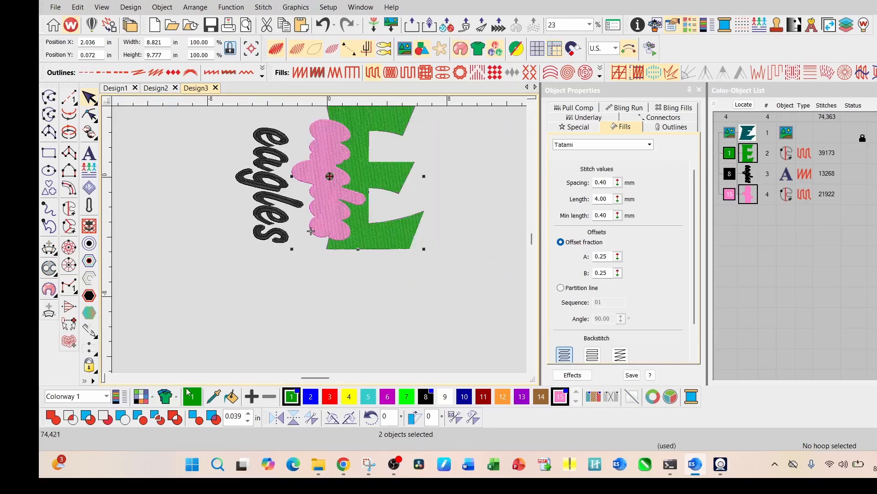
pyautogui.moveTo(40, 417); pyautogui.dragTo(240, 264)
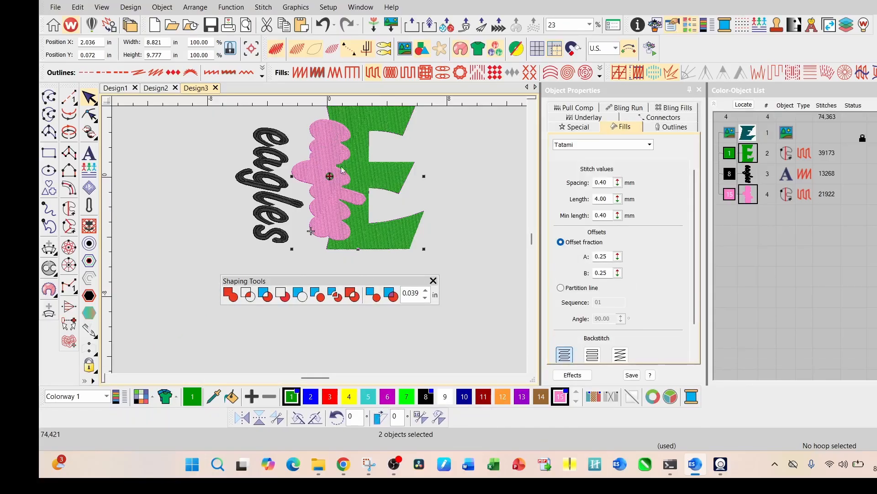
pyautogui.scroll(-1, 350, 147)
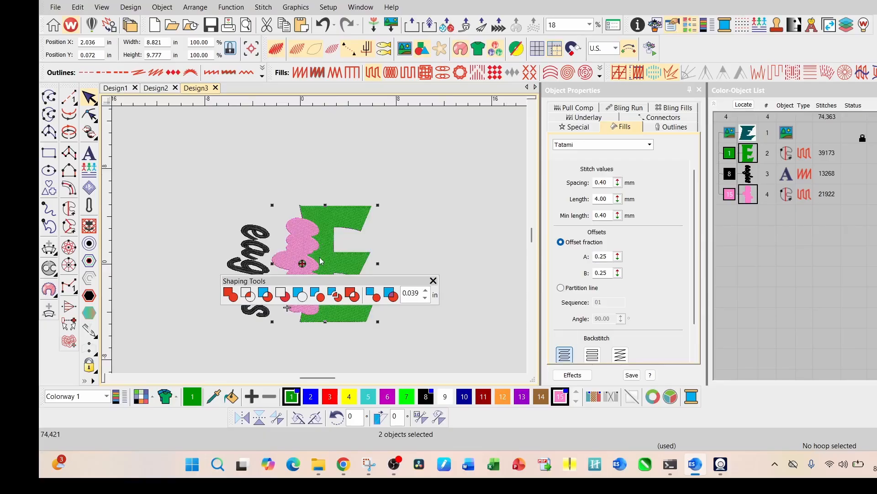
pyautogui.scroll(1, 322, 244)
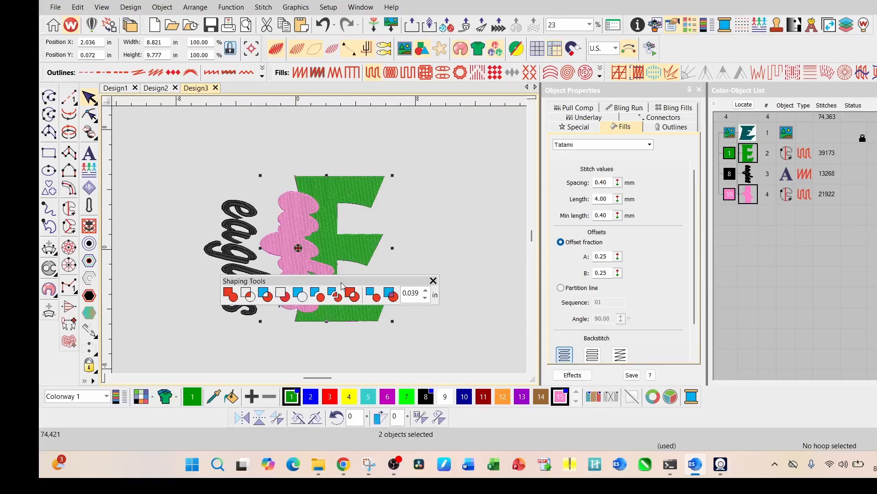
pyautogui.moveTo(342, 286); pyautogui.dragTo(341, 342)
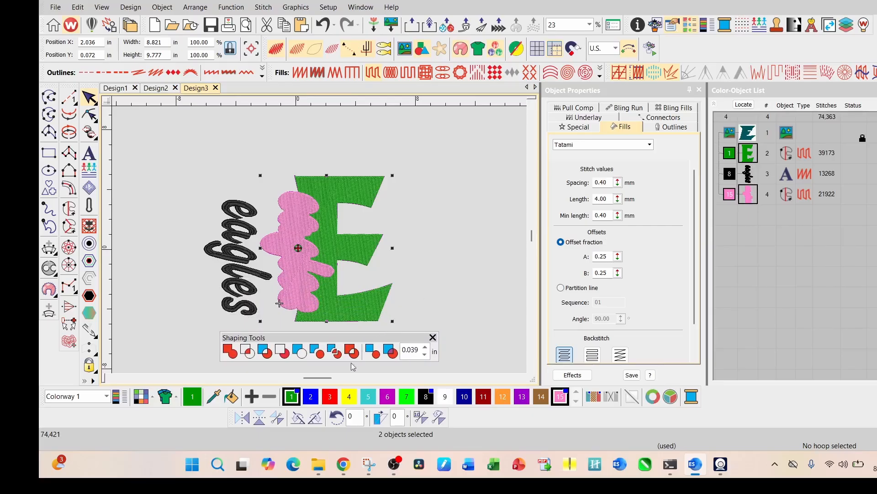
pyautogui.click(318, 358)
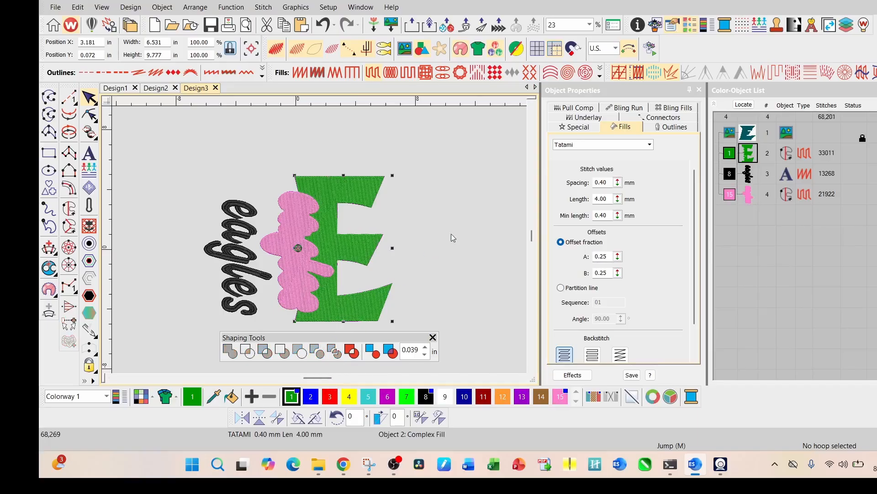
pyautogui.click(459, 180)
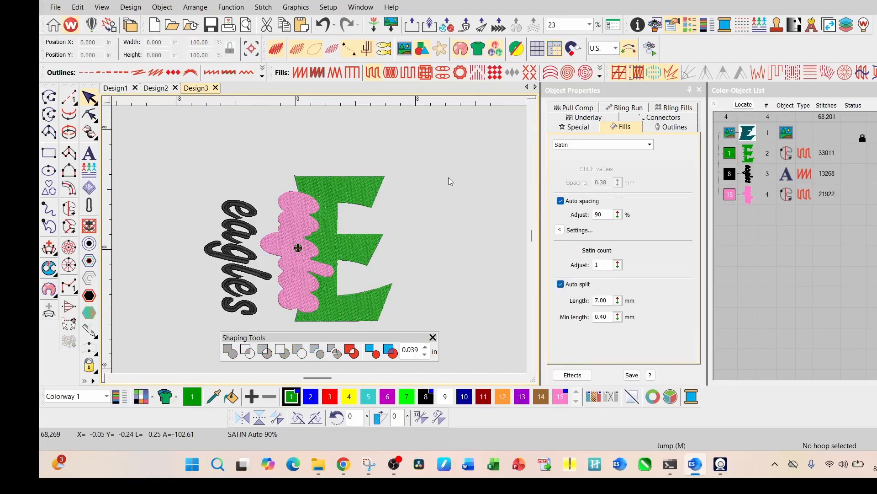
# - Delete the pink filled shape and move the eagles lettering into the cut-out in the E's stem
pyautogui.click(301, 212)
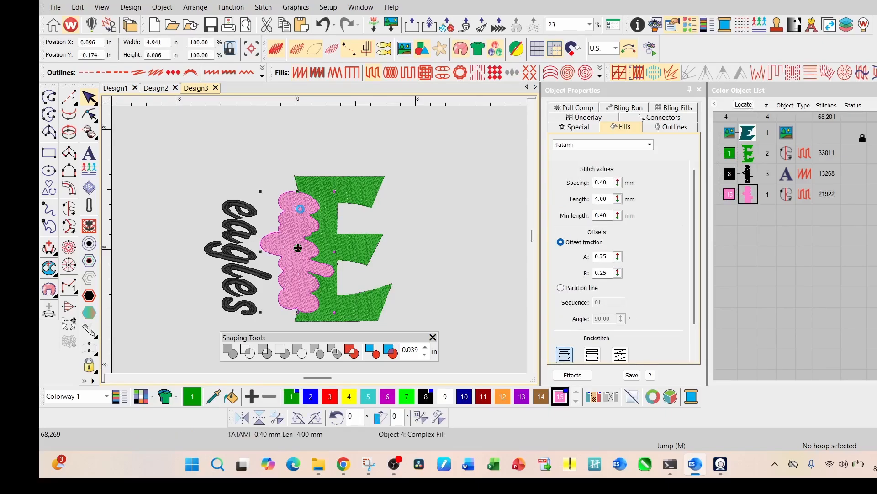
pyautogui.press('Delete')
pyautogui.moveTo(235, 262); pyautogui.dragTo(293, 255)
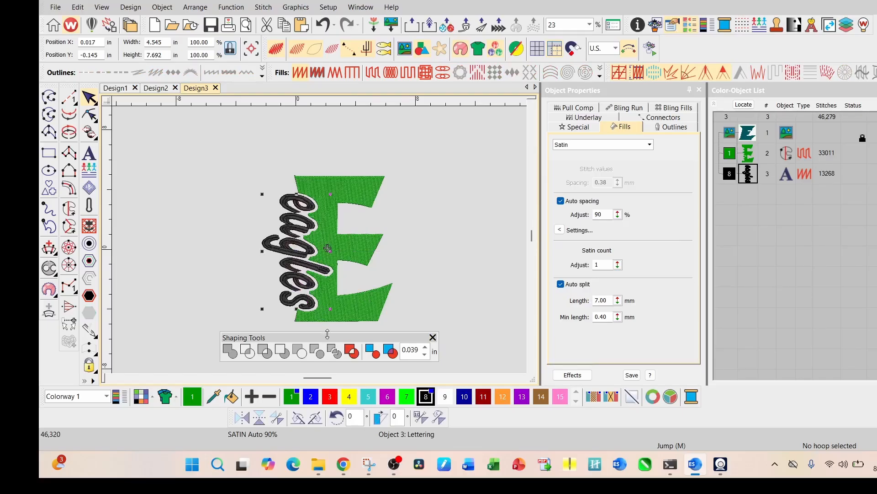
# - Dock the Shaping Tools toolbar back below the design and float the Graphics Digitizing toolbar above the E
pyautogui.moveTo(328, 338); pyautogui.dragTo(89, 418)
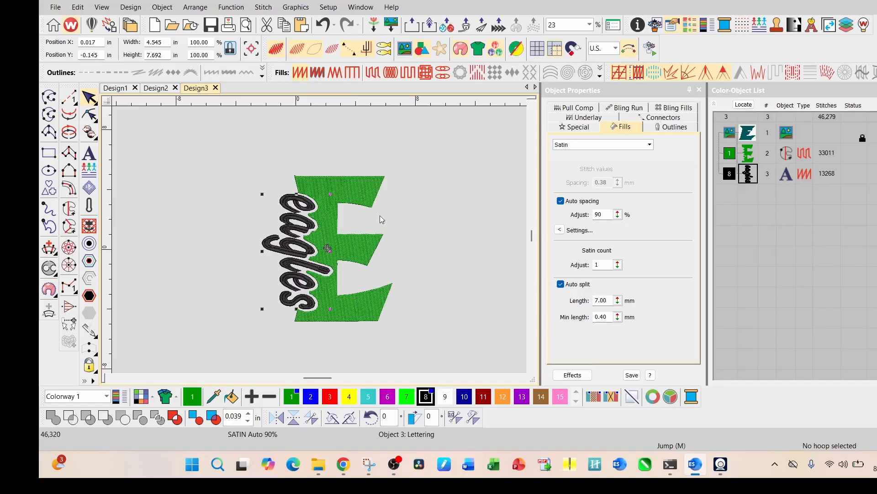
pyautogui.click(444, 212)
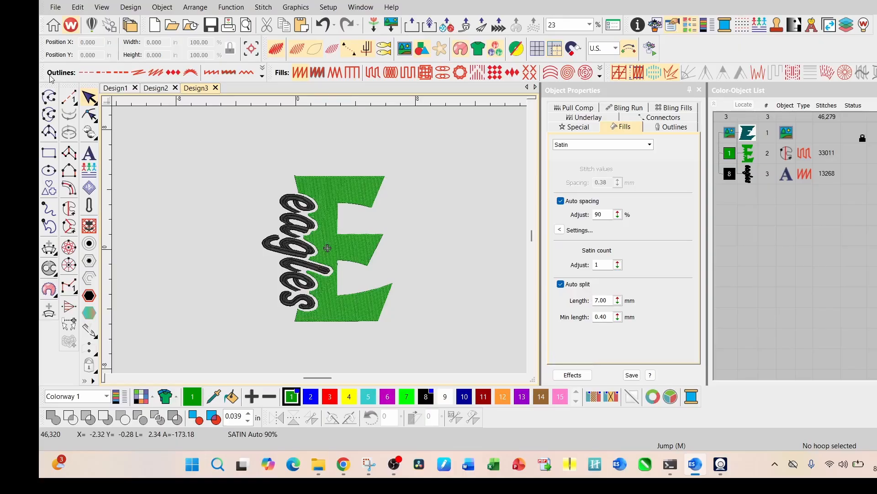
pyautogui.moveTo(48, 86); pyautogui.dragTo(181, 120)
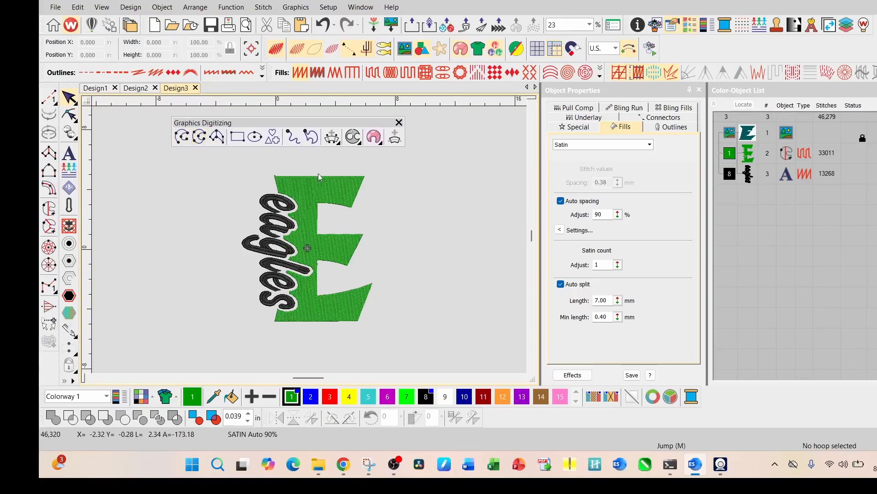
# - Show the Applique Tools toolbar, compare it with the appliqué tools in the Graphics Digitizing toolbar, and close it
pyautogui.click(382, 144)
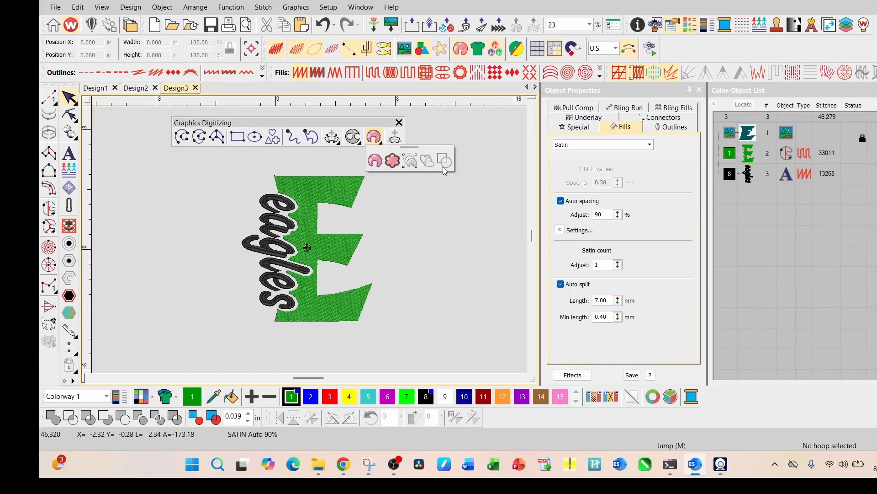
pyautogui.click(375, 139)
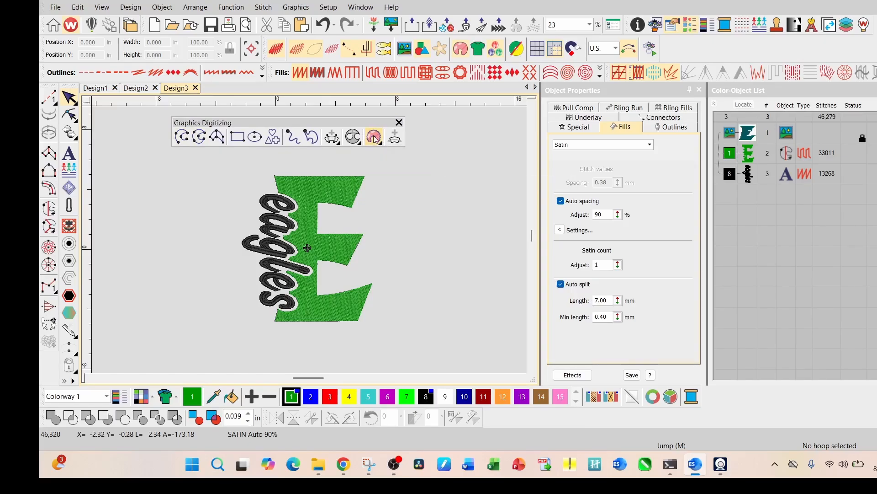
pyautogui.click(363, 8)
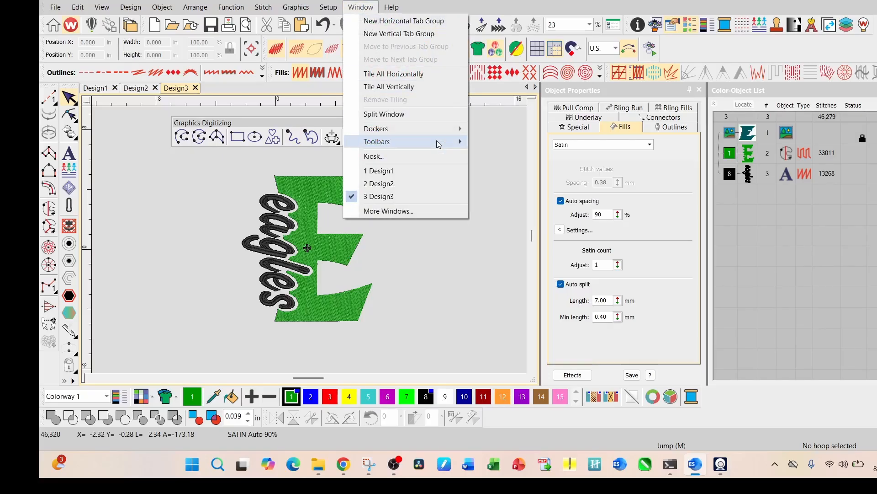
pyautogui.moveTo(437, 142)
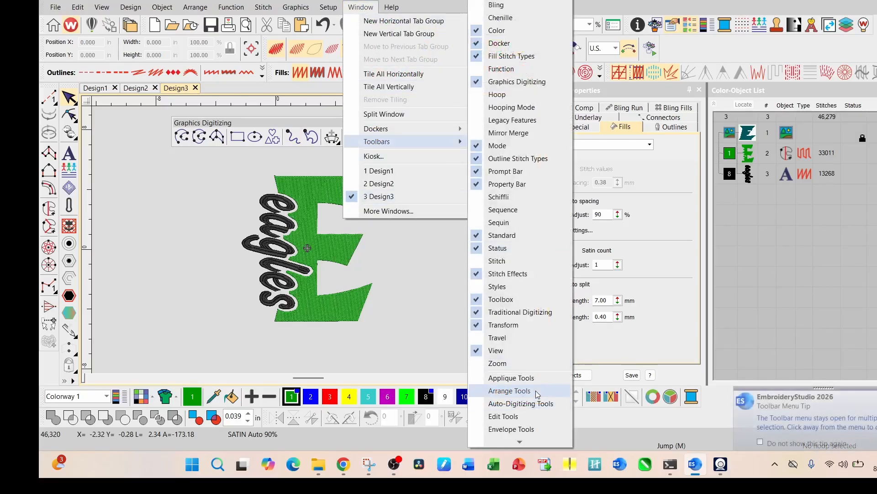
pyautogui.click(511, 377)
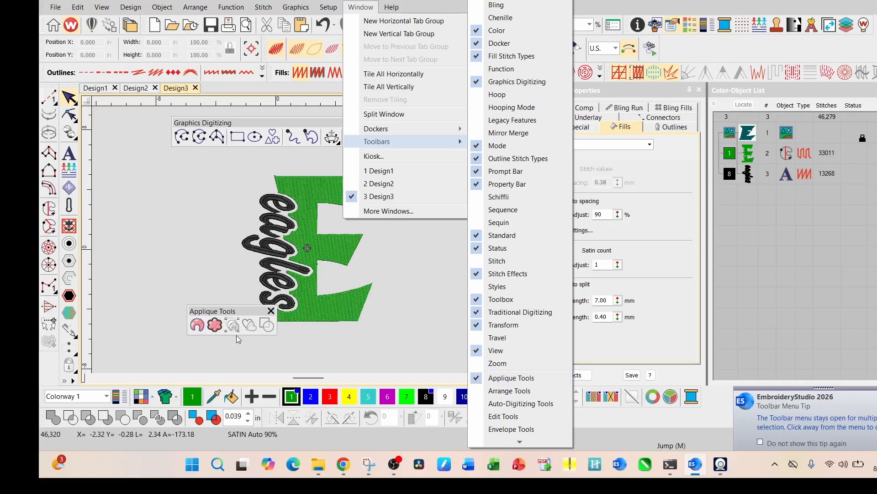
pyautogui.click(429, 306)
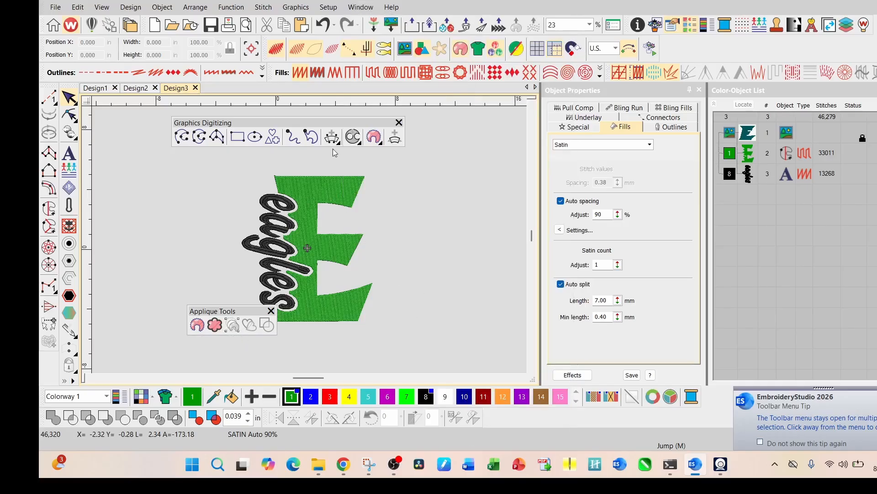
pyautogui.click(383, 146)
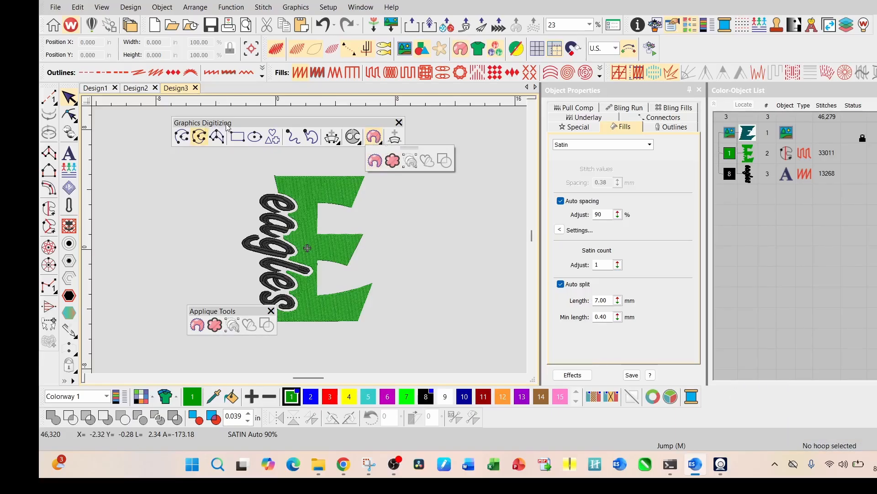
pyautogui.click(270, 310)
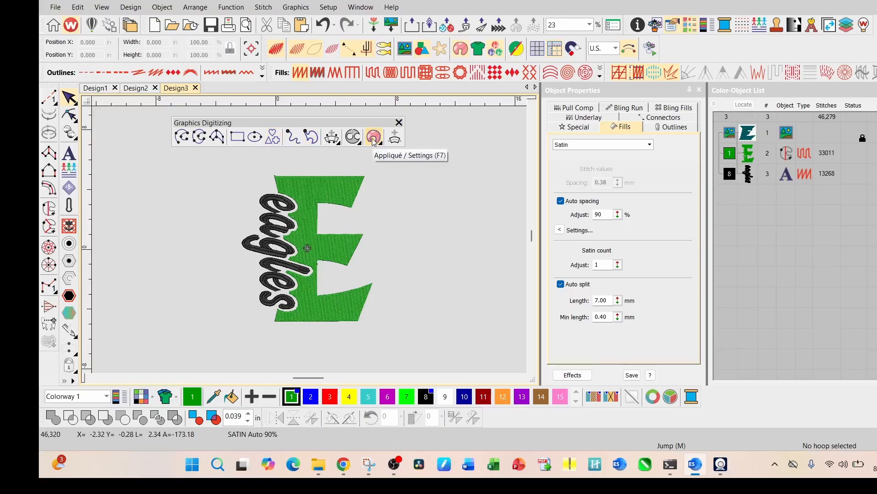
# - Convert the green filled E to an Appliqué object and dock the Graphics Digitizing toolbar back at the window edge
pyautogui.click(351, 189)
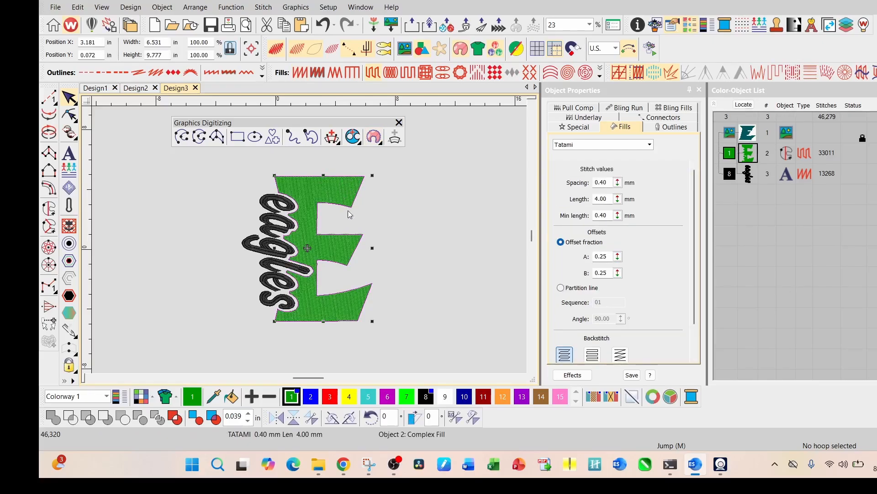
pyautogui.click(373, 137)
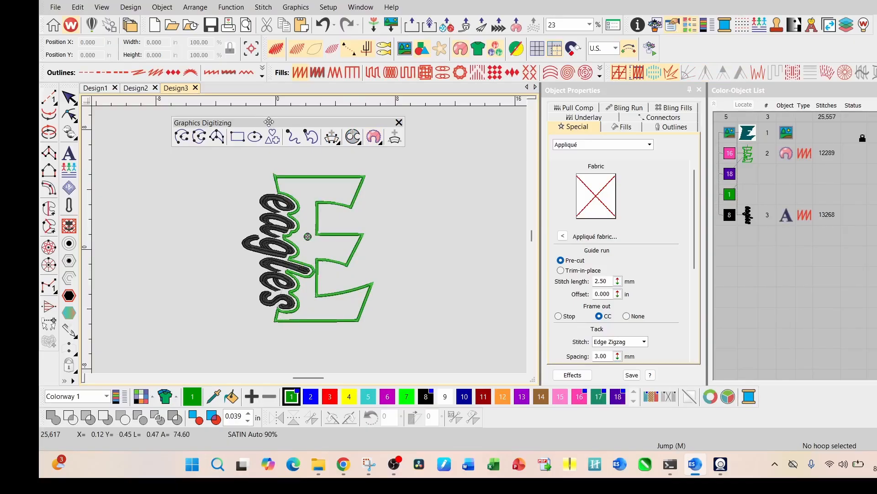
pyautogui.moveTo(259, 116); pyautogui.dragTo(74, 98)
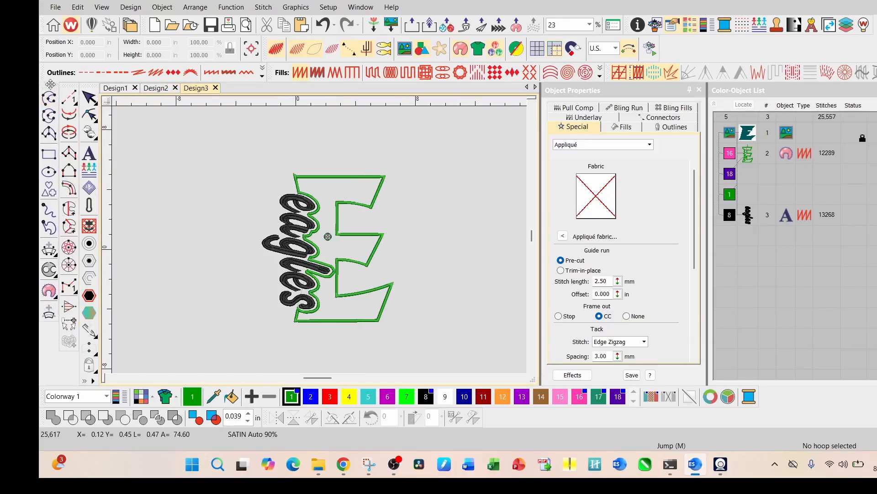
# - Group the appliqué E with the eagles lettering and hide the group
pyautogui.moveTo(218, 133); pyautogui.dragTo(393, 309)
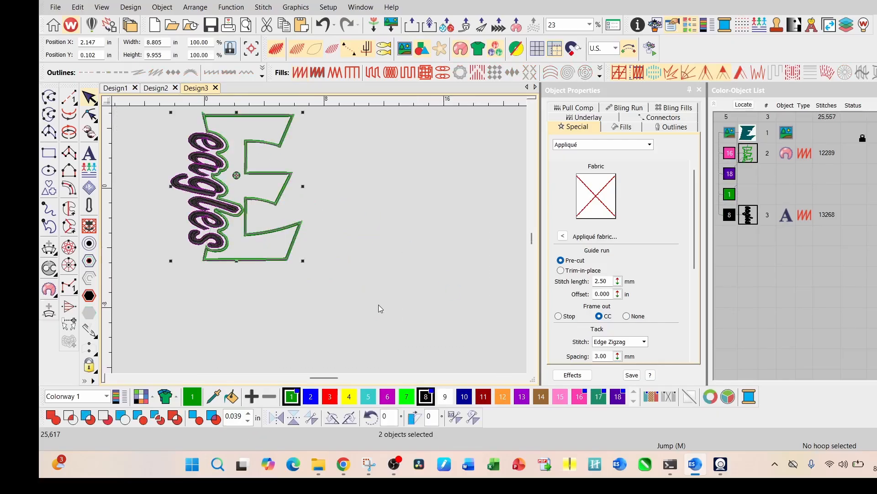
pyautogui.hotkey('ctrl', 'g')
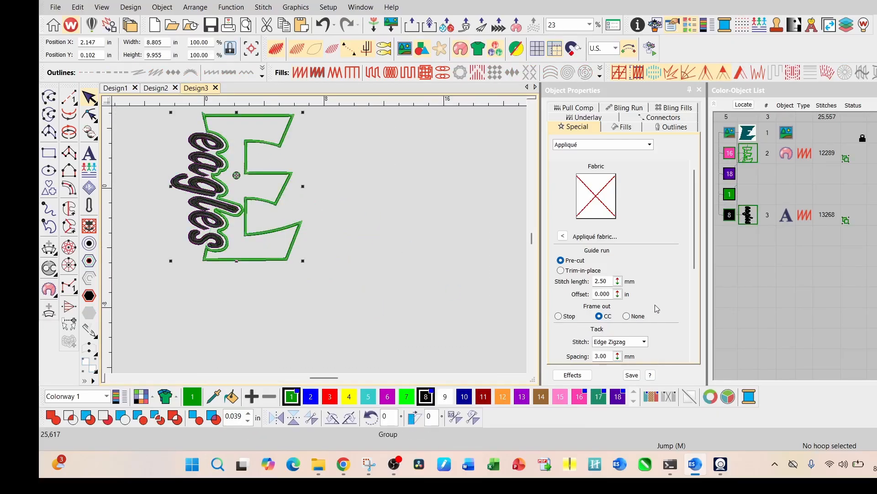
pyautogui.rightClick(750, 219)
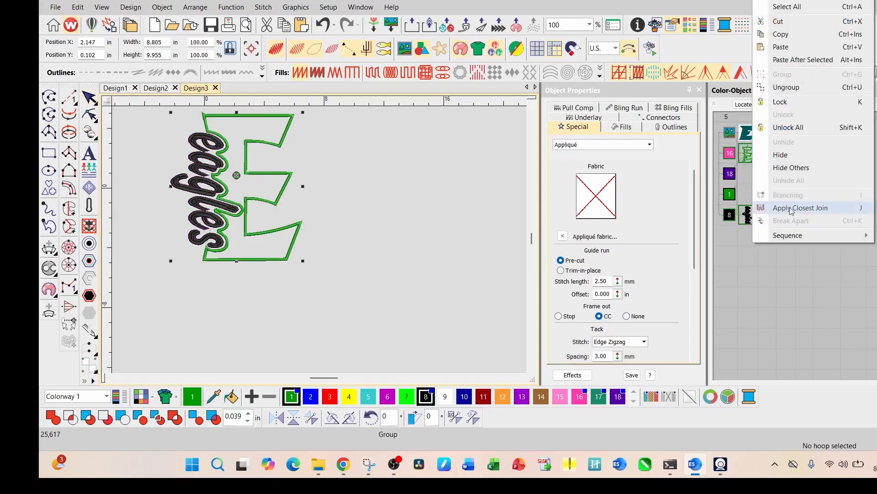
pyautogui.click(781, 154)
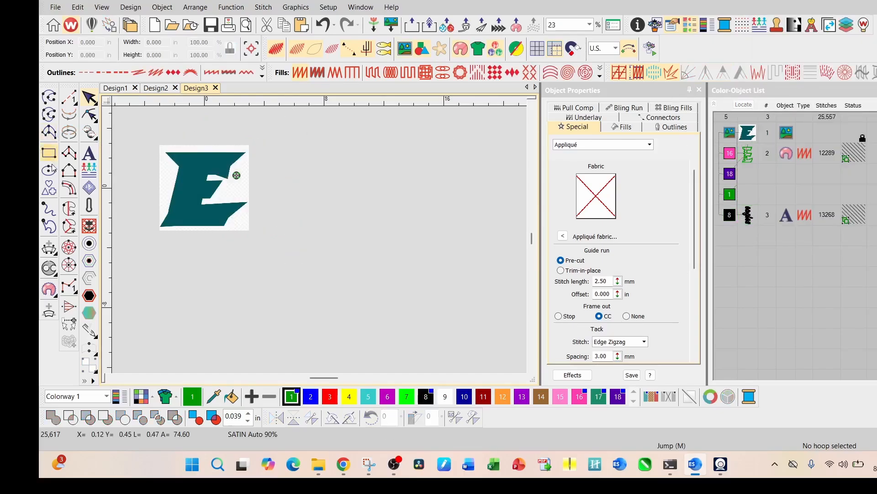
# - Trace the teal E artwork's outer boundary corner by corner with the Complex Fill tool and close the boundary
pyautogui.scroll(2, 173, 193)
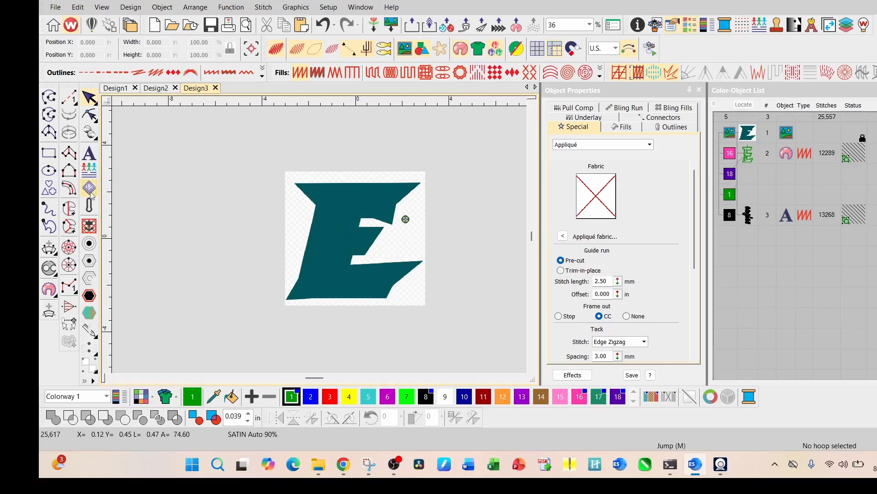
pyautogui.click(68, 211)
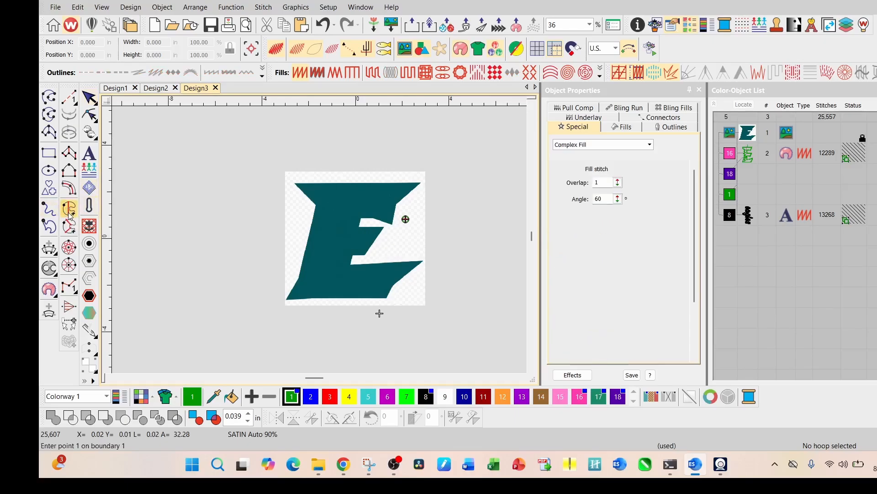
pyautogui.scroll(5, 320, 239)
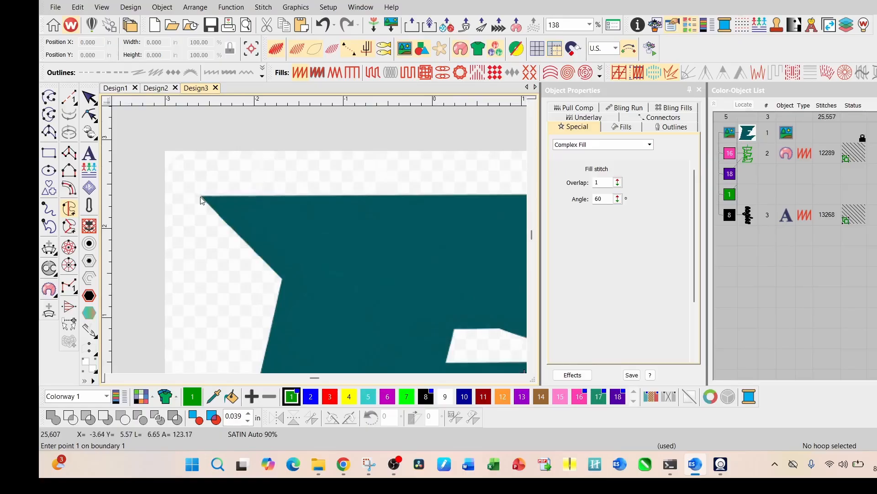
pyautogui.click(200, 197)
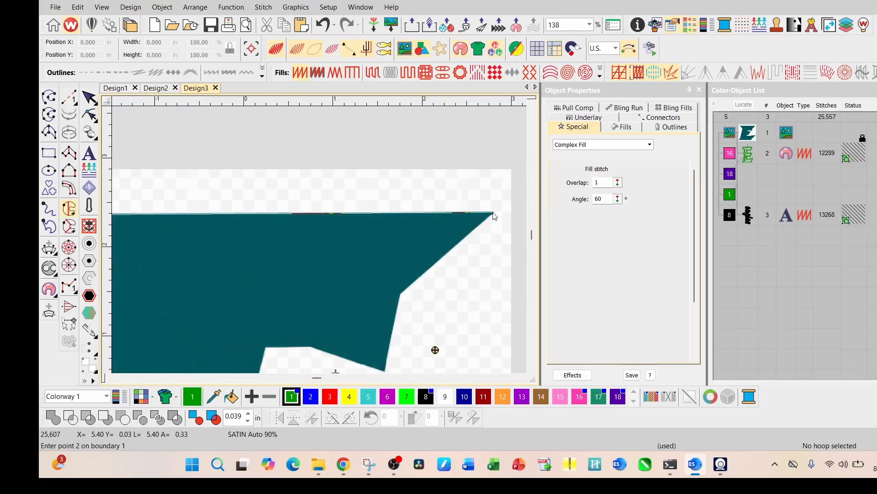
pyautogui.click(493, 213)
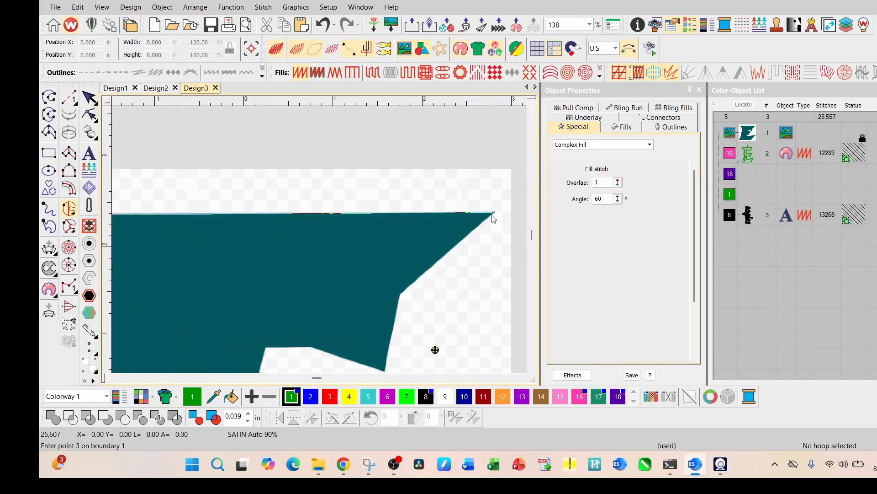
pyautogui.click(401, 293)
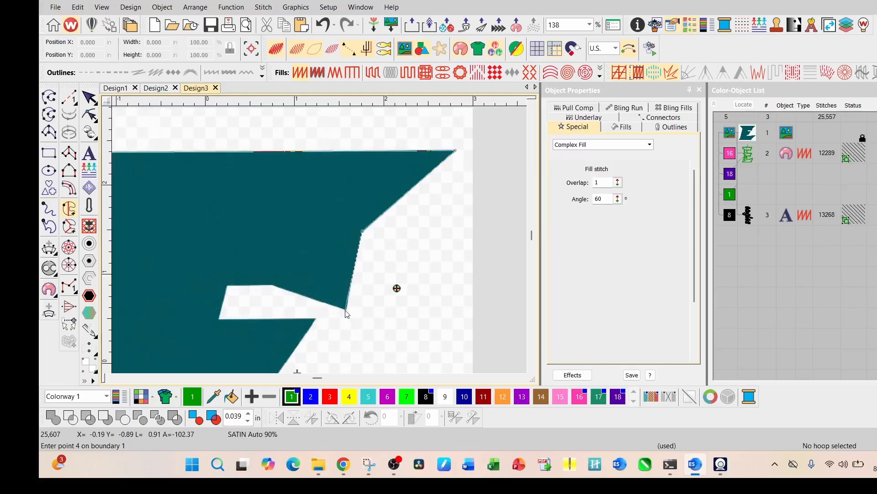
pyautogui.click(346, 309)
pyautogui.click(271, 284)
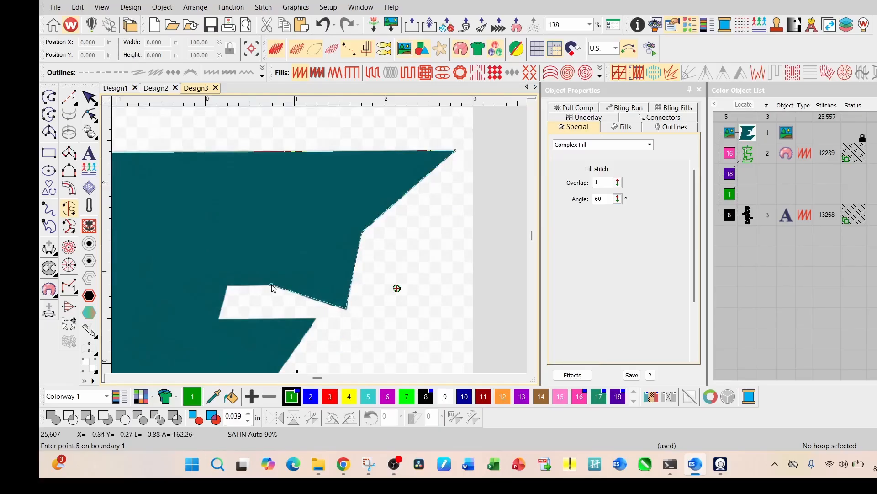
pyautogui.click(227, 285)
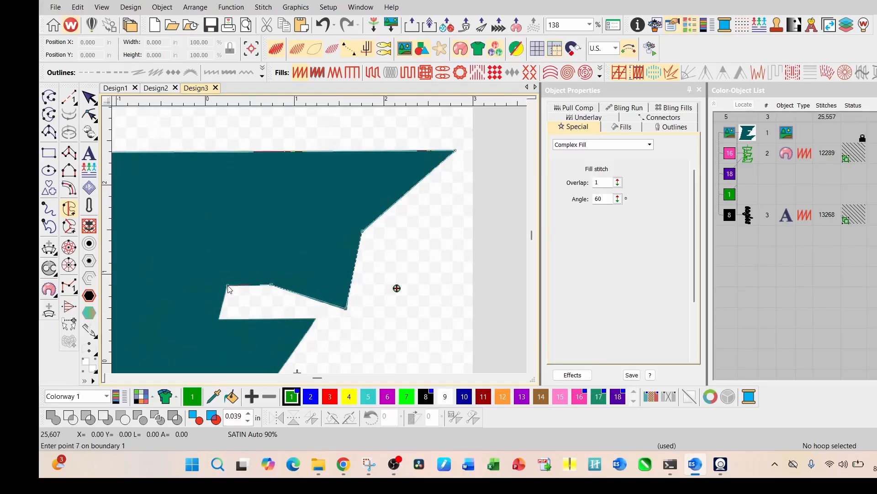
pyautogui.click(219, 319)
pyautogui.click(315, 319)
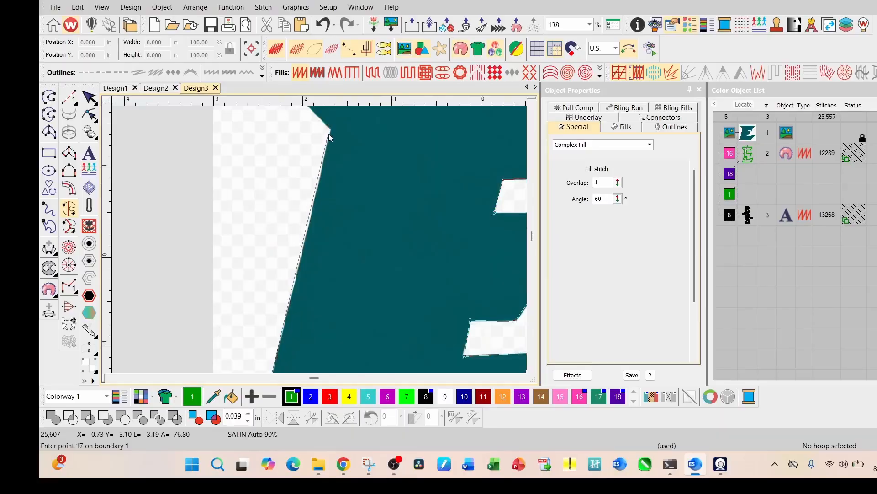
pyautogui.click(331, 128)
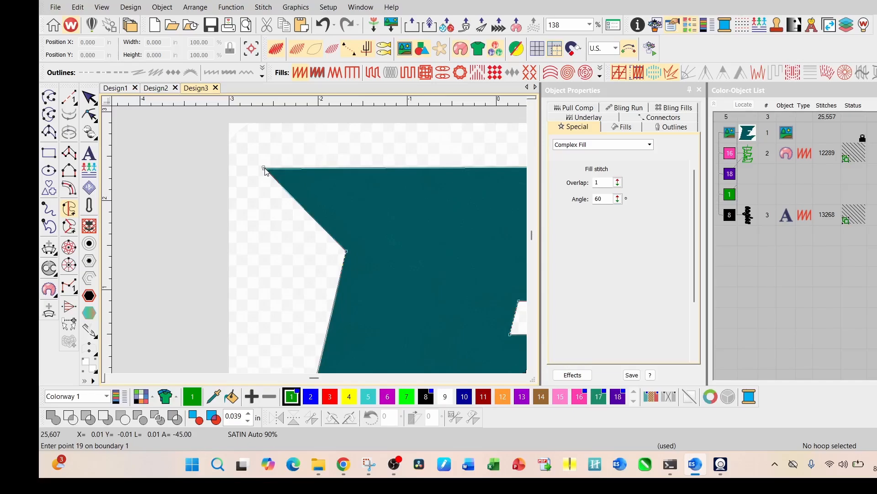
pyautogui.press('Return')
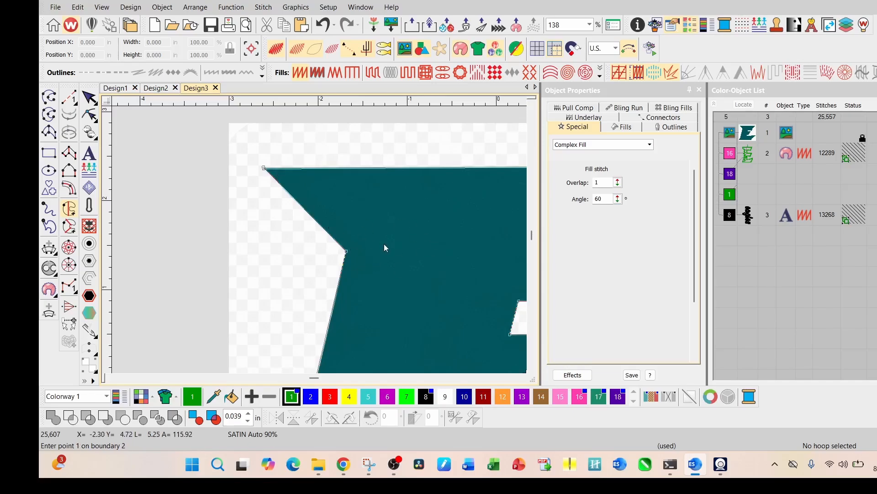
# - Finish the Complex Fill E without inner boundaries, setting a nearly horizontal stitch angle across the stem, and generate its stitches
pyautogui.press('Return')
pyautogui.scroll(-2, 371, 327)
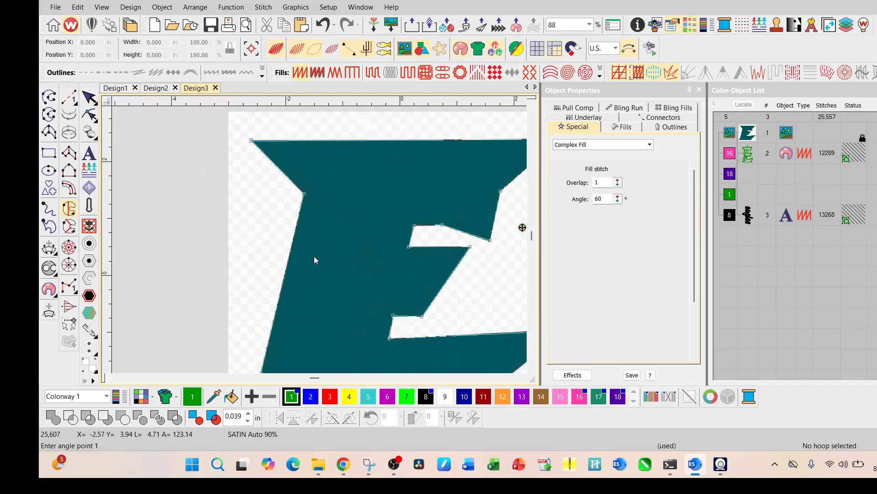
pyautogui.click(274, 279)
pyautogui.click(483, 273)
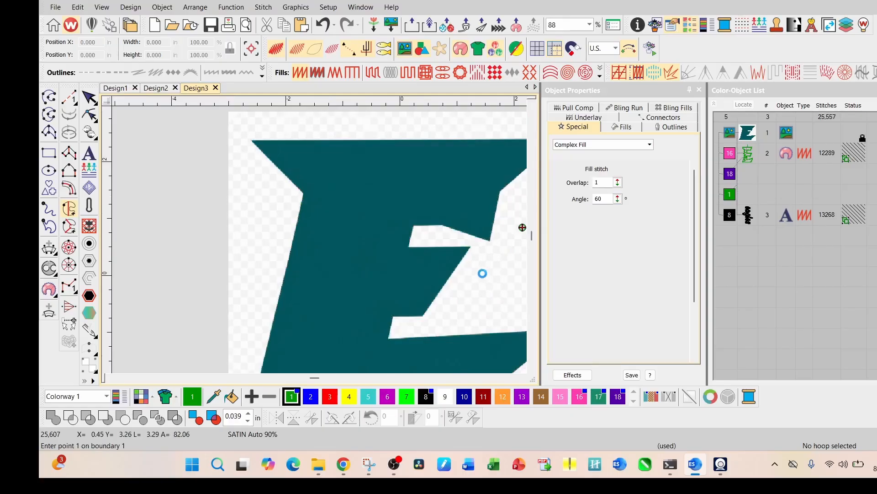
pyautogui.press('Return')
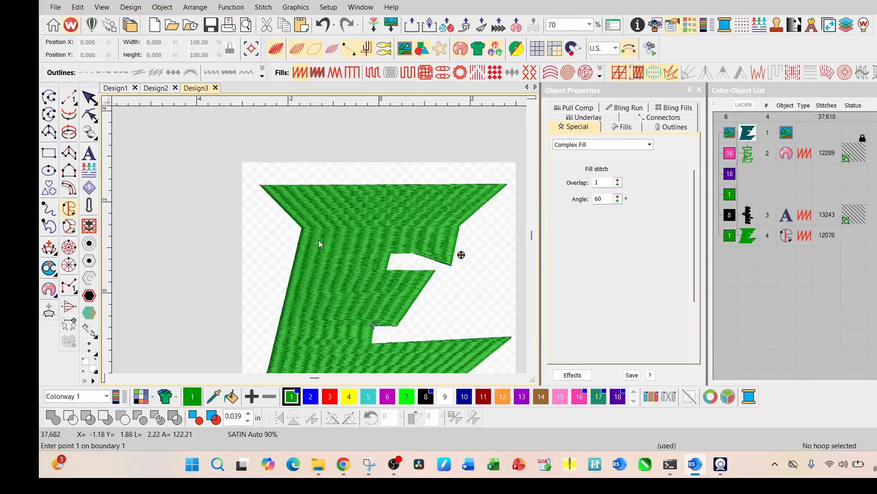
# - Change the green Complex Fill E's stitch type to Tatami
pyautogui.scroll(-1, 319, 240)
pyautogui.scroll(-2, 320, 242)
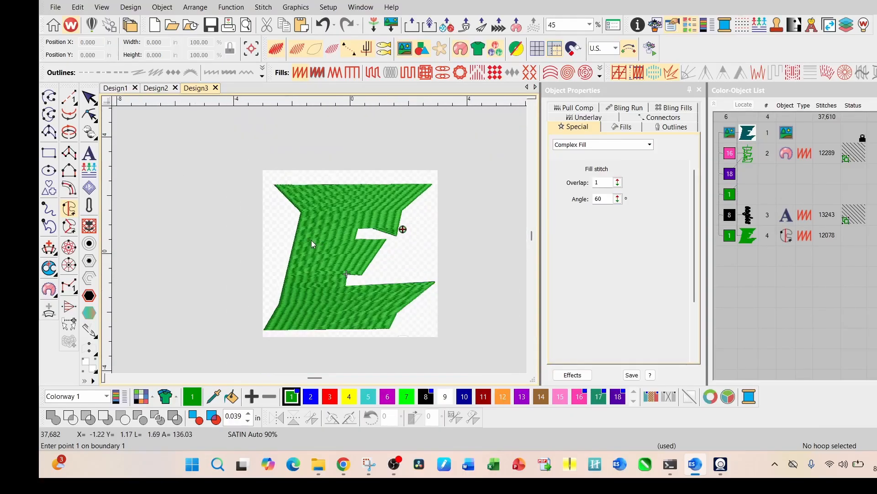
pyautogui.click(90, 97)
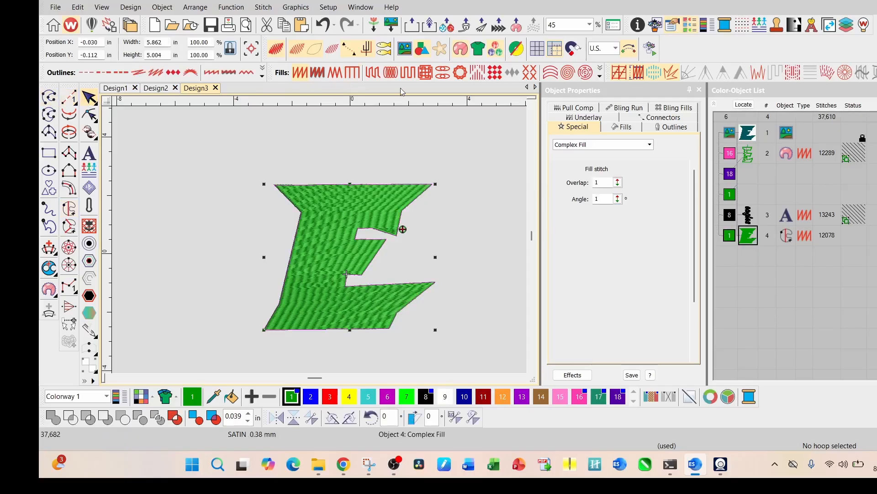
pyautogui.click(373, 73)
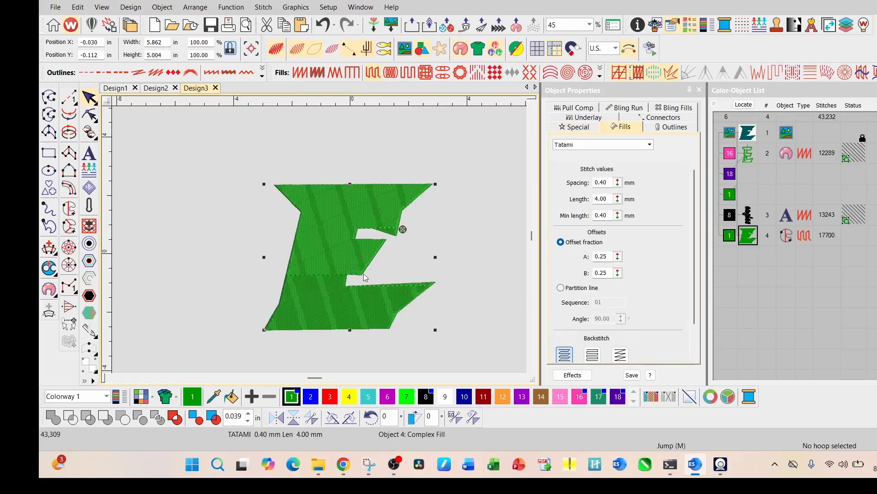
# - Reshape the green E so its stitch entry sits at the upper-left corner and its exit near the lower-right end of the base
pyautogui.click(90, 114)
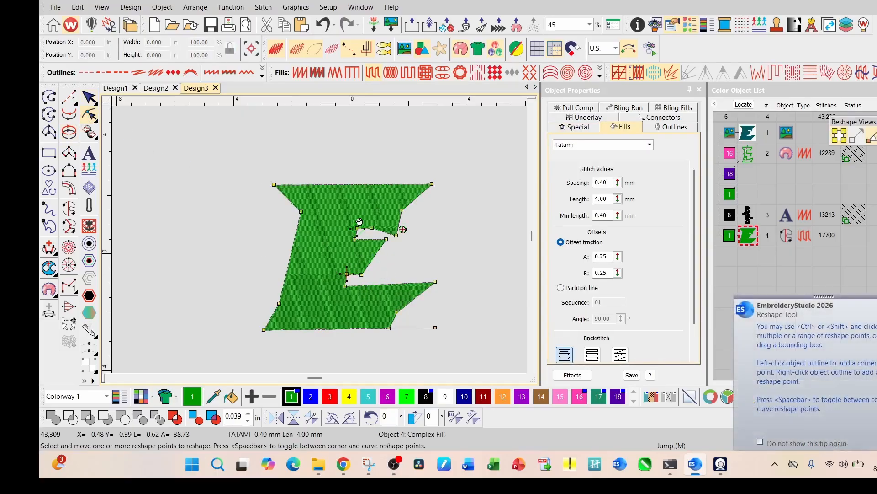
pyautogui.moveTo(276, 186); pyautogui.dragTo(274, 184)
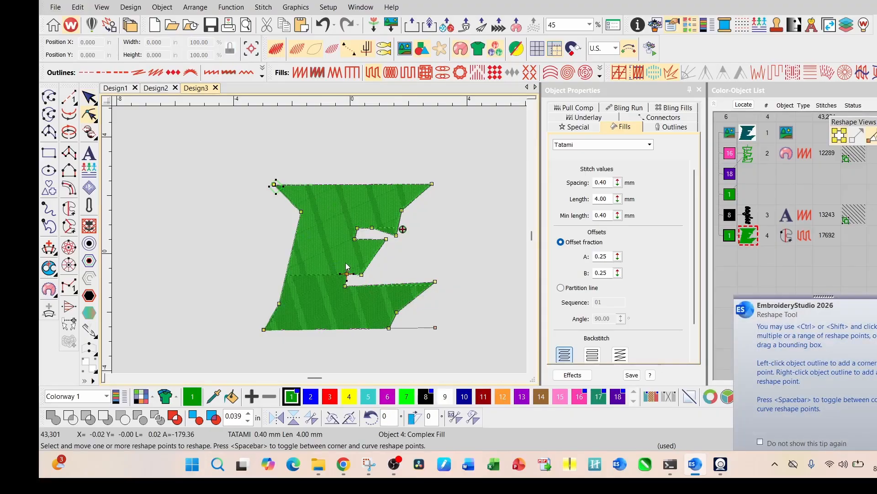
pyautogui.moveTo(348, 269); pyautogui.dragTo(384, 329)
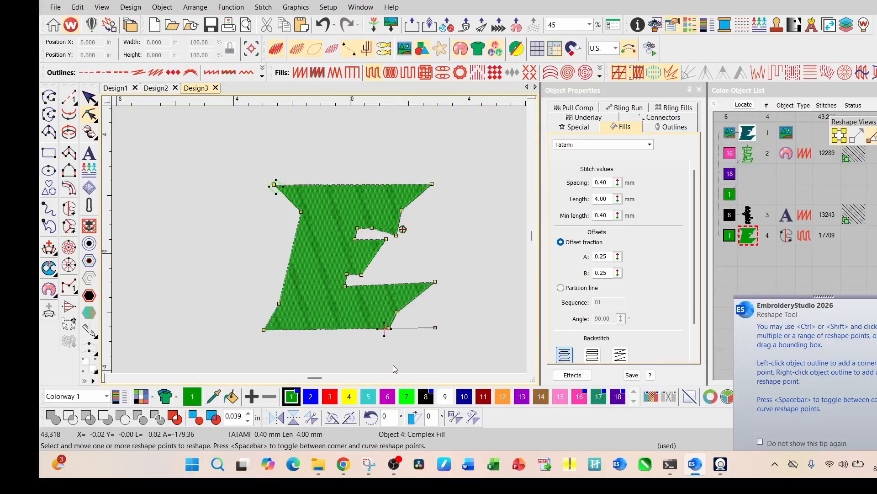
pyautogui.click(89, 98)
pyautogui.click(399, 162)
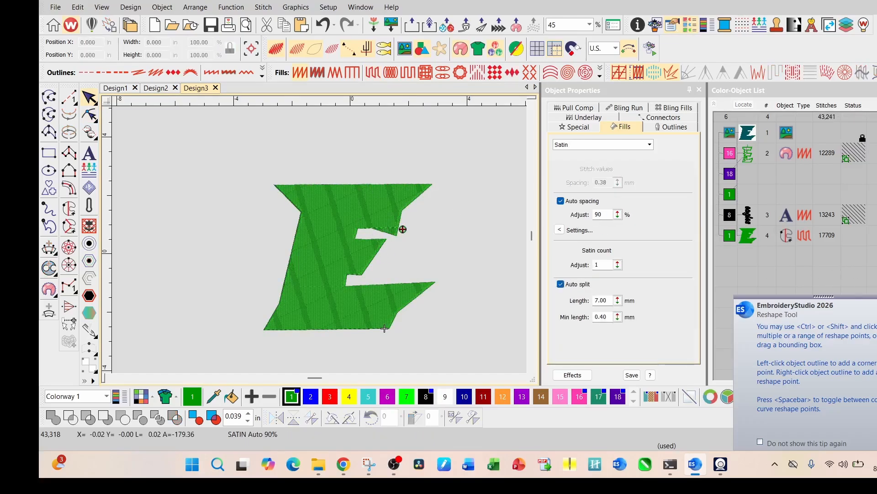
# - Ungroup the hidden appliqué E and eagles lettering and unhide both objects
pyautogui.click(747, 218)
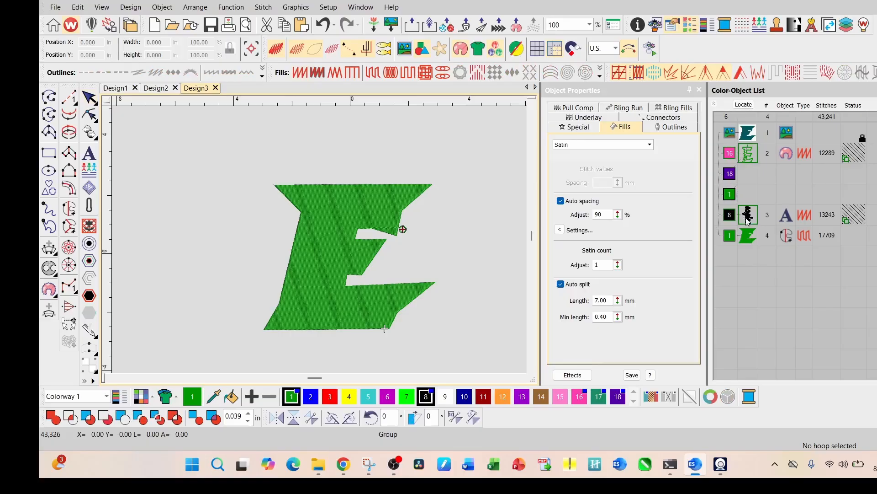
pyautogui.rightClick(748, 221)
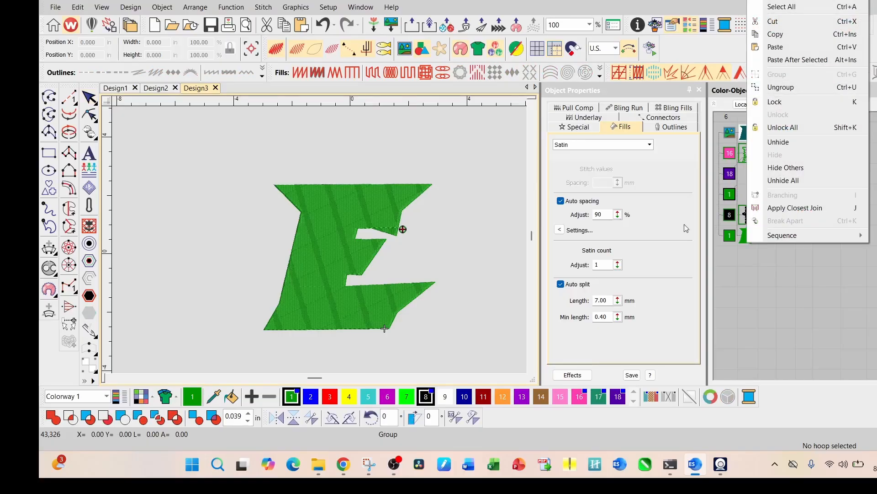
pyautogui.click(483, 178)
pyautogui.keyDown('ctrl'); pyautogui.click(749, 222); pyautogui.keyUp('ctrl')
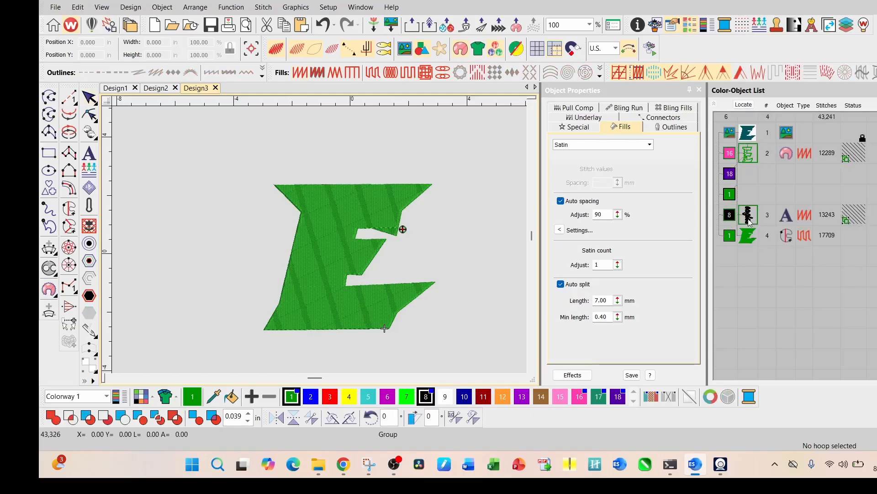
pyautogui.hotkey('ctrl', 'u')
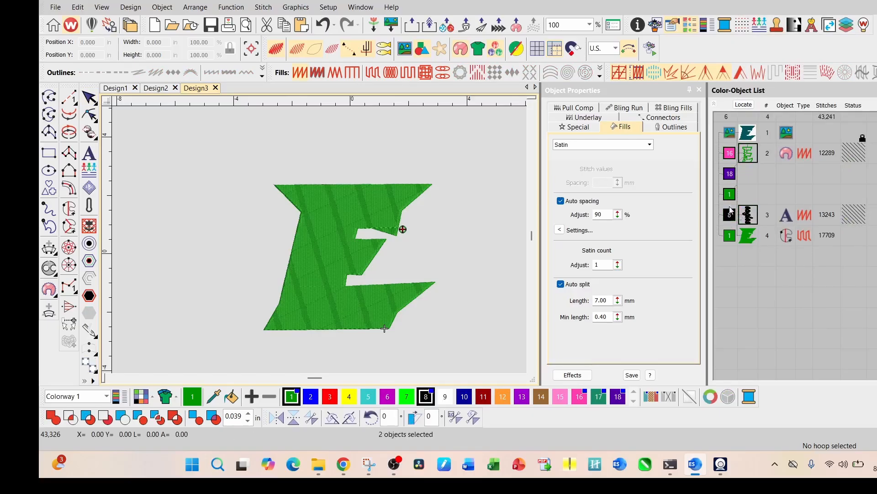
pyautogui.rightClick(753, 220)
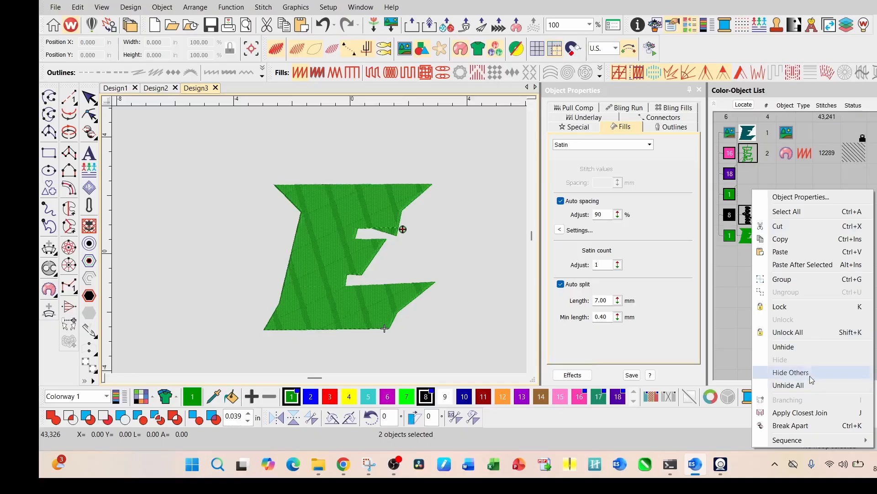
pyautogui.click(797, 347)
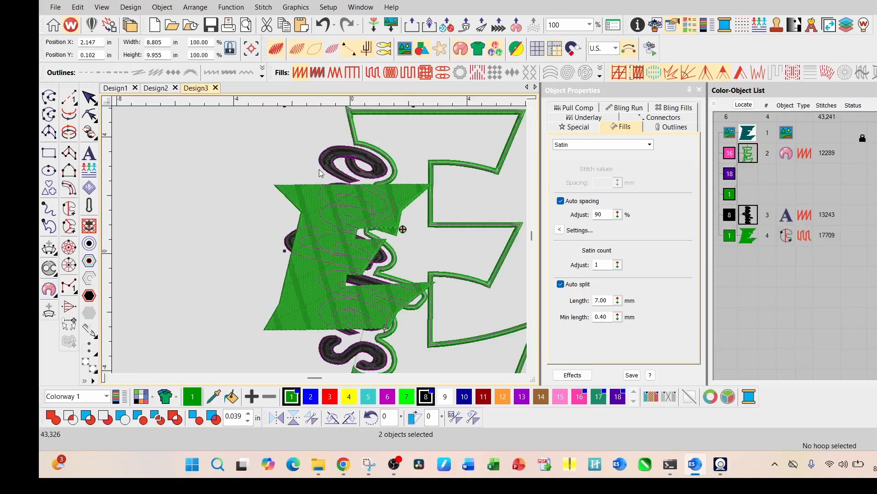
# - Place a copy of the vertical eagles lettering in the empty area well to the left of the E designs
pyautogui.scroll(-3, 355, 181)
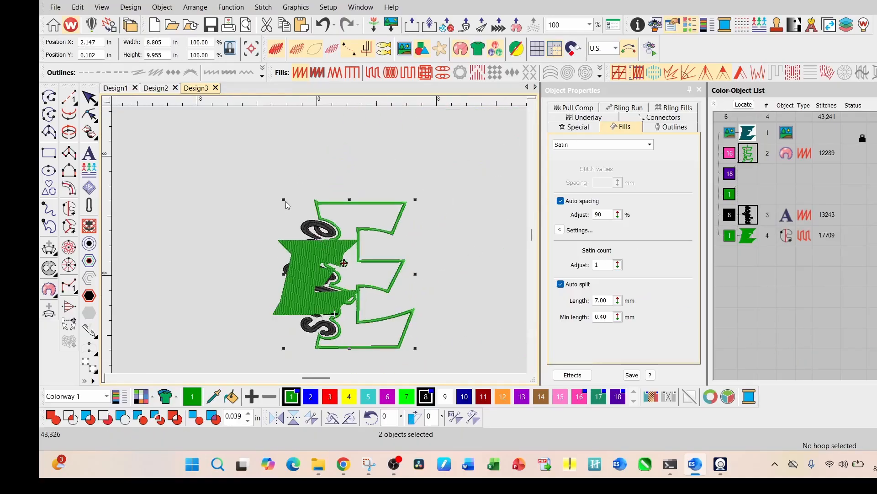
pyautogui.click(428, 204)
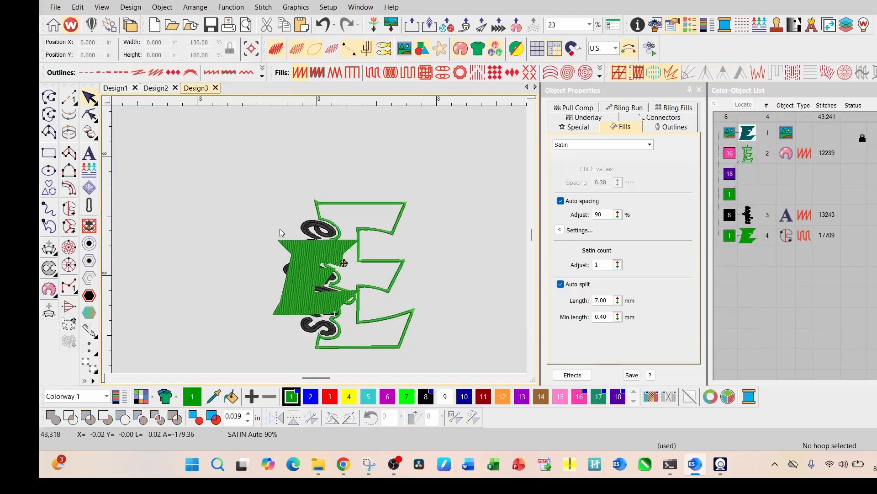
pyautogui.click(311, 230)
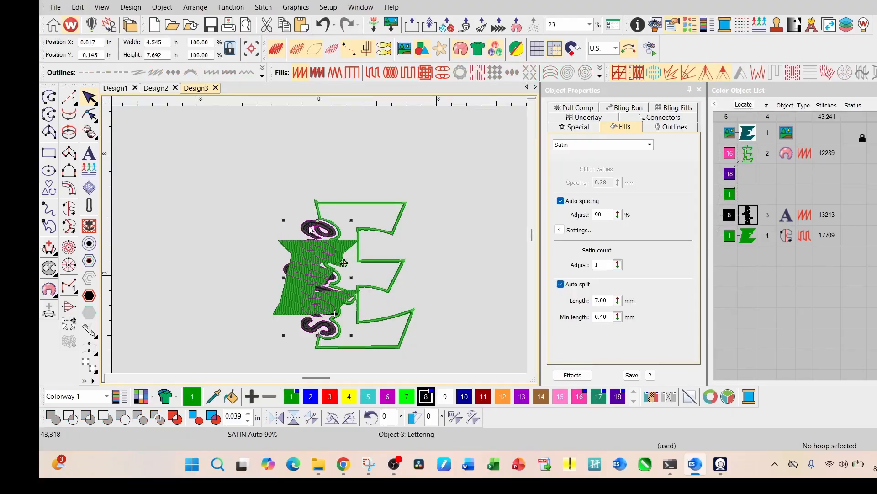
pyautogui.moveTo(311, 230); pyautogui.dragTo(149, 222)
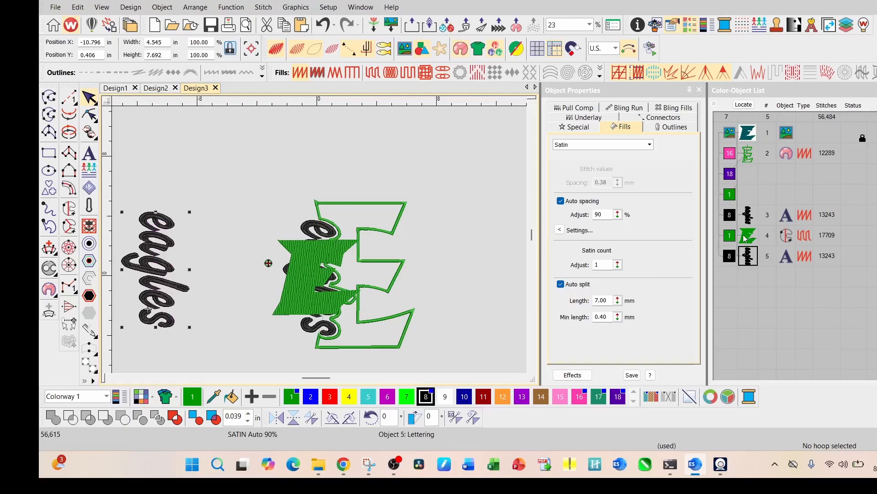
# - Hide the appliqué E and the original eagles lettering, leaving the lettering copy and the filled E shown
pyautogui.click(748, 219)
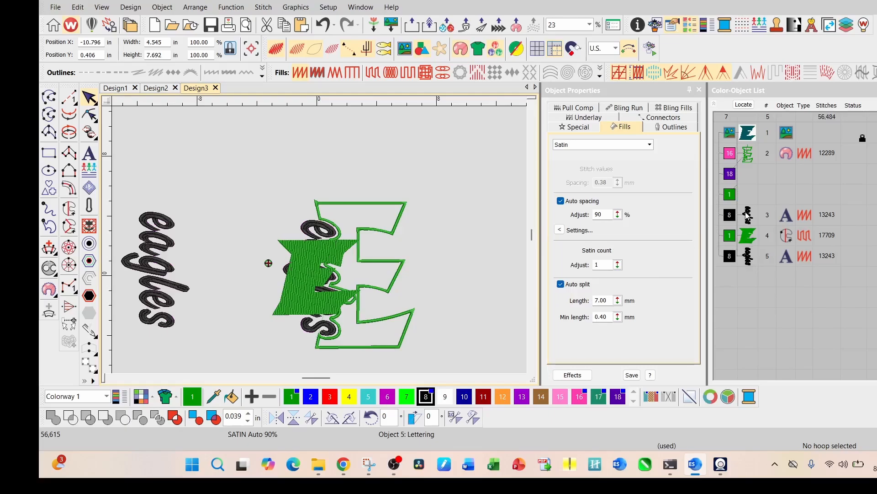
pyautogui.keyDown('ctrl'); pyautogui.click(747, 153); pyautogui.keyUp('ctrl')
pyautogui.rightClick(746, 153)
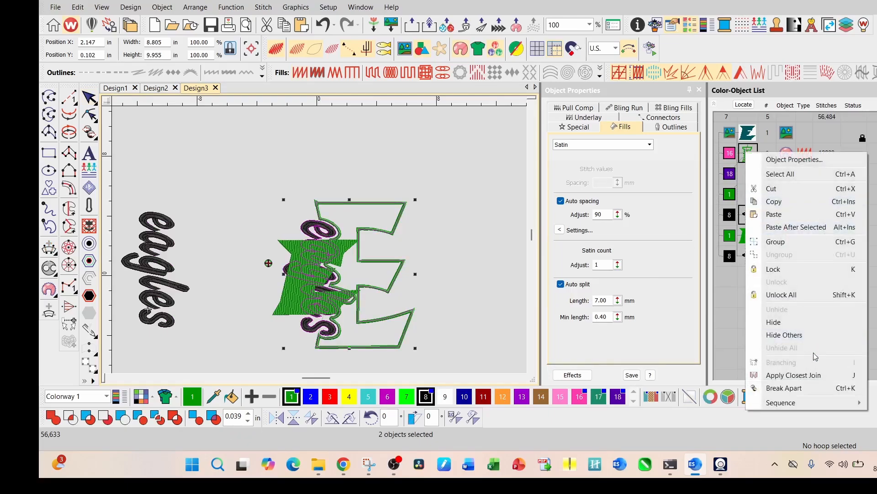
pyautogui.click(792, 323)
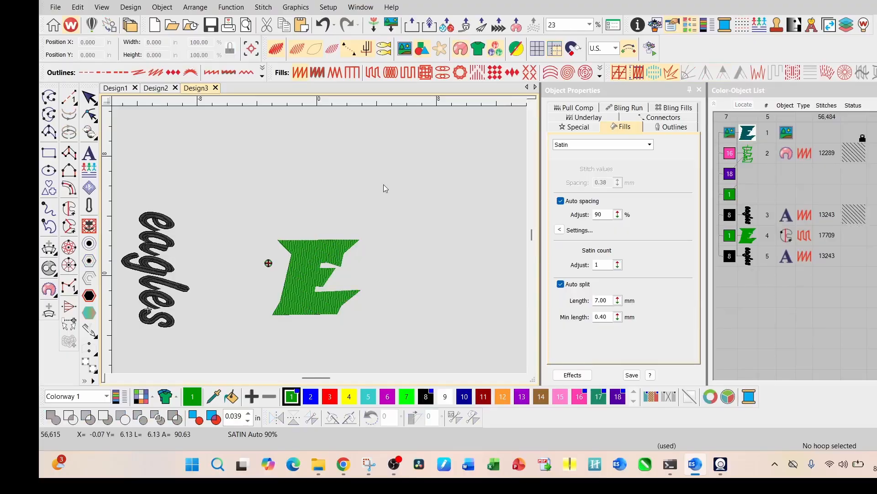
# - Resize the filled E proportionally to 6.5 in wide and recolor it orange, color 12
pyautogui.click(310, 254)
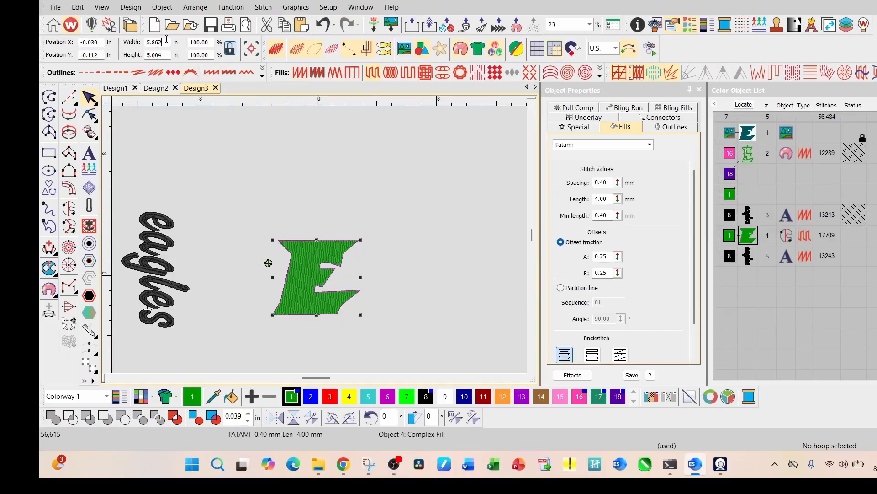
pyautogui.doubleClick(166, 41)
pyautogui.write('6.5')
pyautogui.press('Return')
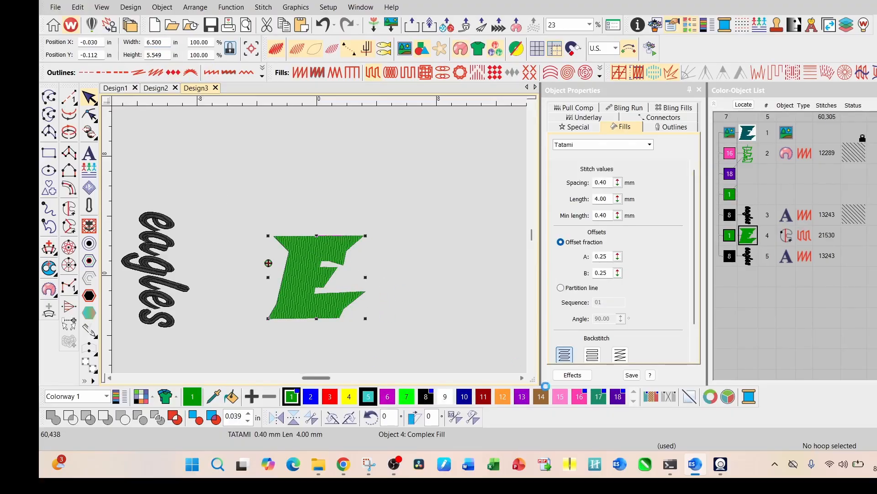
pyautogui.click(368, 397)
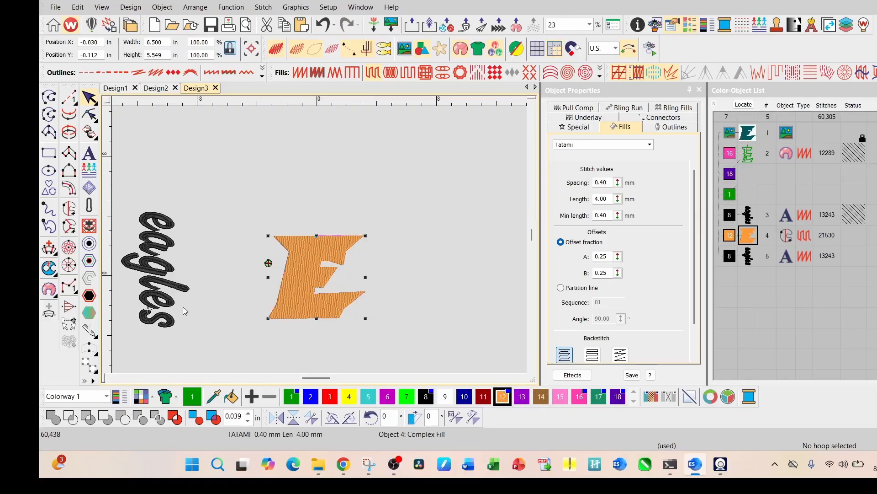
# - Scale the eagles lettering copy down proportionally to about 2.6 in wide by 4.4 in tall, beside the E's stem
pyautogui.click(167, 289)
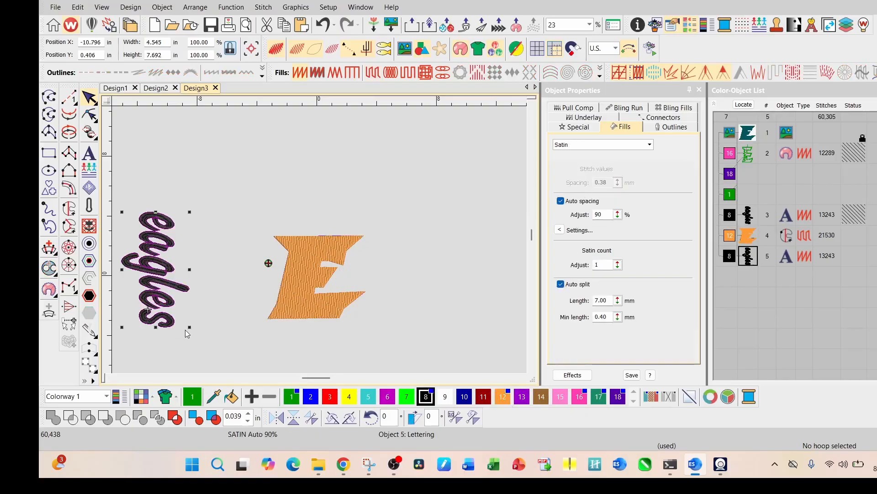
pyautogui.moveTo(189, 327); pyautogui.dragTo(275, 293)
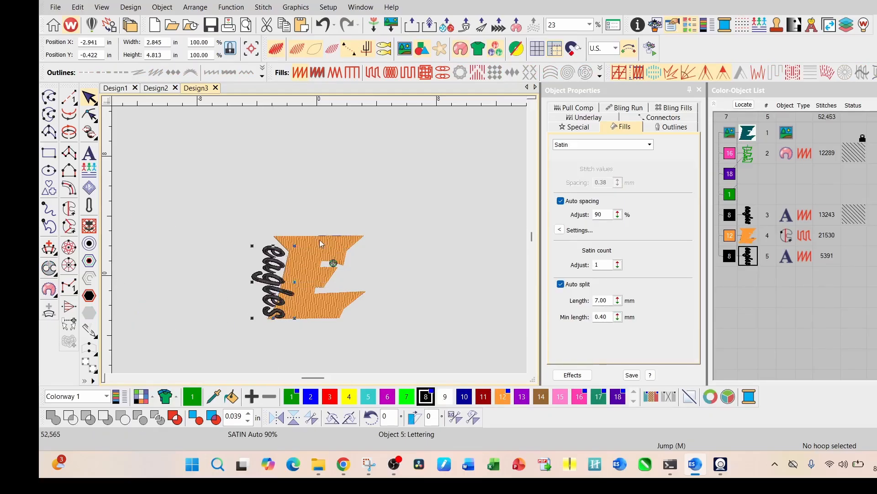
pyautogui.scroll(4, 319, 240)
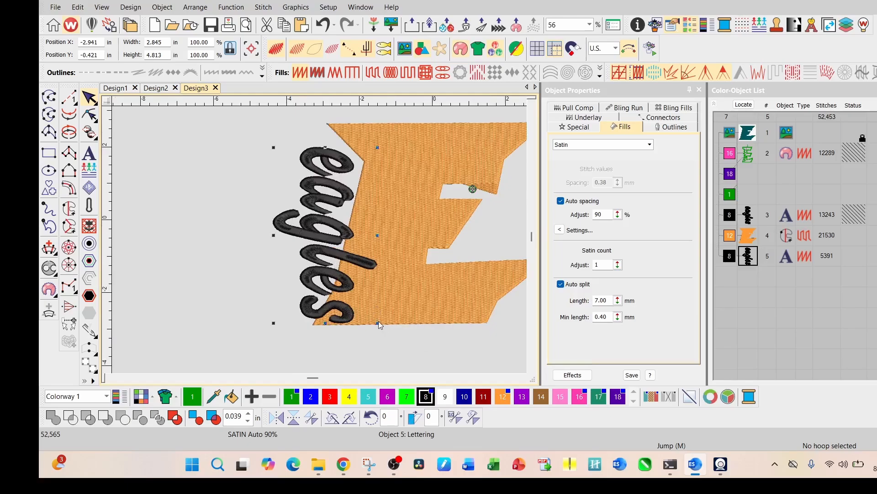
pyautogui.moveTo(379, 324); pyautogui.dragTo(367, 314)
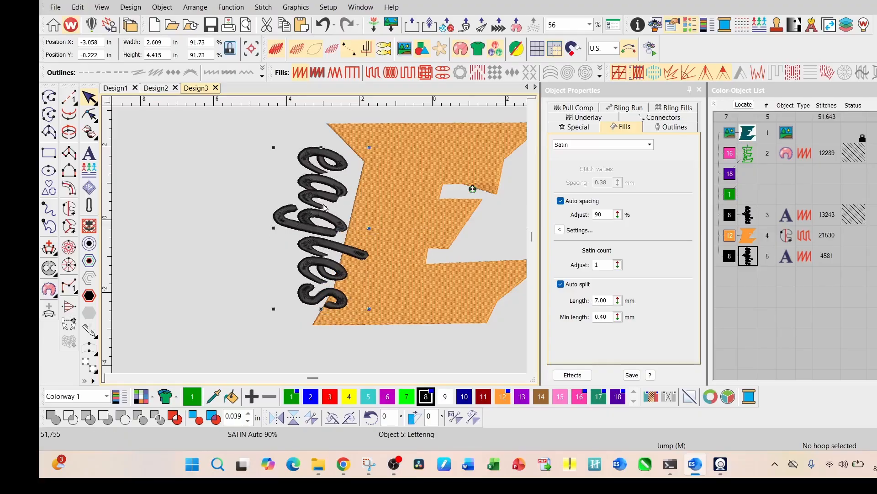
# - Rotate the lettering about -13 degrees, place it over the stem's slanted outer edge and fit its height to about 4.55 in
pyautogui.moveTo(371, 146); pyautogui.dragTo(383, 162)
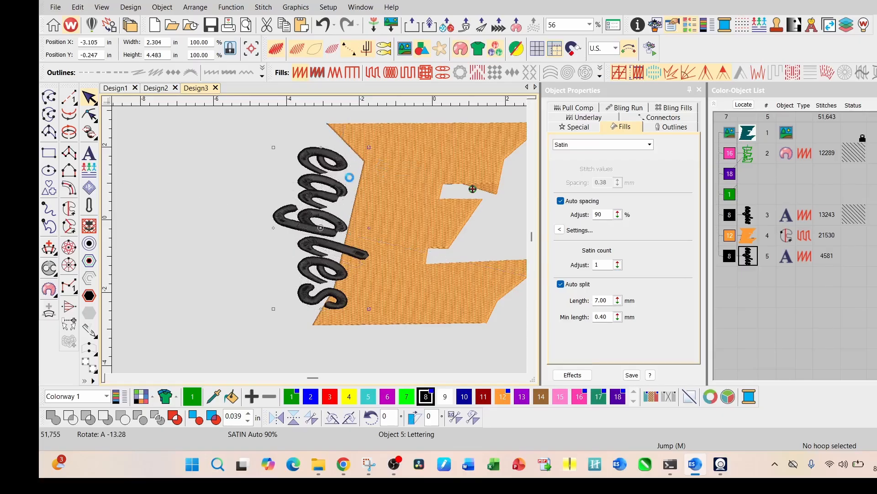
pyautogui.moveTo(335, 255); pyautogui.dragTo(379, 259)
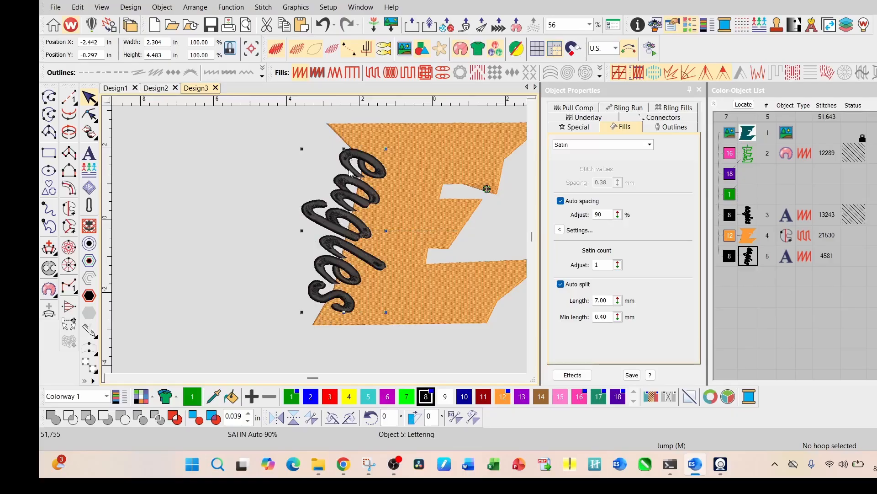
pyautogui.moveTo(345, 150); pyautogui.dragTo(349, 182)
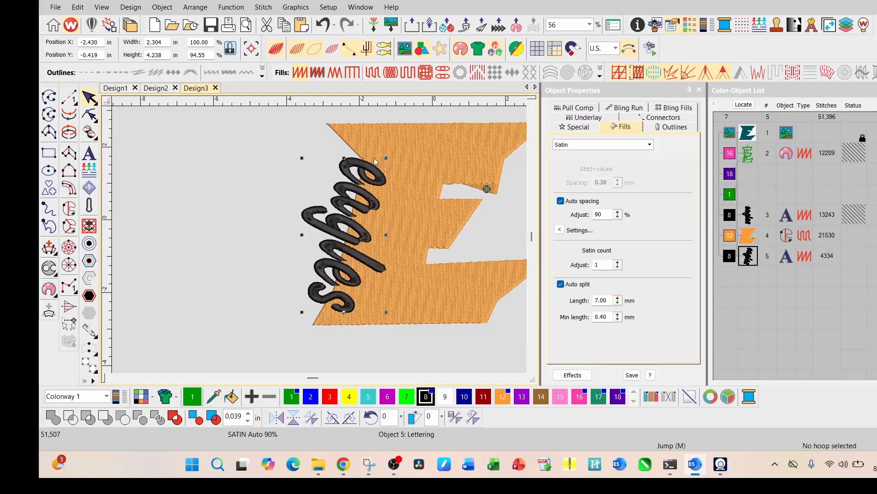
pyautogui.moveTo(344, 159); pyautogui.dragTo(345, 136)
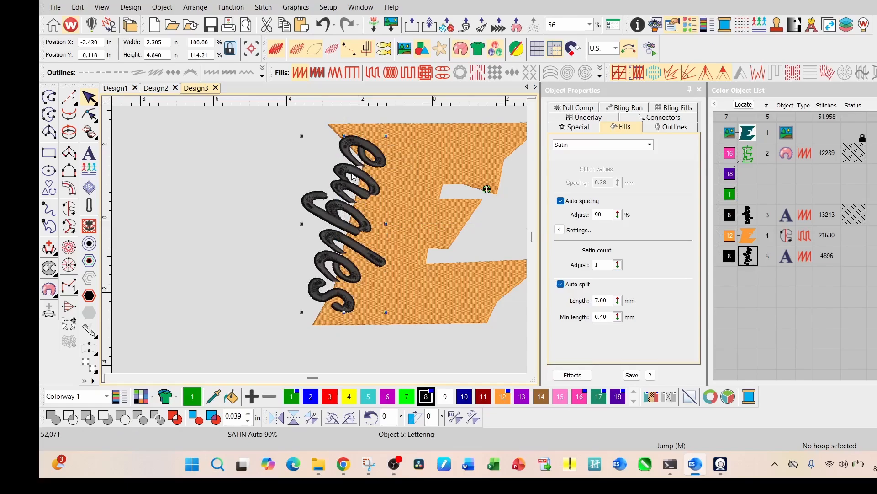
pyautogui.moveTo(352, 175); pyautogui.dragTo(352, 182)
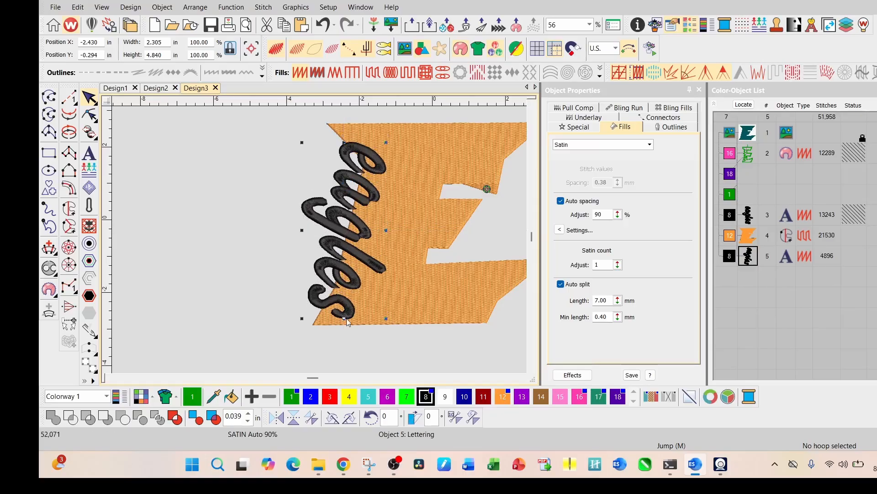
pyautogui.moveTo(344, 317); pyautogui.dragTo(344, 313)
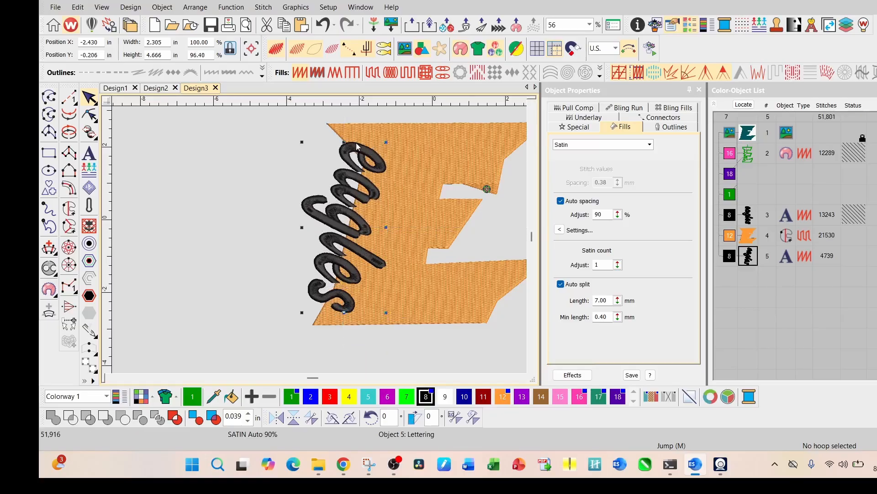
pyautogui.moveTo(344, 142); pyautogui.dragTo(344, 146)
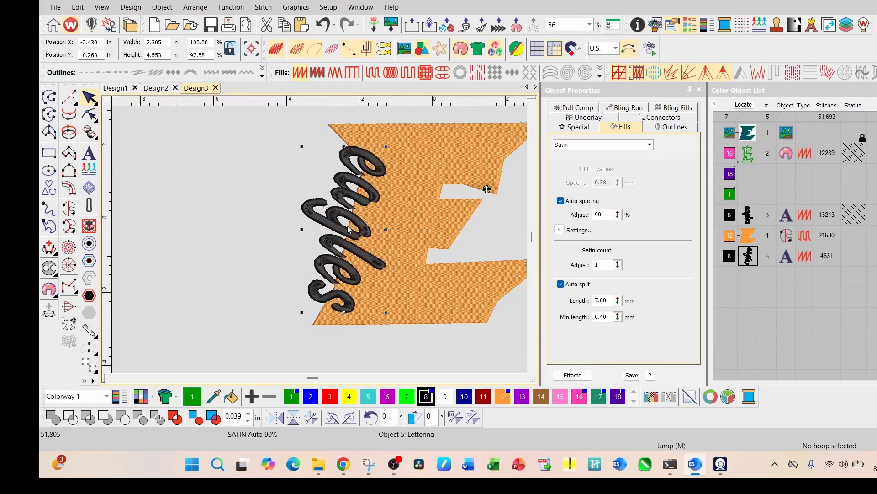
# - Recolor the eagles lettering copy dark red, color 11
pyautogui.scroll(-1, 347, 229)
pyautogui.click(753, 260)
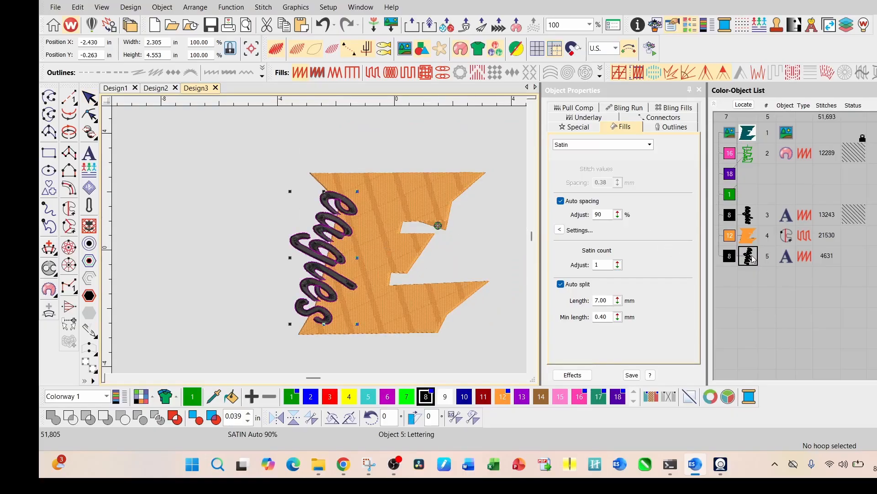
pyautogui.click(483, 397)
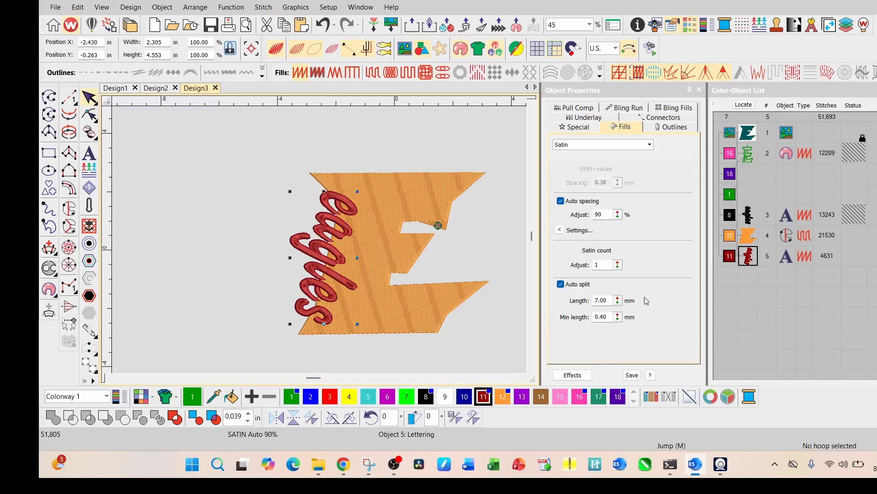
# - Create one Run offset outline around the lettering with a spacing of 0.200 in
pyautogui.click(90, 244)
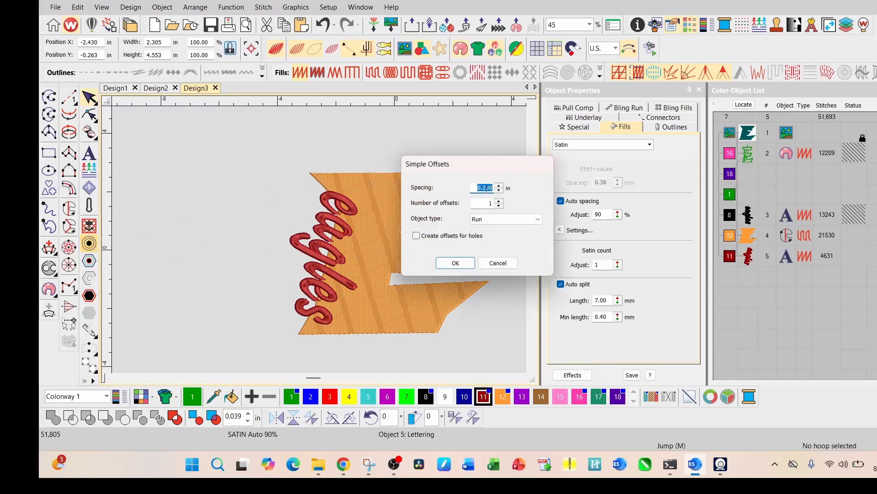
pyautogui.click(486, 188)
pyautogui.click(454, 262)
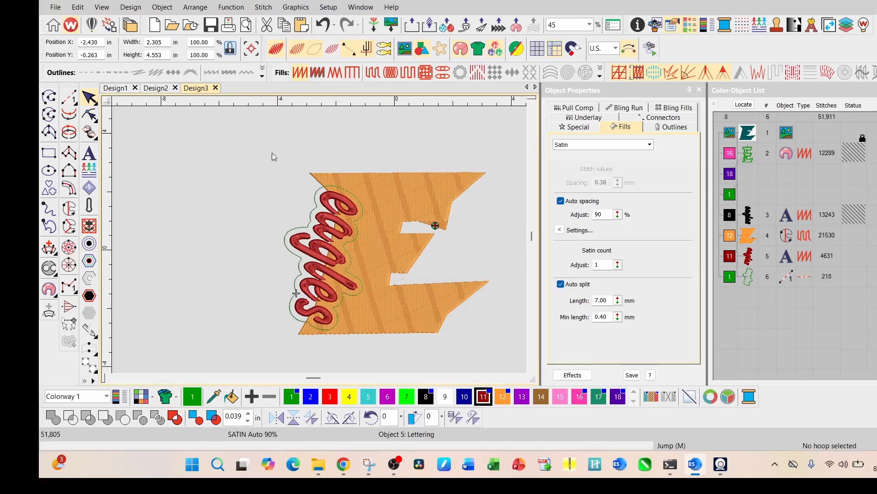
# - Move the red lettering clear of the E and convert its offset outline to a Tatami fill
pyautogui.click(328, 234)
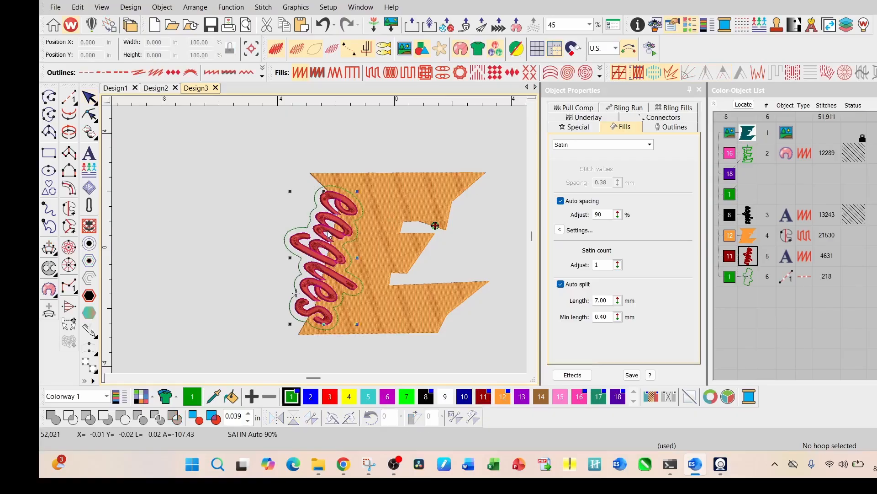
pyautogui.moveTo(329, 234); pyautogui.dragTo(253, 226)
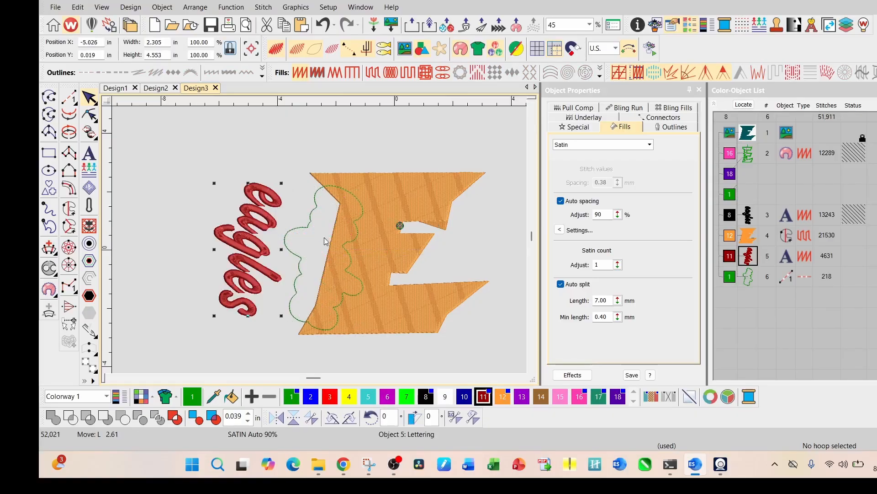
pyautogui.click(748, 282)
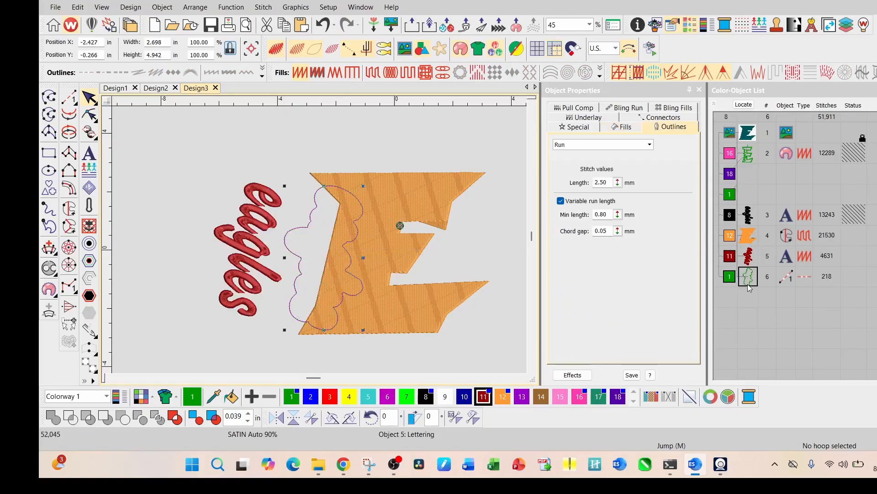
pyautogui.click(385, 76)
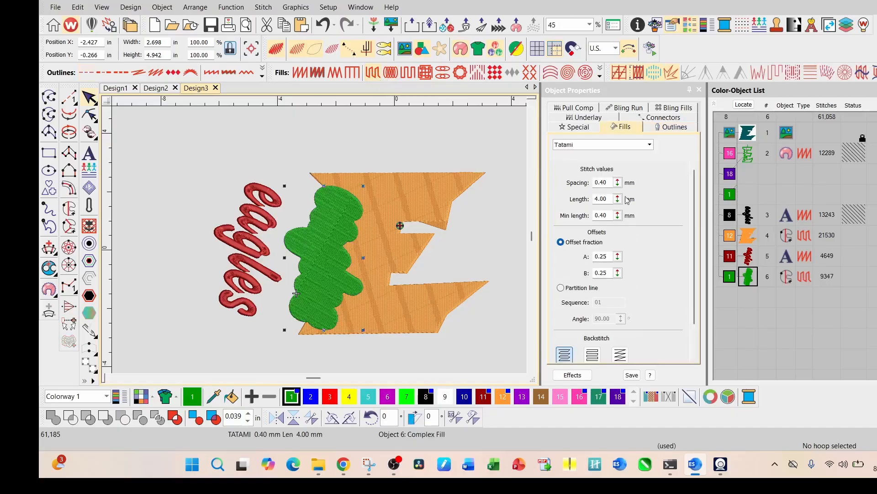
# - Cut the green offset shape out of the orange E, then delete the green shape
pyautogui.keyDown('ctrl'); pyautogui.click(744, 241); pyautogui.keyUp('ctrl')
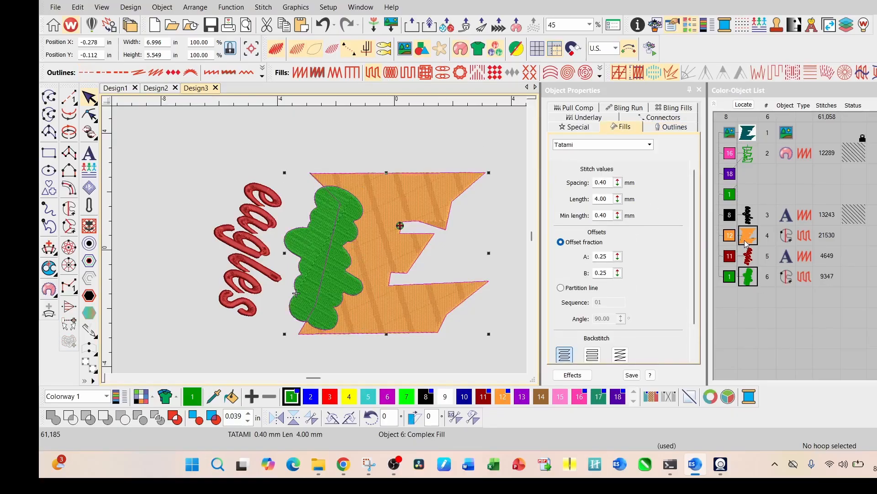
pyautogui.click(140, 417)
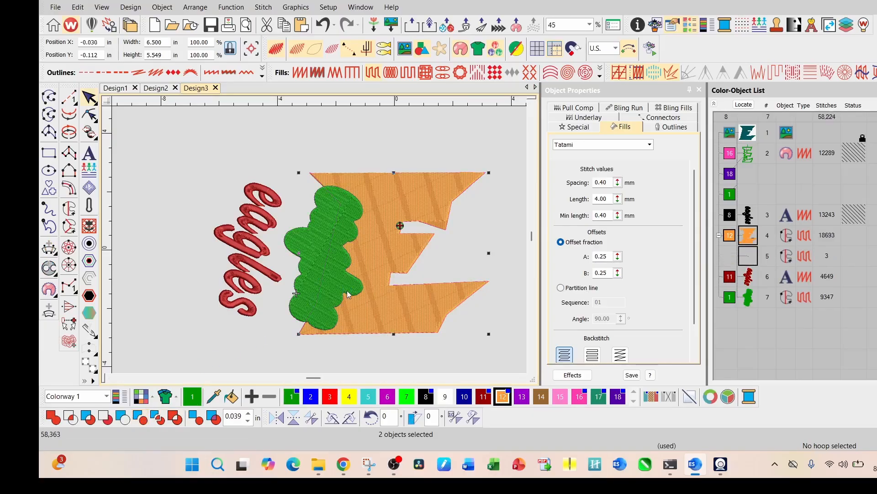
pyautogui.click(443, 133)
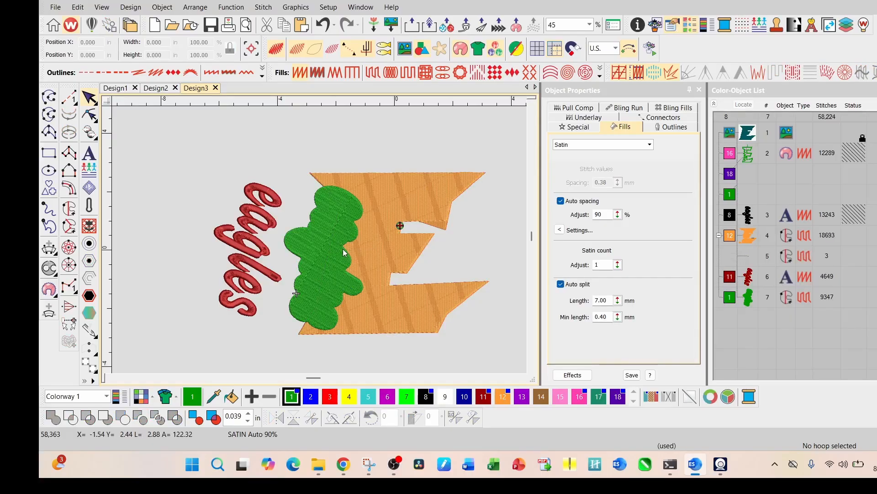
pyautogui.click(320, 248)
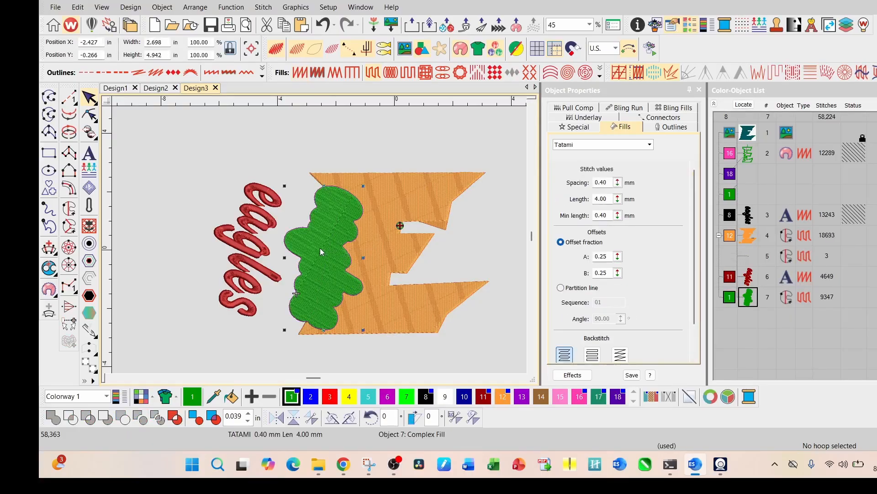
pyautogui.press('Delete')
# - Move the red lettering back into the cutout in the E's stem and delete the tiny leftover fill fragment
pyautogui.click(254, 244)
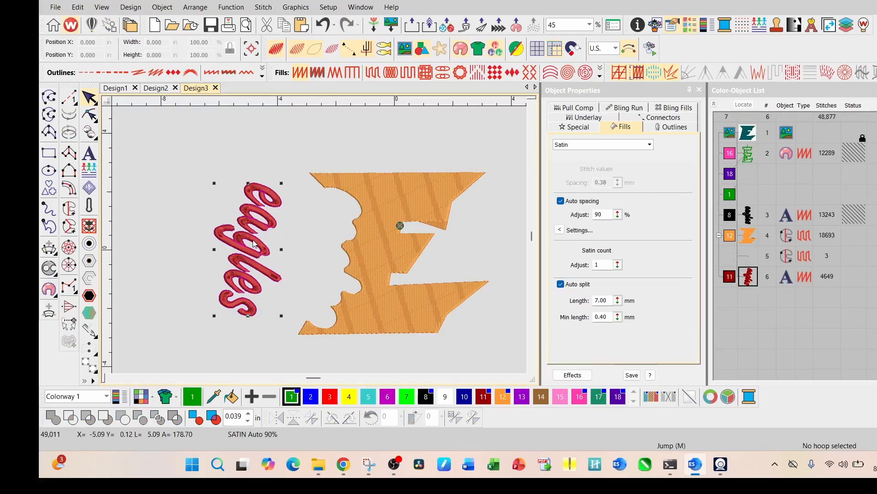
pyautogui.moveTo(254, 244); pyautogui.dragTo(332, 252)
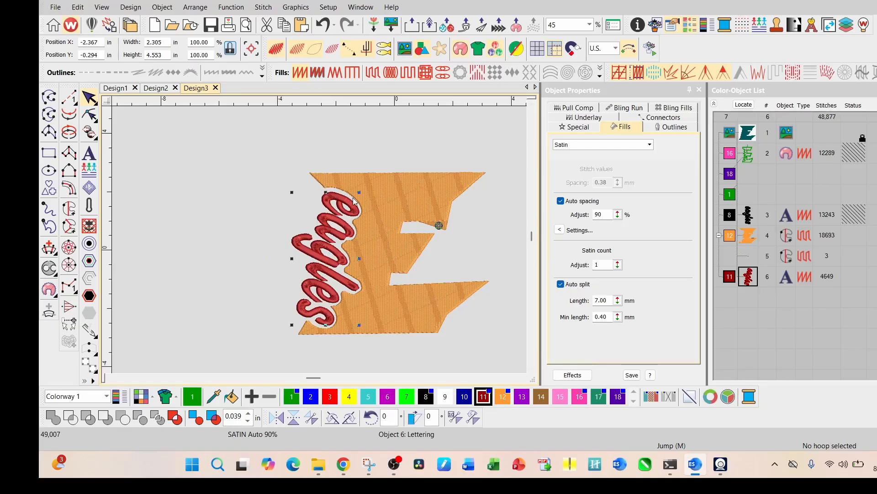
pyautogui.moveTo(259, 145); pyautogui.dragTo(407, 343)
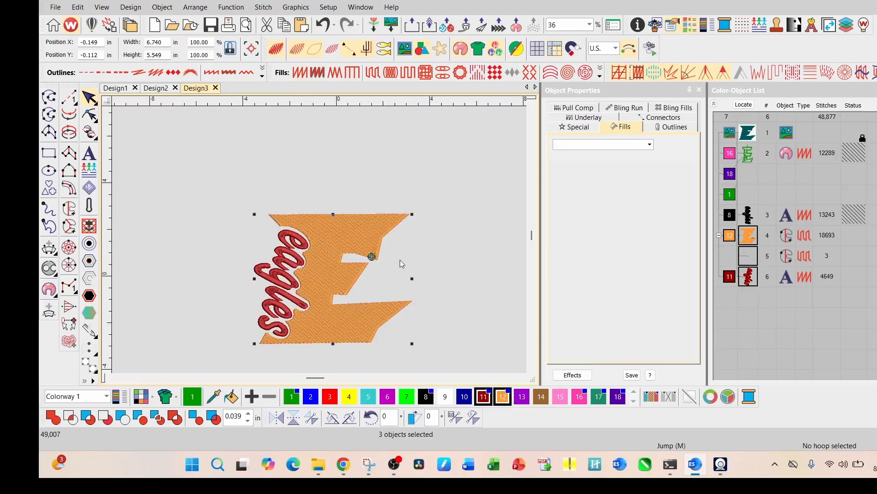
pyautogui.click(788, 277)
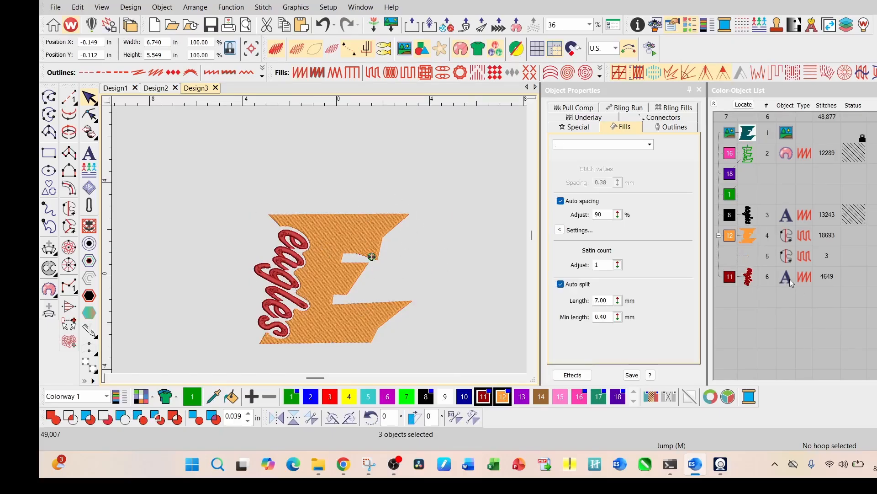
pyautogui.click(748, 255)
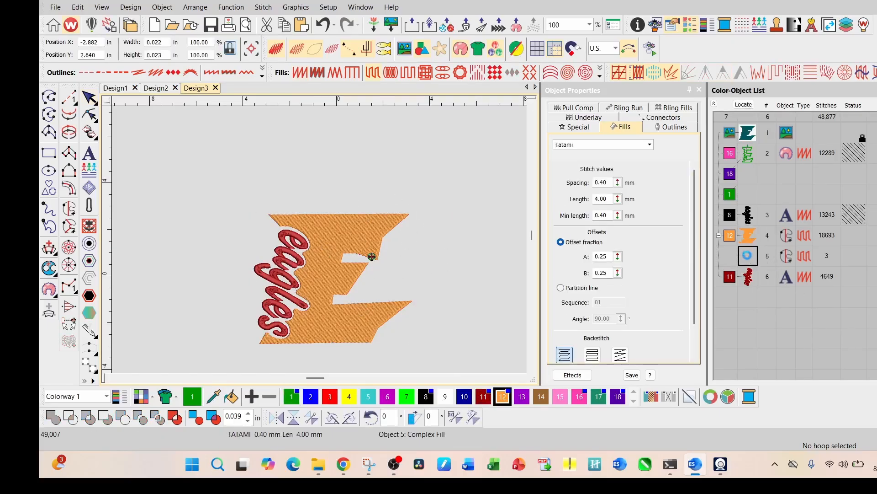
pyautogui.press('Delete')
# - Create one Satin Column C offset around the orange E and red lettering together, with a spacing of 0.200 in
pyautogui.keyDown('ctrl'); pyautogui.click(755, 263); pyautogui.keyUp('ctrl')
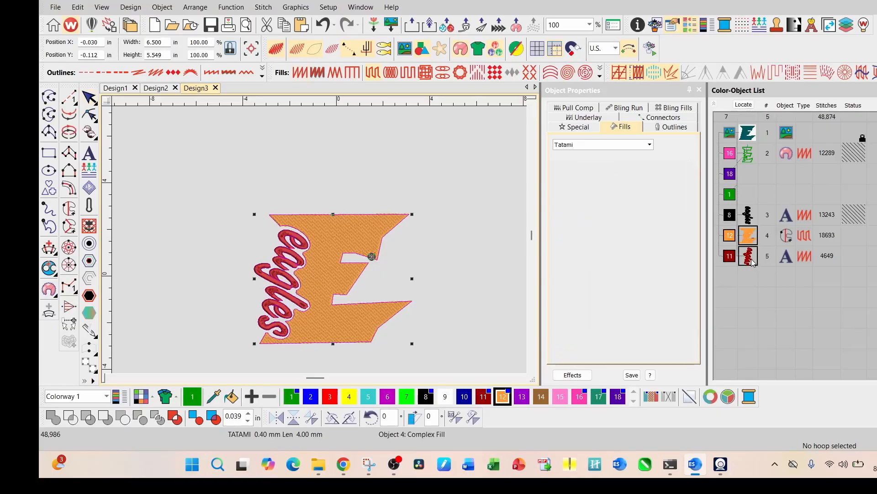
pyautogui.click(89, 244)
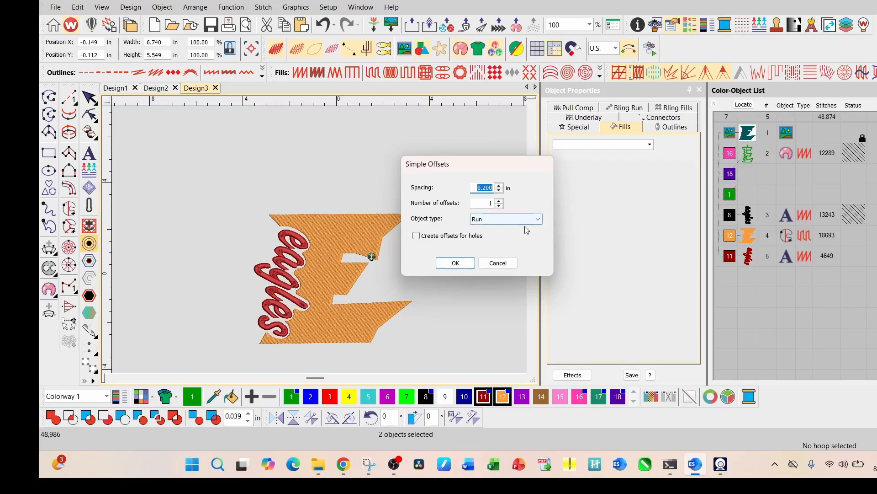
pyautogui.click(537, 220)
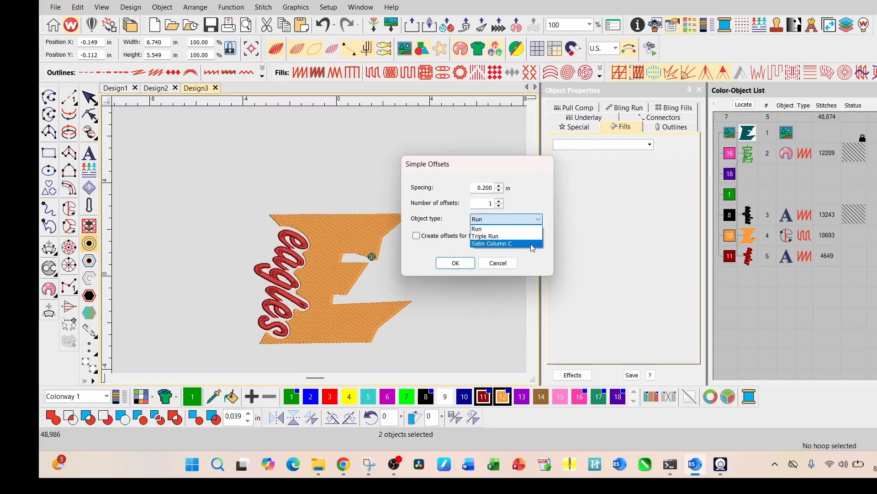
pyautogui.click(531, 243)
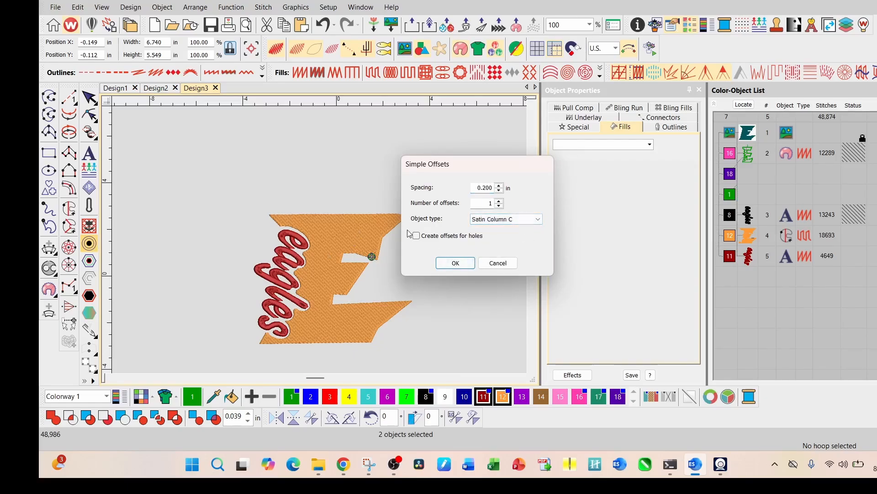
pyautogui.click(451, 265)
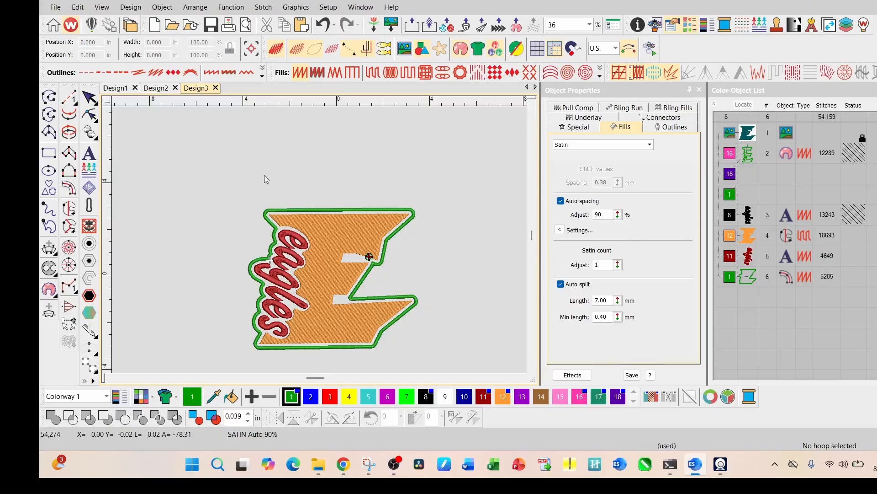
# - Group the orange E, the red lettering and the green satin border
pyautogui.moveTo(224, 177); pyautogui.dragTo(456, 297)
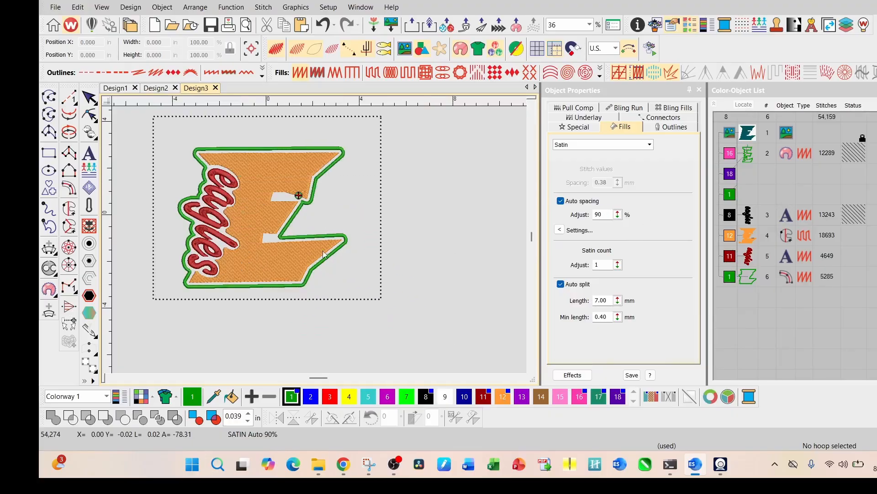
pyautogui.click(370, 220)
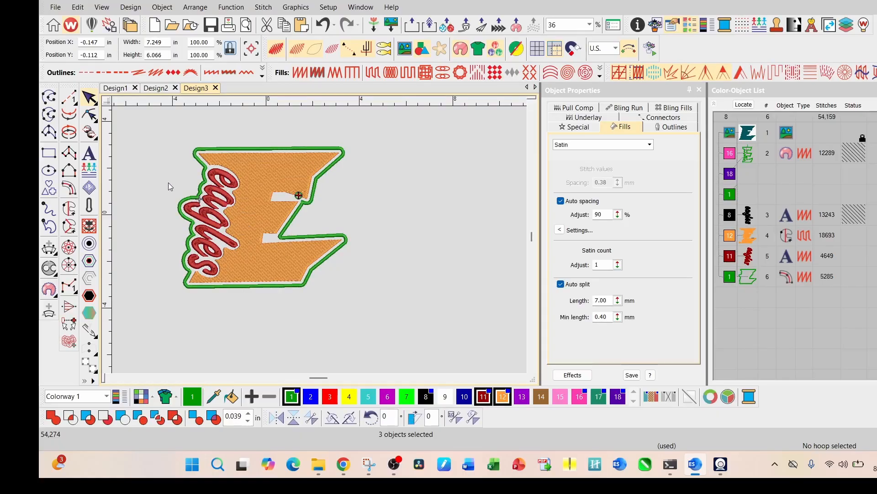
pyautogui.scroll(-2, 168, 182)
pyautogui.scroll(-1, 499, 280)
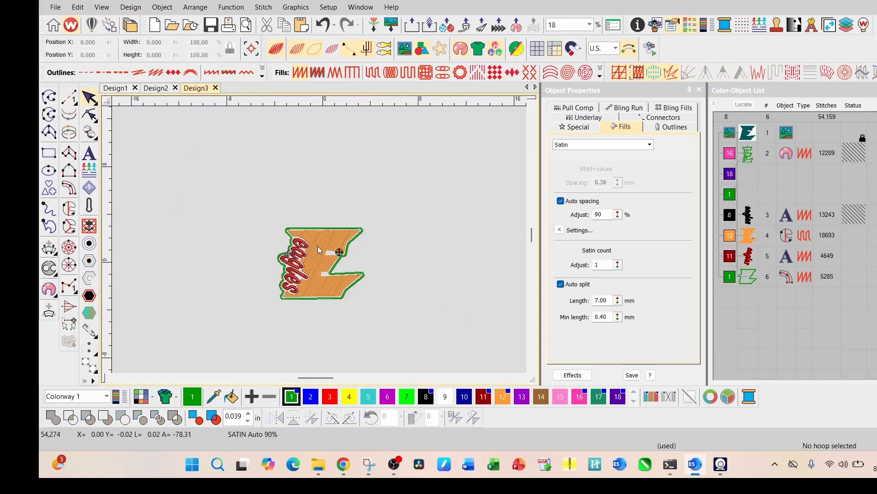
pyautogui.moveTo(377, 317); pyautogui.dragTo(398, 337)
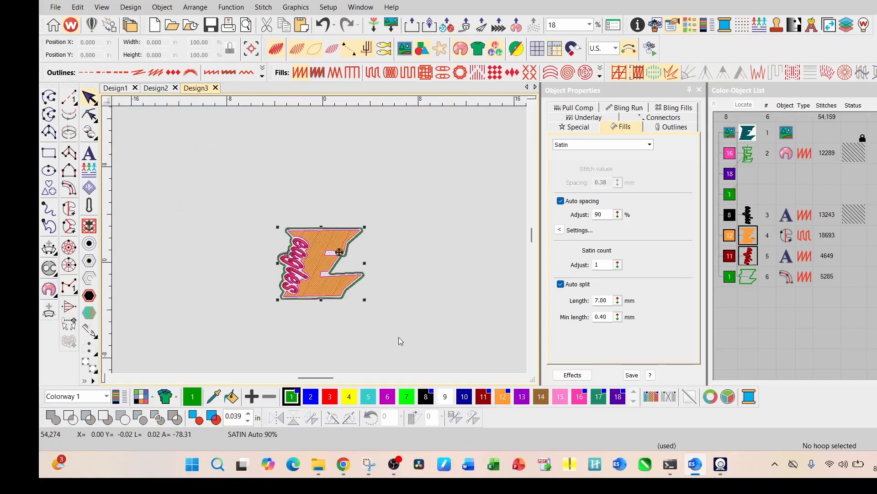
pyautogui.hotkey('ctrl', 'g')
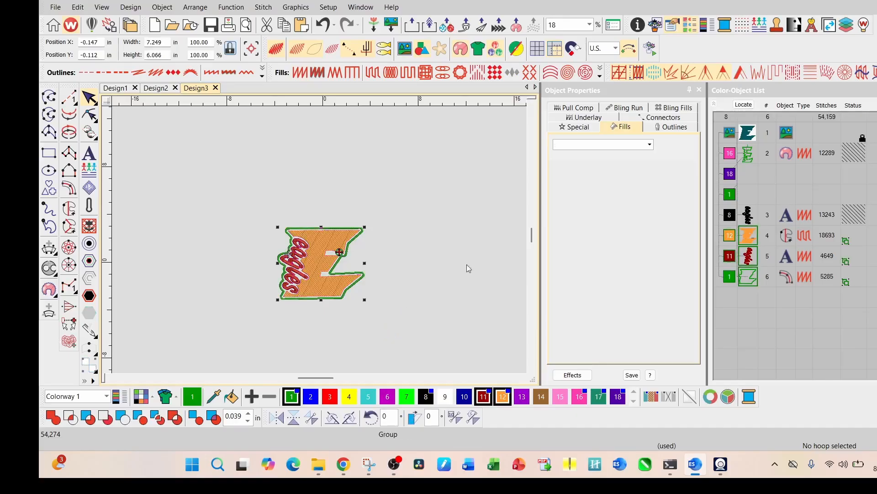
# - Move the grouped E design up and to the right, to about X 8.711 in, Y 7.812 in
pyautogui.rightClick(748, 241)
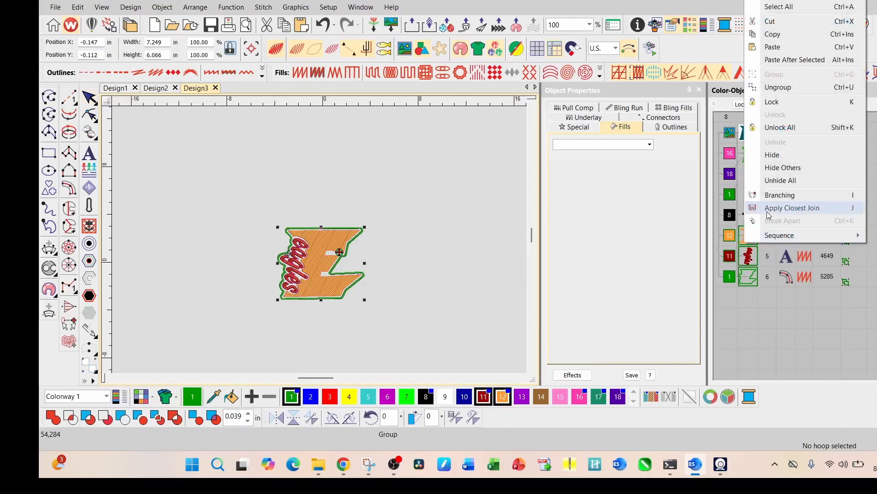
pyautogui.click(316, 247)
pyautogui.moveTo(315, 249); pyautogui.dragTo(420, 153)
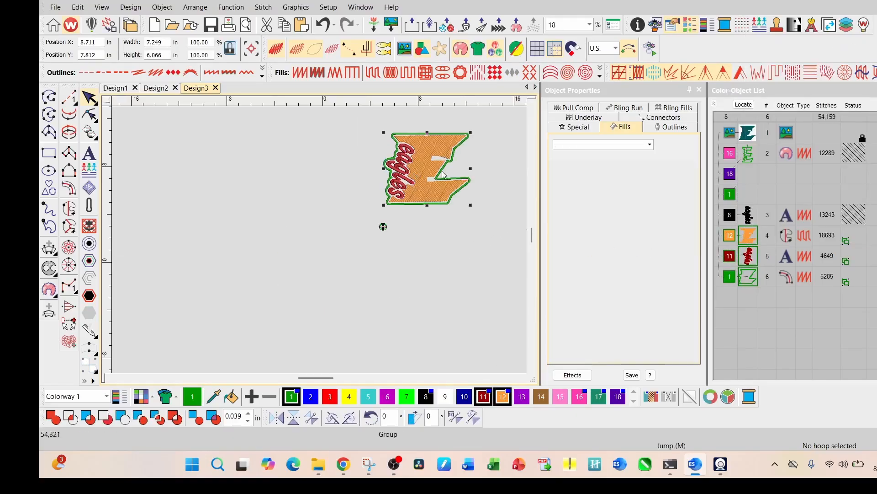
pyautogui.click(479, 226)
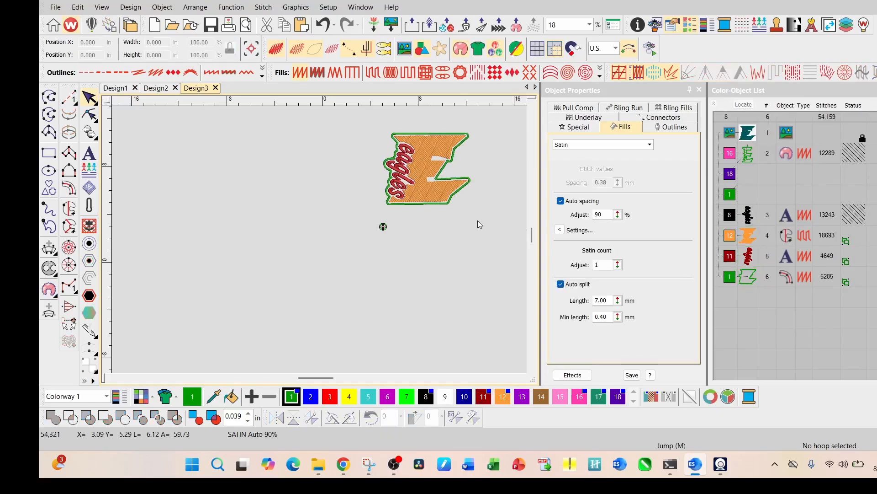
# - Ungroup the E design and try converting the orange Tatami E to an appliqué
pyautogui.click(427, 153)
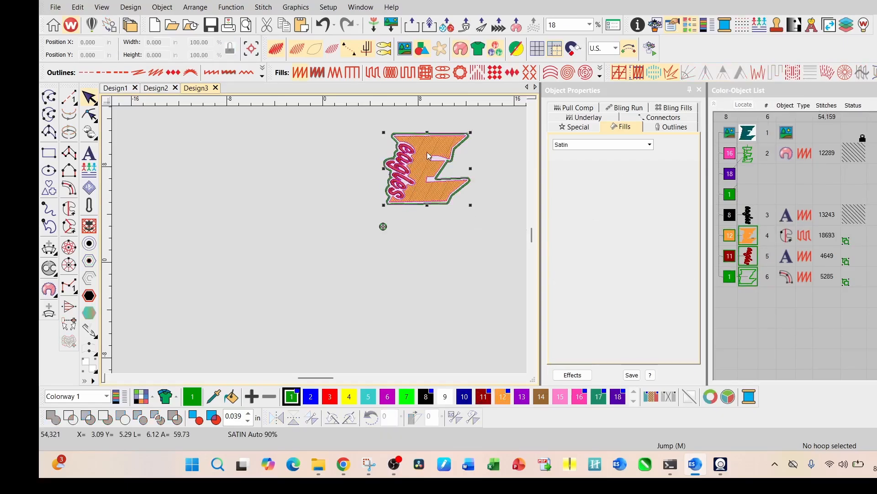
pyautogui.click(223, 179)
pyautogui.click(441, 167)
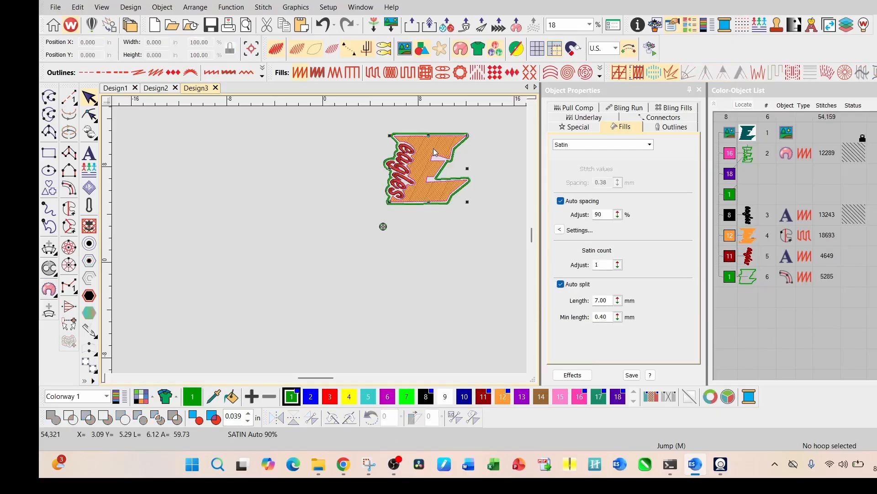
pyautogui.click(48, 288)
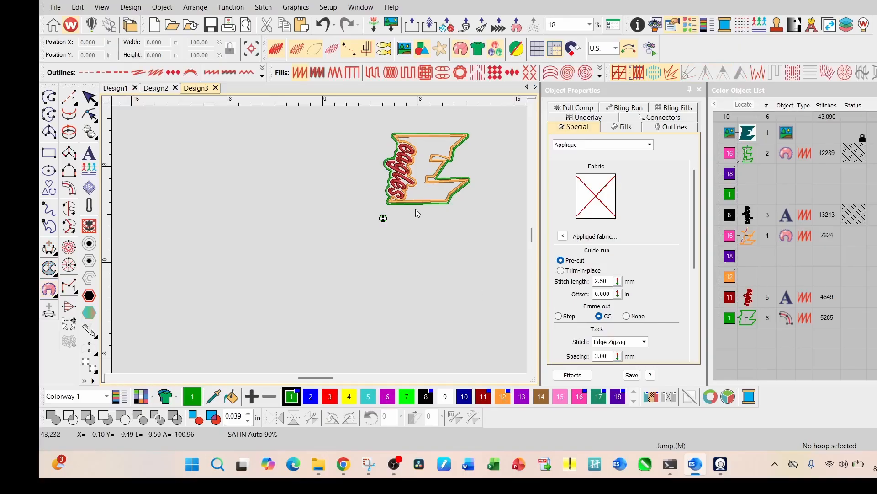
pyautogui.hotkey('ctrl', 'z')
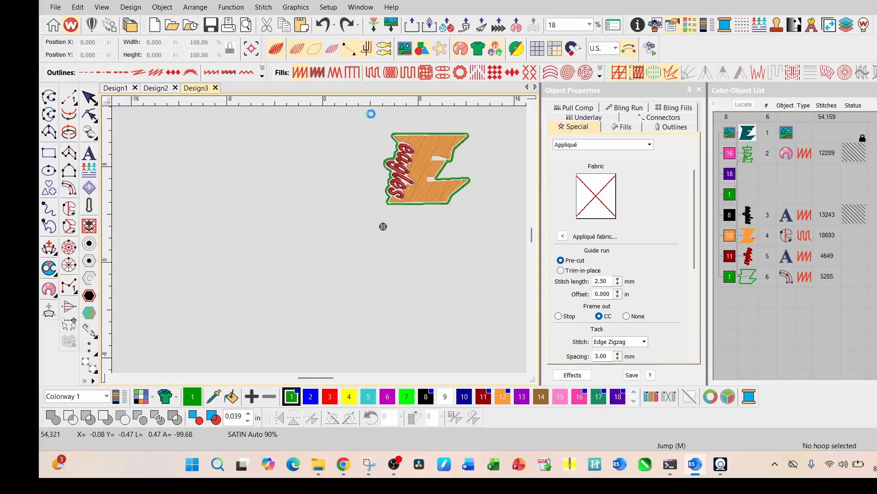
# - Regroup the orange E, red lettering and green border, and hide the group
pyautogui.hotkey('ctrl', 'a')
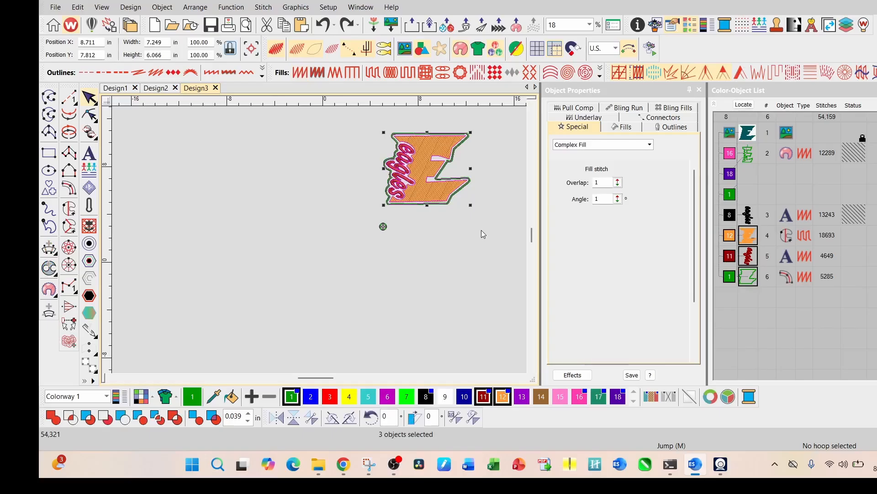
pyautogui.hotkey('ctrl', 'g')
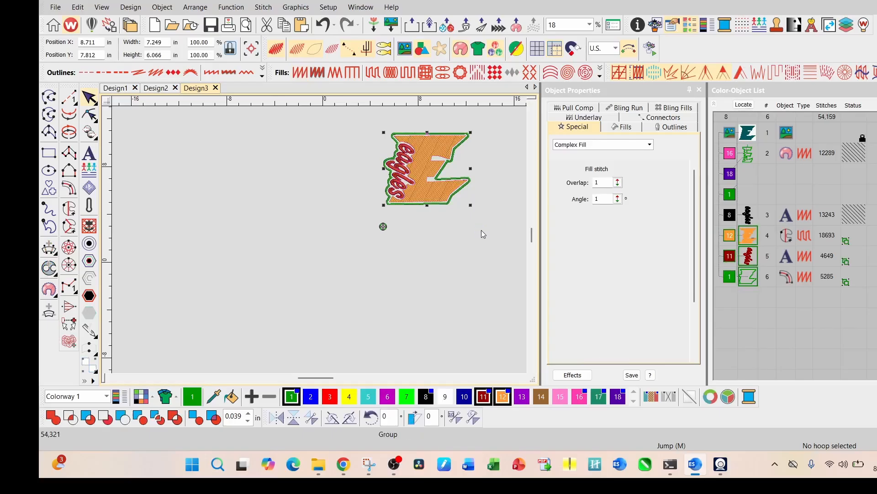
pyautogui.rightClick(750, 244)
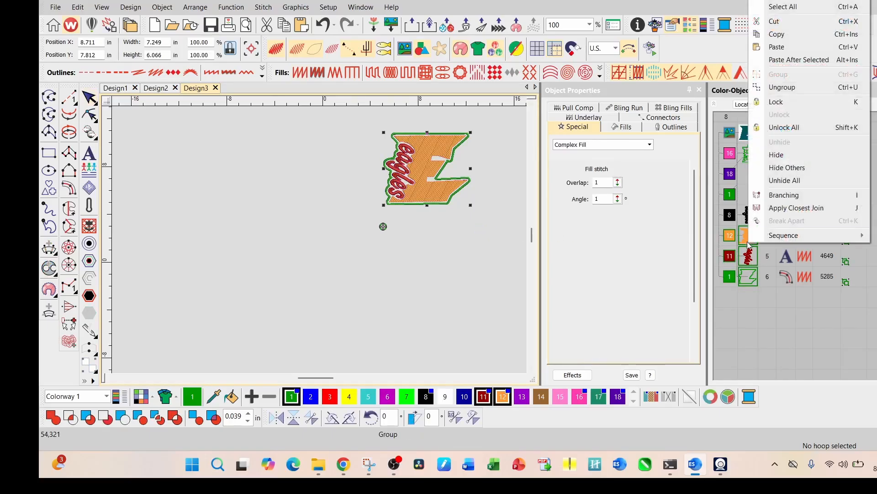
pyautogui.click(786, 158)
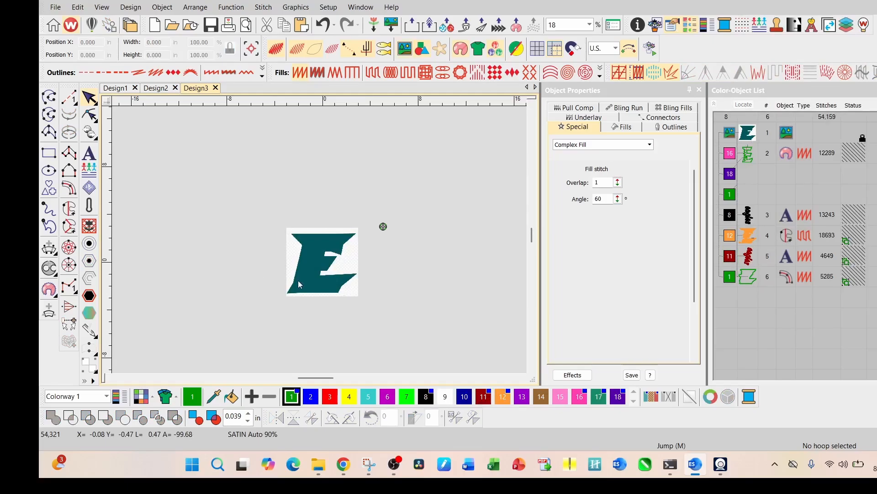
# - Hide the teal E background picture to leave the design area empty
pyautogui.scroll(5, 318, 241)
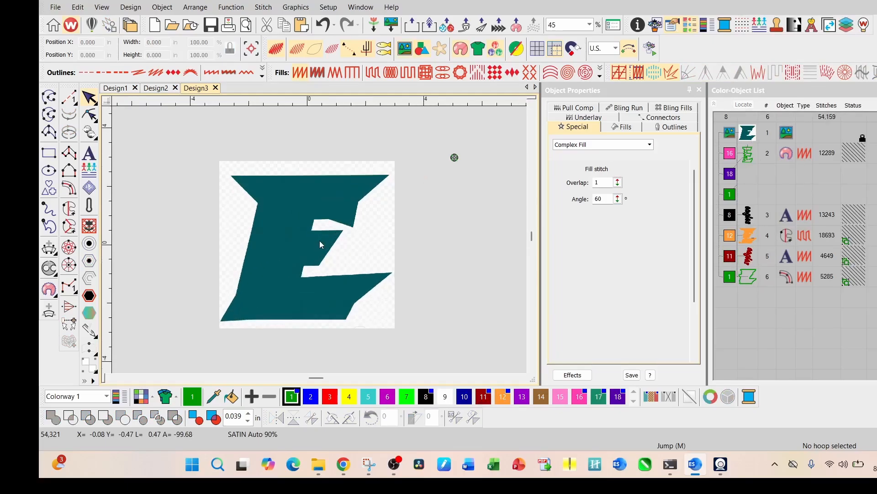
pyautogui.scroll(1, 319, 241)
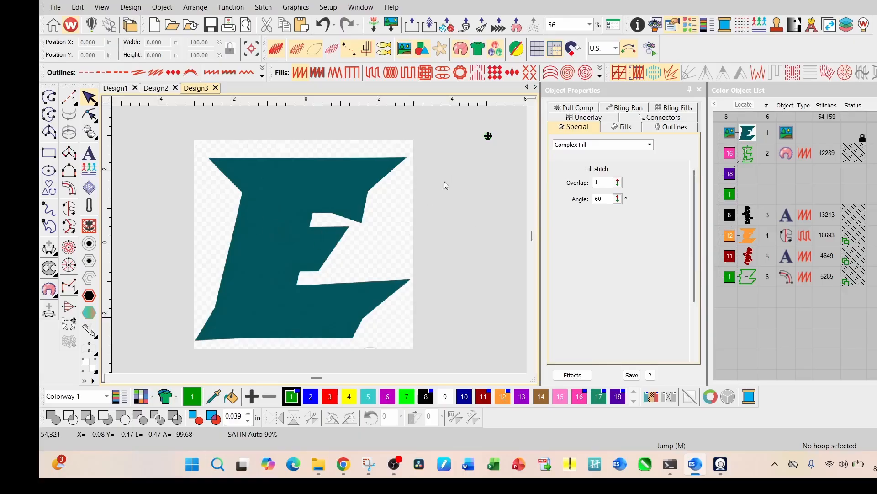
pyautogui.press('d')
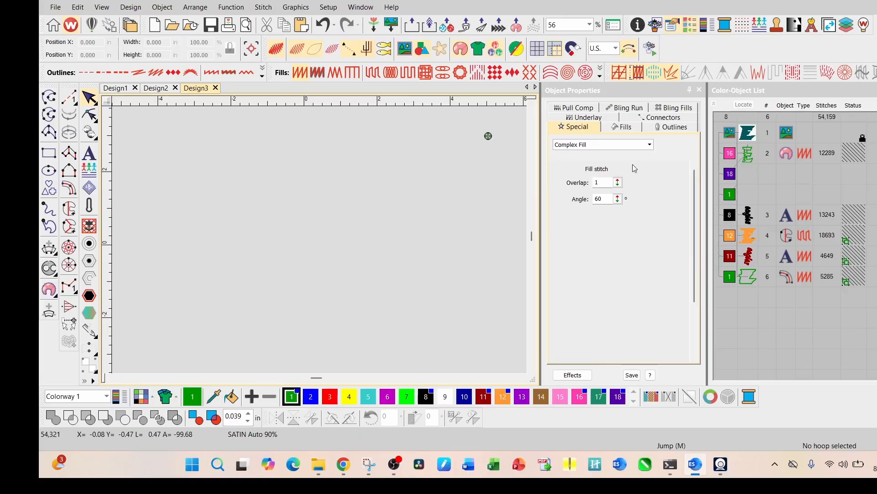
# - Create the lettering "E" in the Albert font and place it near the center of the design area
pyautogui.click(89, 152)
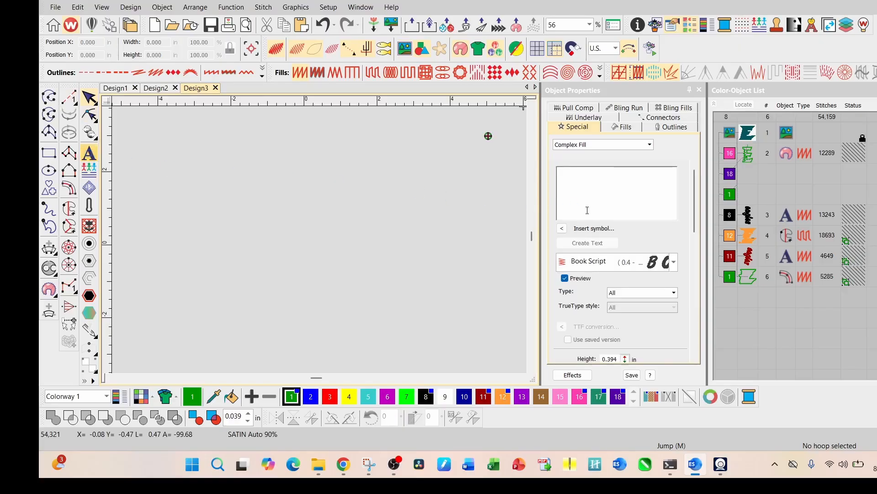
pyautogui.write('E')
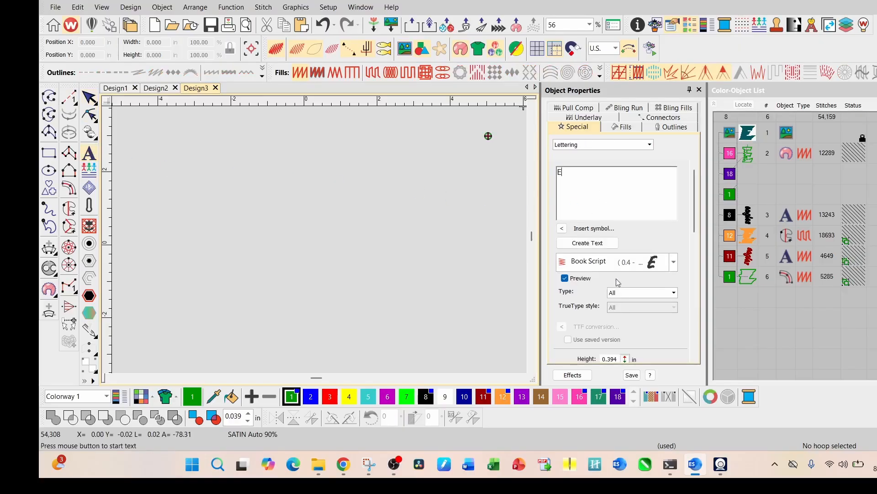
pyautogui.click(673, 268)
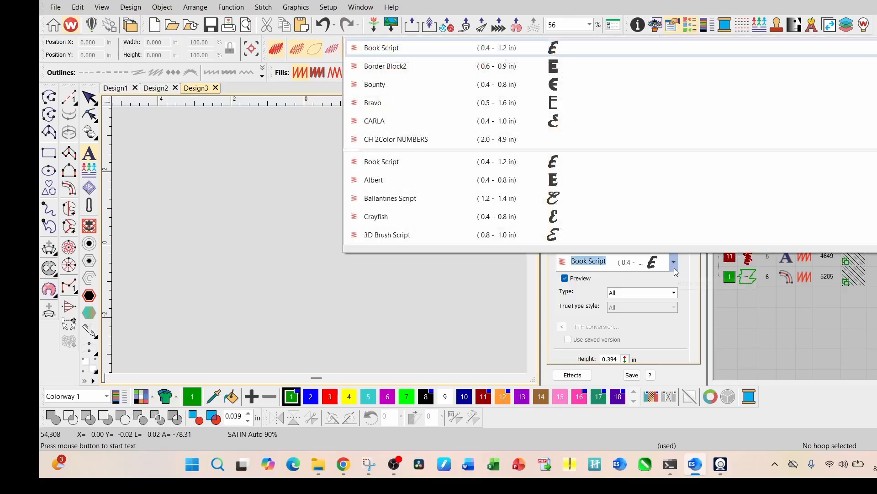
pyautogui.click(562, 180)
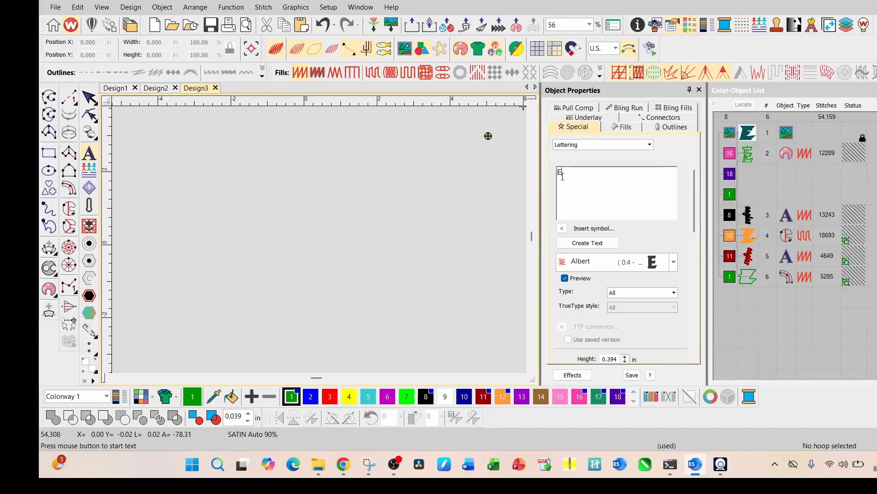
pyautogui.click(604, 244)
pyautogui.click(308, 240)
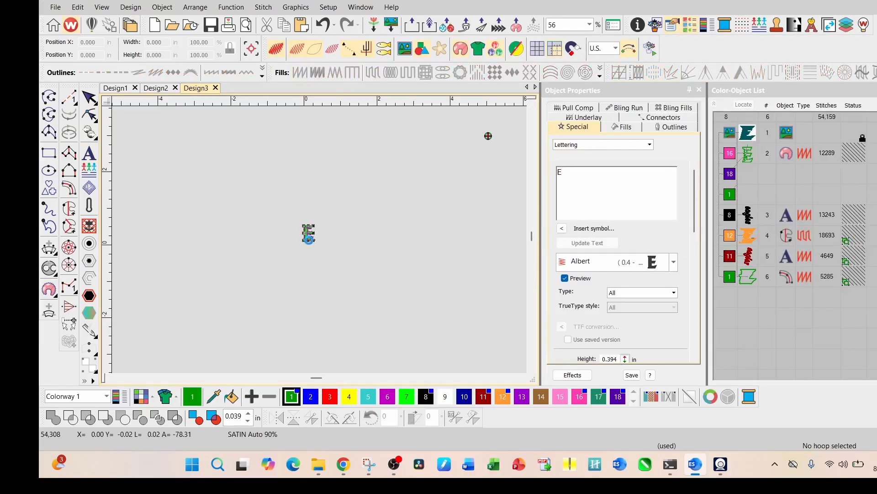
# - Resize the lettering E proportionally to a width of 6.5 in
pyautogui.doubleClick(161, 44)
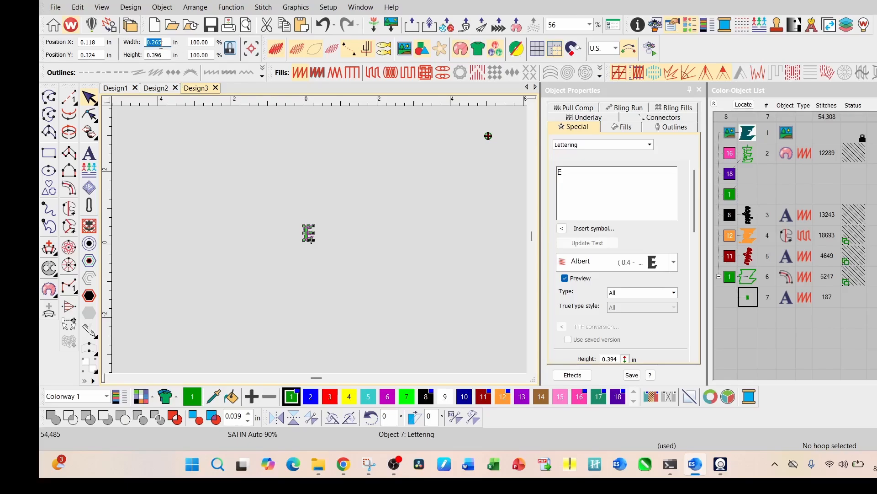
pyautogui.write('6.5')
pyautogui.press('Return')
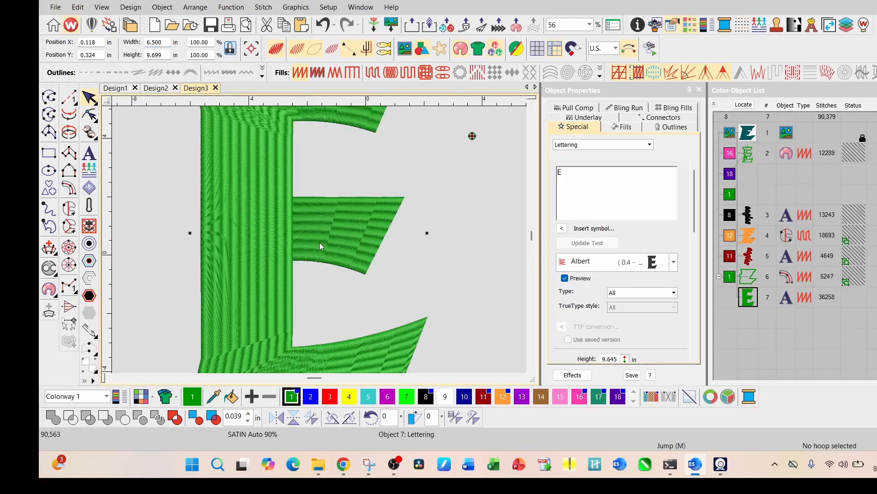
pyautogui.scroll(-2, 320, 241)
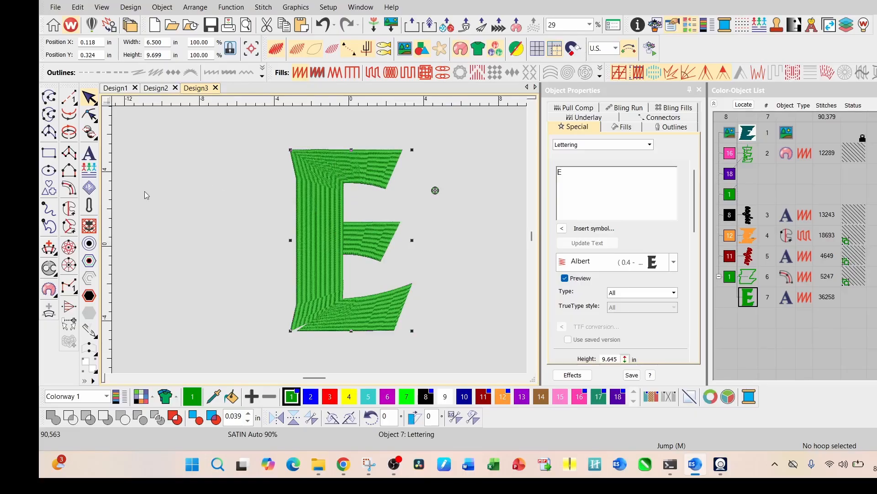
# - Create one run-type offset outline of the green lettering E with a spacing of 0 in
pyautogui.click(89, 243)
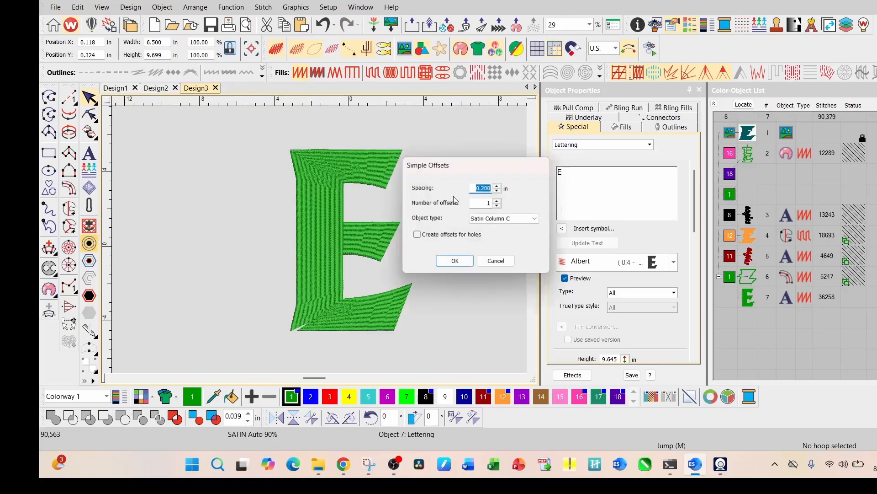
pyautogui.click(486, 190)
pyautogui.press('BackSpace')
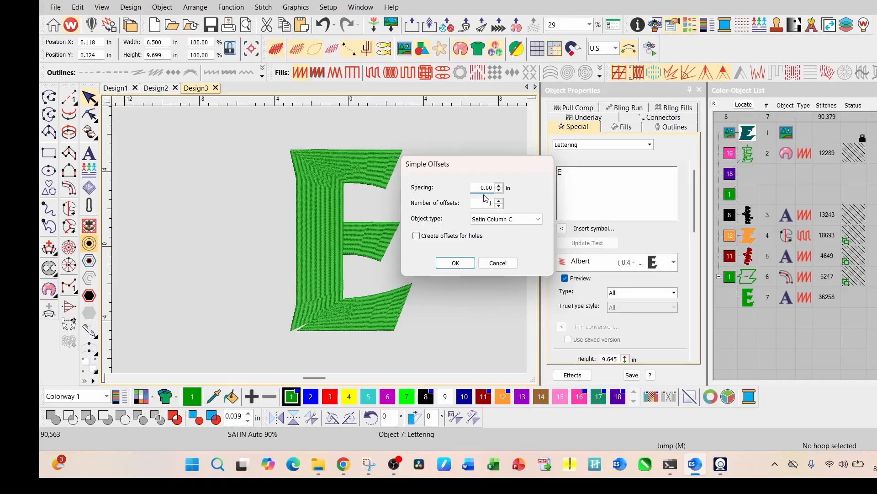
pyautogui.write('0')
pyautogui.click(523, 220)
pyautogui.click(502, 233)
pyautogui.click(453, 263)
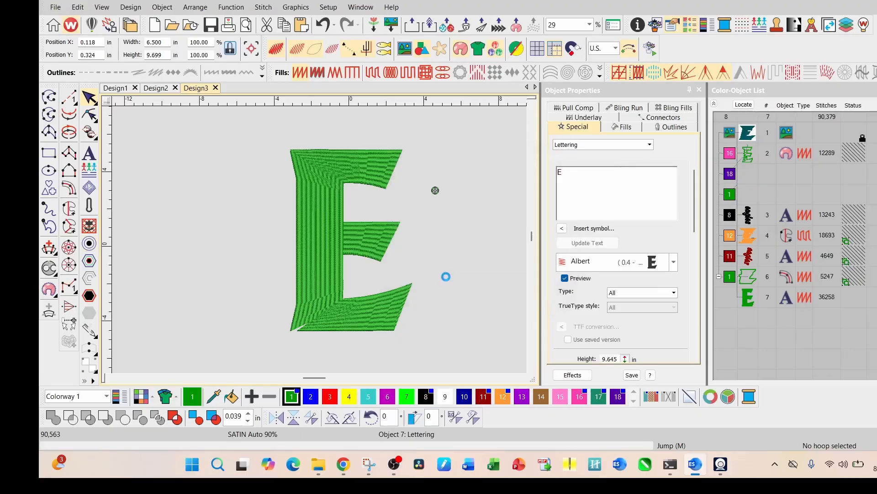
# - Delete the green lettering E, keeping its offset outline, and recolor that run outline to purple color 13
pyautogui.click(749, 298)
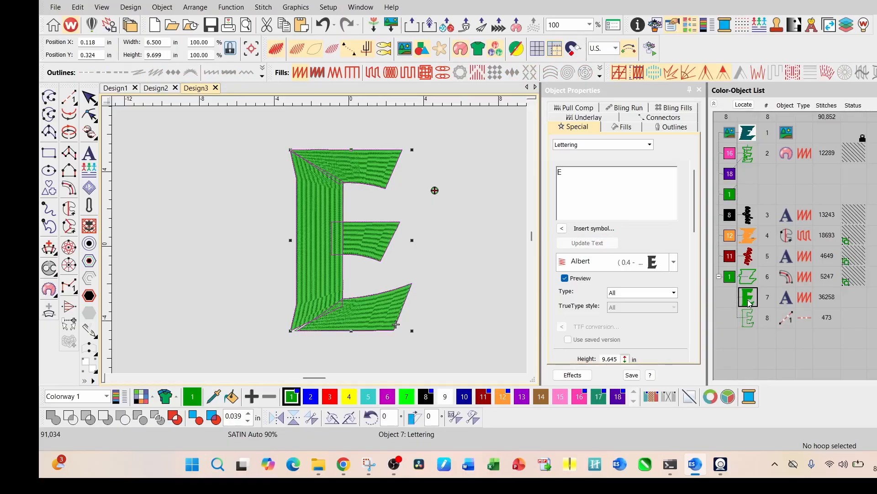
pyautogui.press('Delete')
pyautogui.click(748, 297)
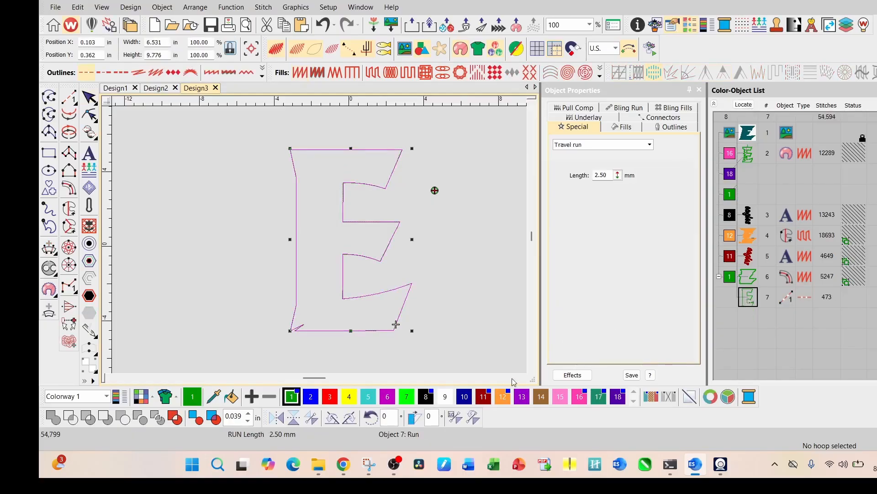
pyautogui.click(522, 397)
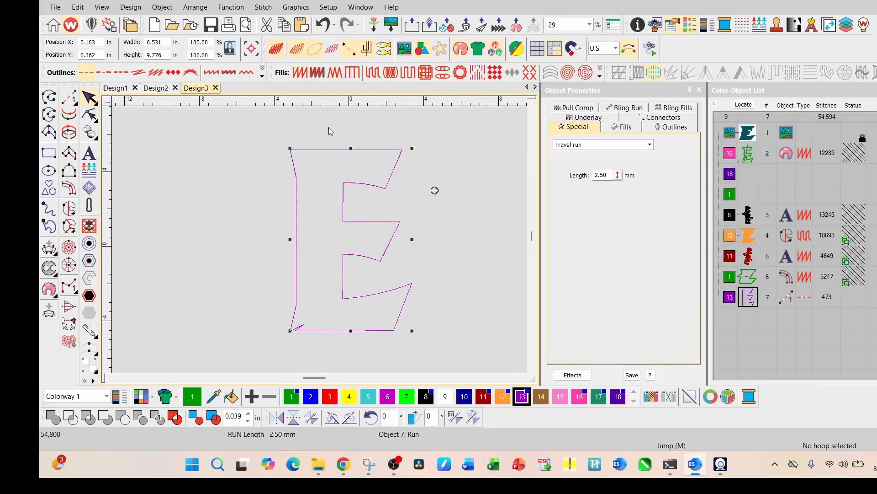
# - Remove the stray spike near the lower-left corner of the purple E outline by deleting its reshape point
pyautogui.click(372, 72)
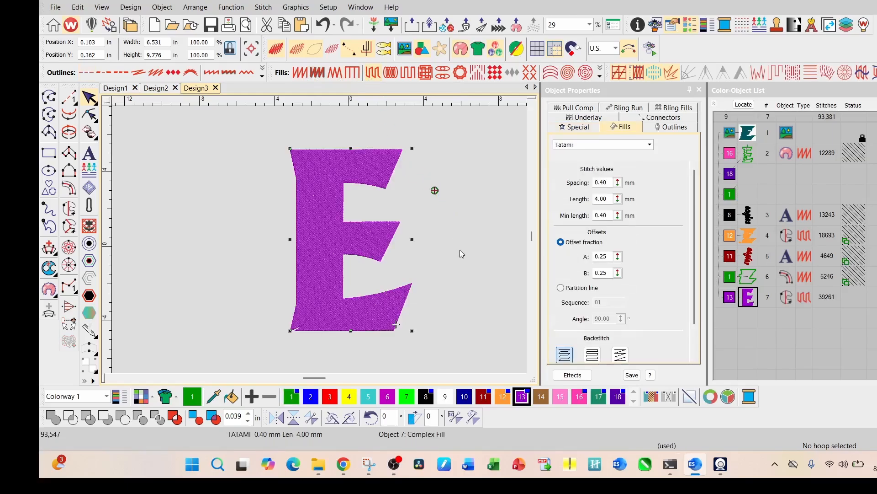
pyautogui.hotkey('ctrl', 'z')
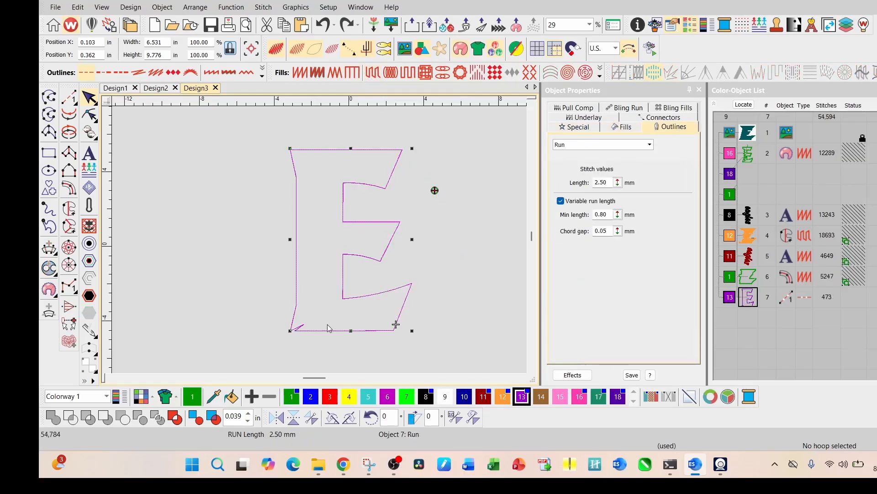
pyautogui.click(89, 114)
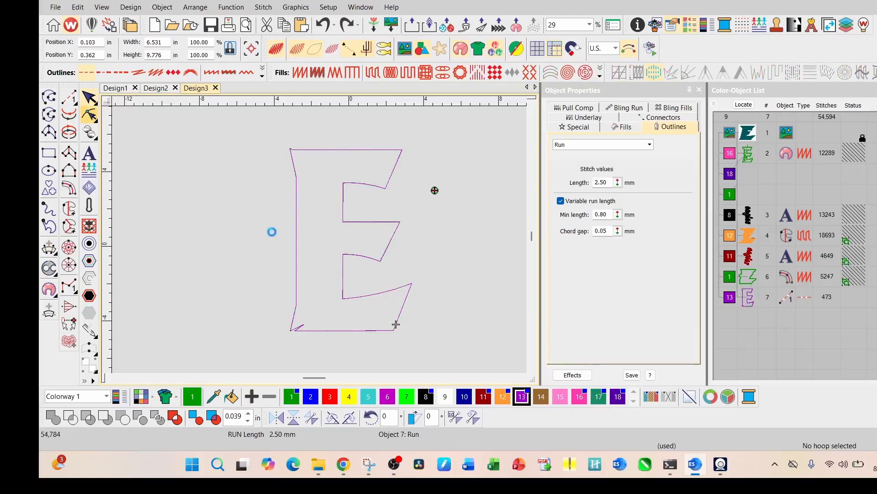
pyautogui.scroll(5, 313, 321)
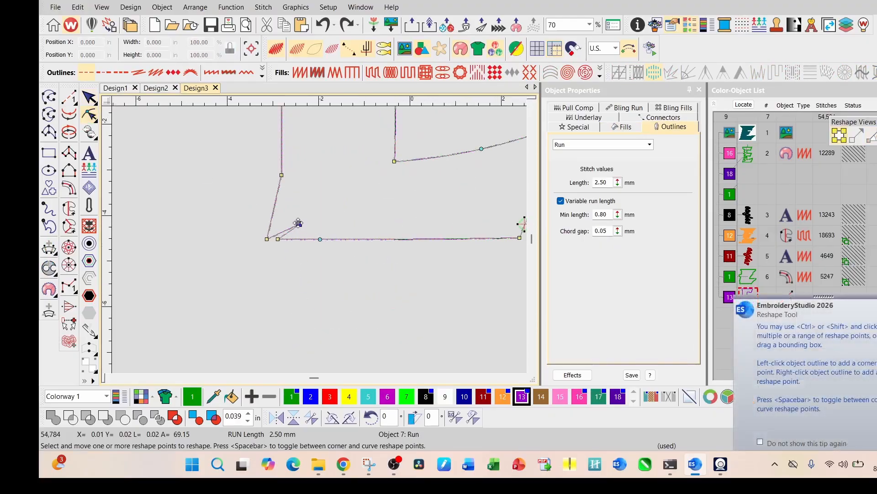
pyautogui.press('Delete')
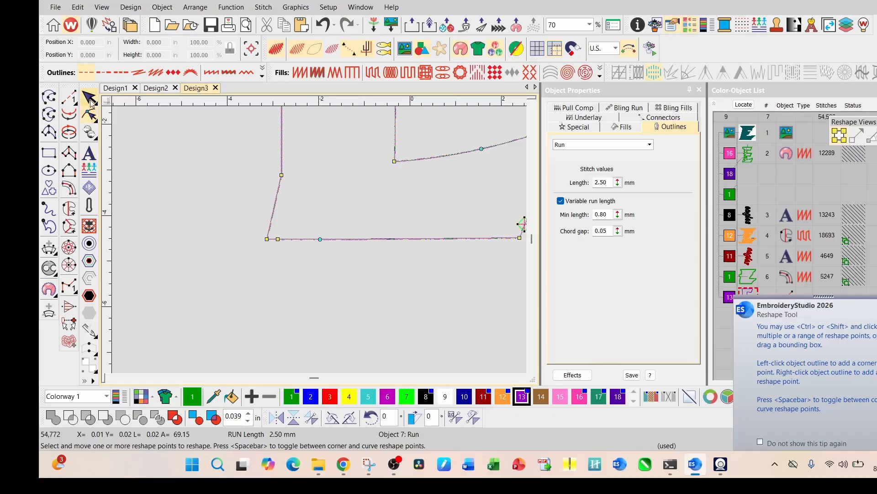
pyautogui.click(90, 101)
pyautogui.scroll(-5, 320, 241)
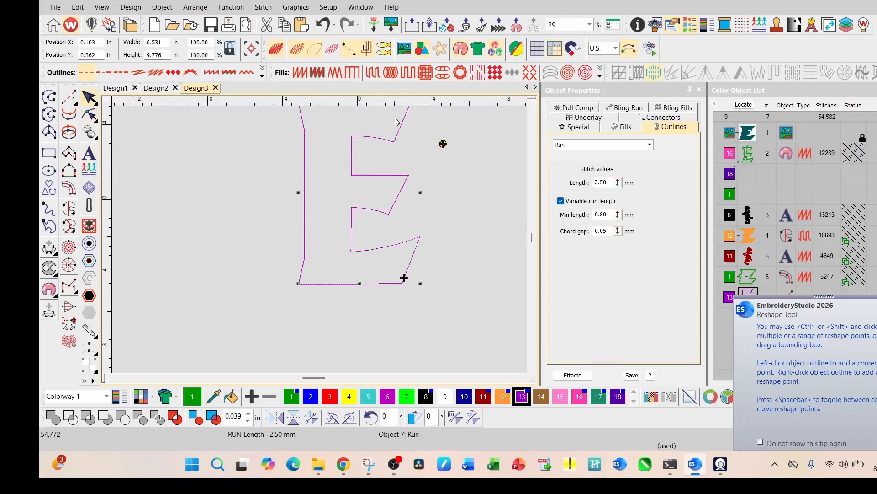
# - Convert the cleaned purple E outline into a Tatami fill
pyautogui.click(373, 73)
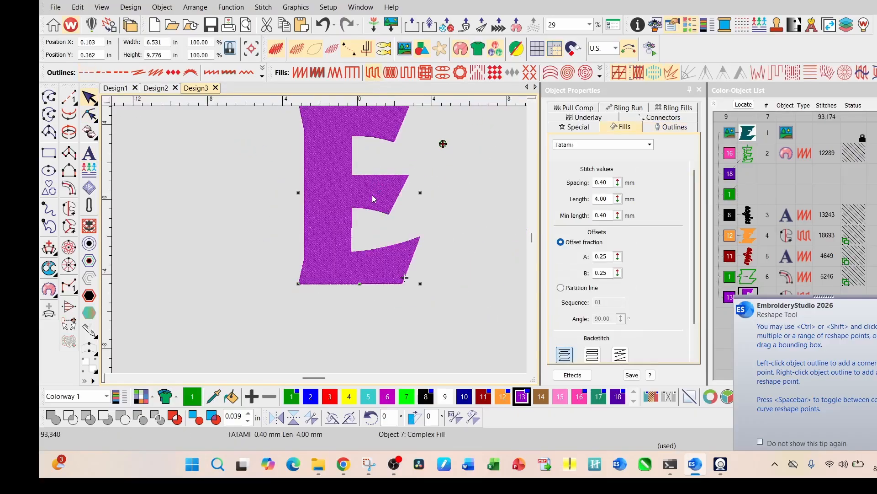
pyautogui.scroll(-1, 372, 198)
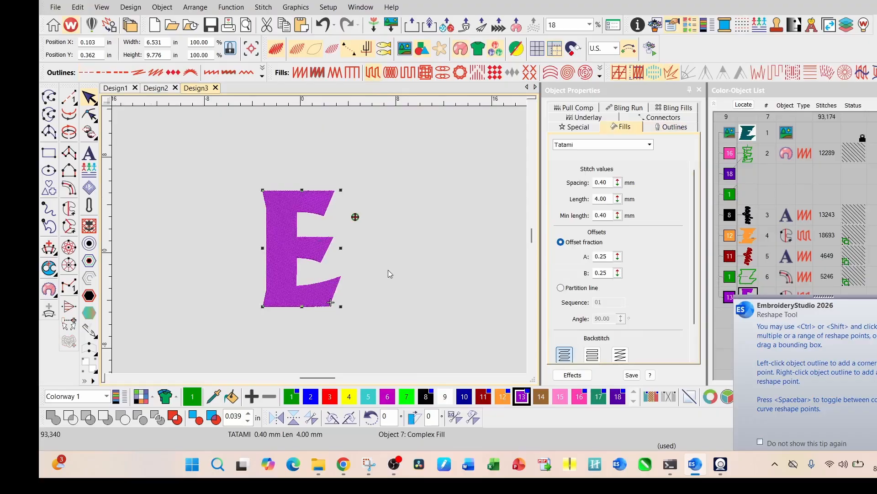
pyautogui.click(398, 276)
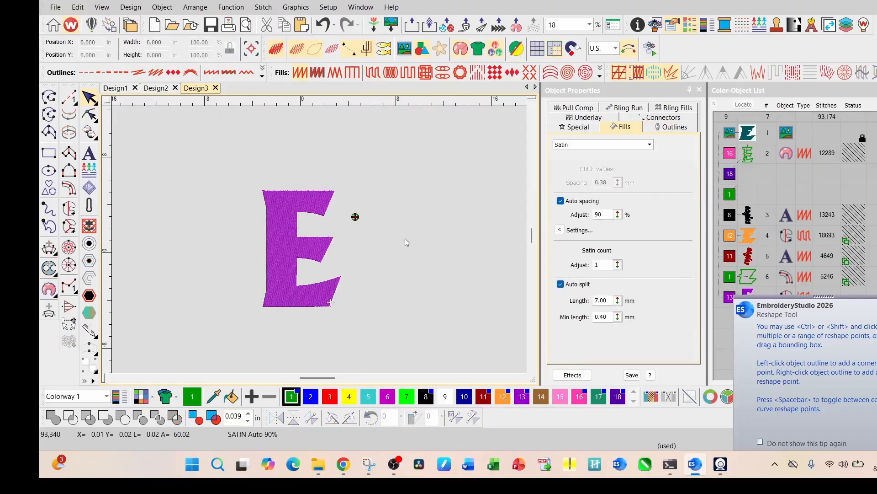
pyautogui.click(282, 239)
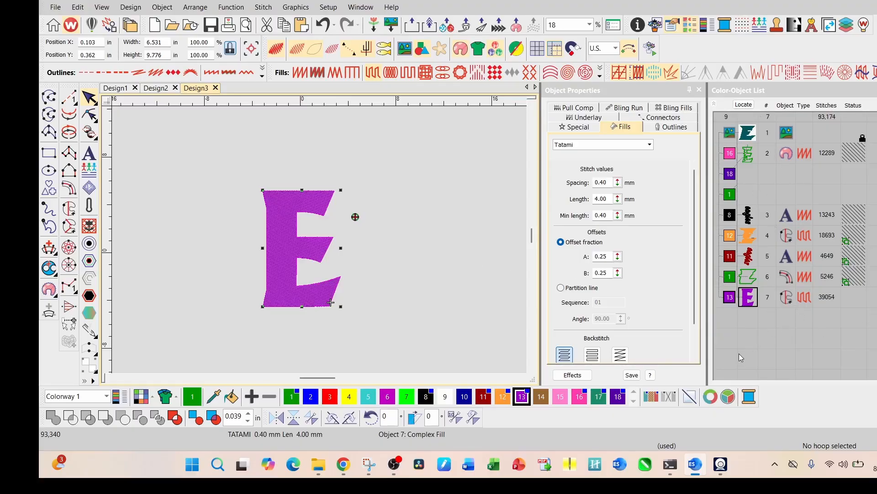
pyautogui.click(731, 343)
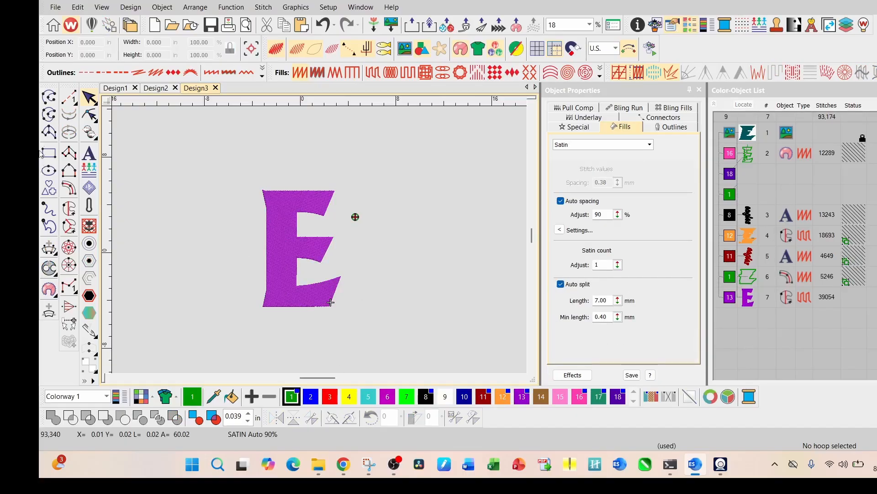
# - Create the lettering "eagles" in the Albert font on a Free Line Vertical baseline, placed to the right of the purple E
pyautogui.click(89, 153)
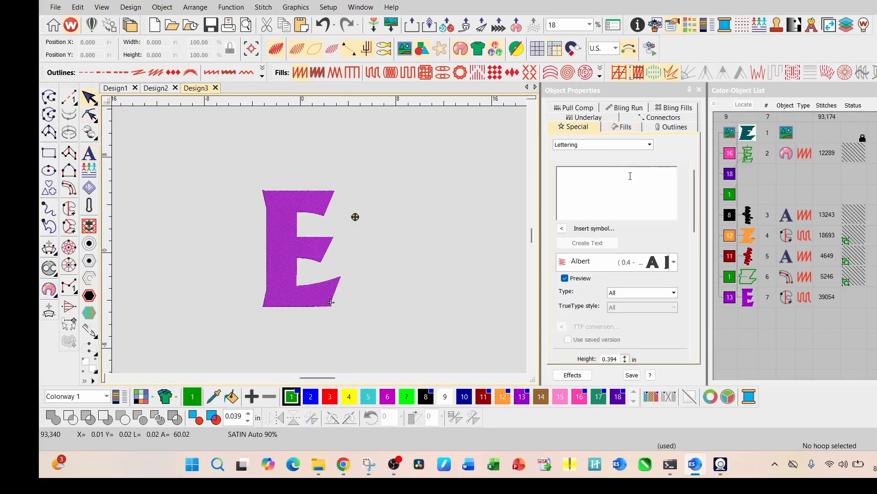
pyautogui.write('eagles')
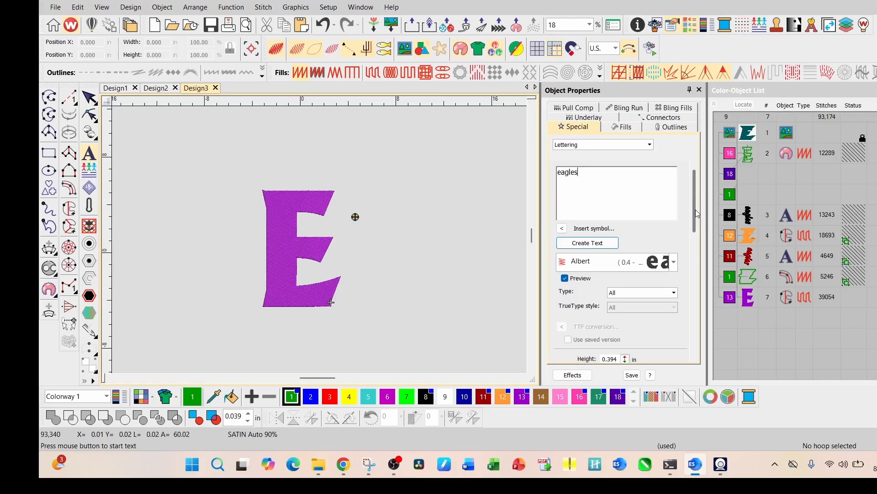
pyautogui.moveTo(696, 209); pyautogui.dragTo(704, 269)
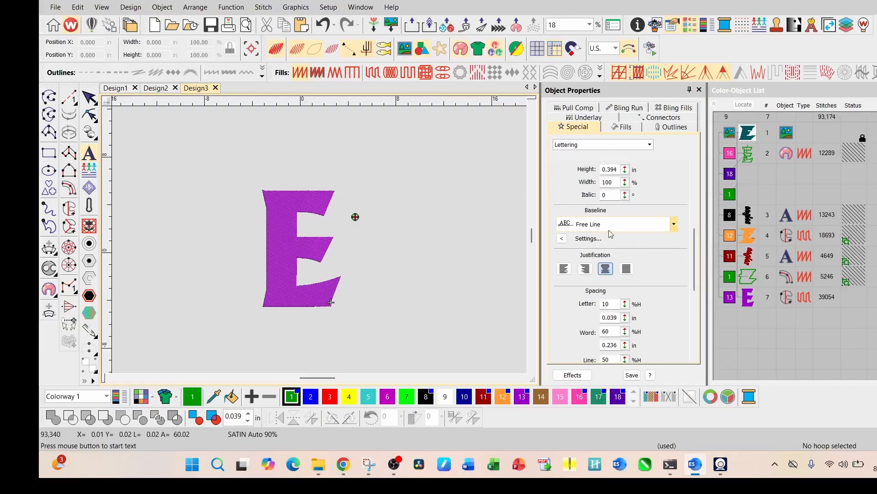
pyautogui.click(675, 224)
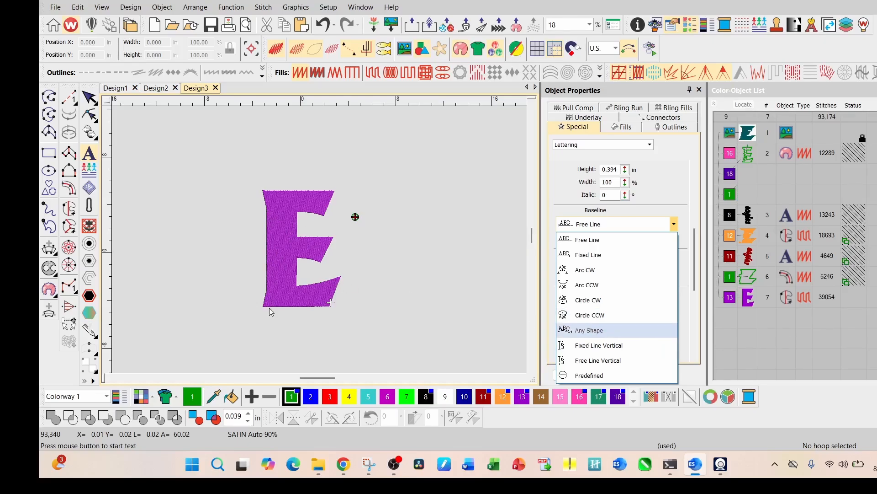
pyautogui.click(611, 362)
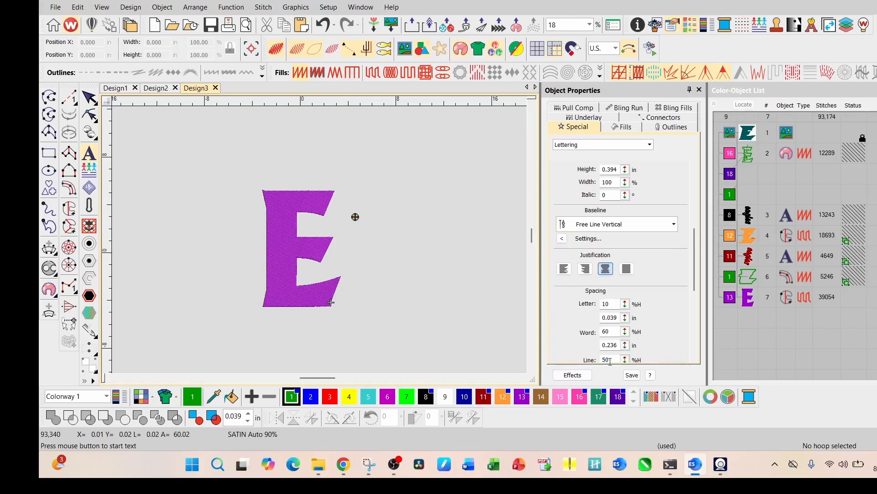
pyautogui.scroll(5, 696, 258)
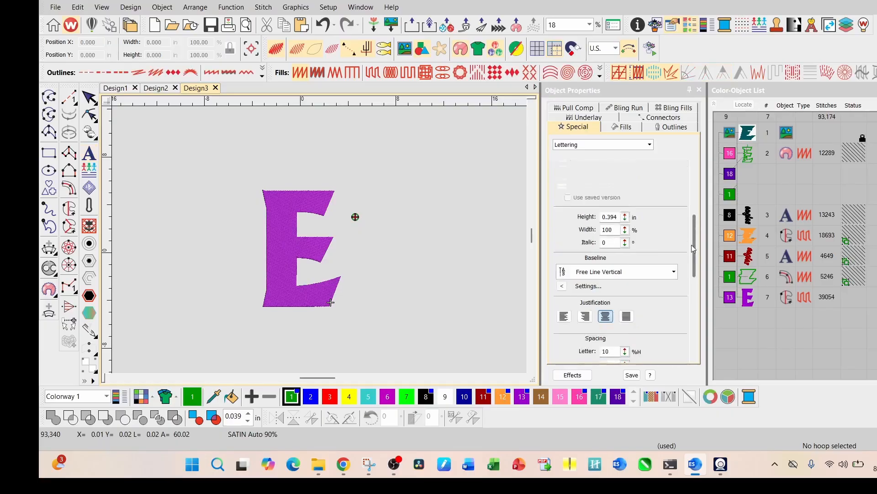
pyautogui.click(587, 243)
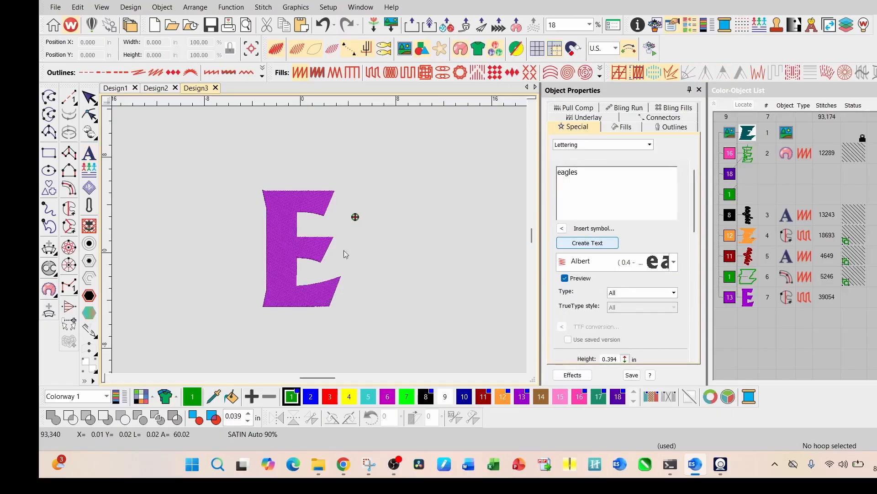
pyautogui.click(417, 253)
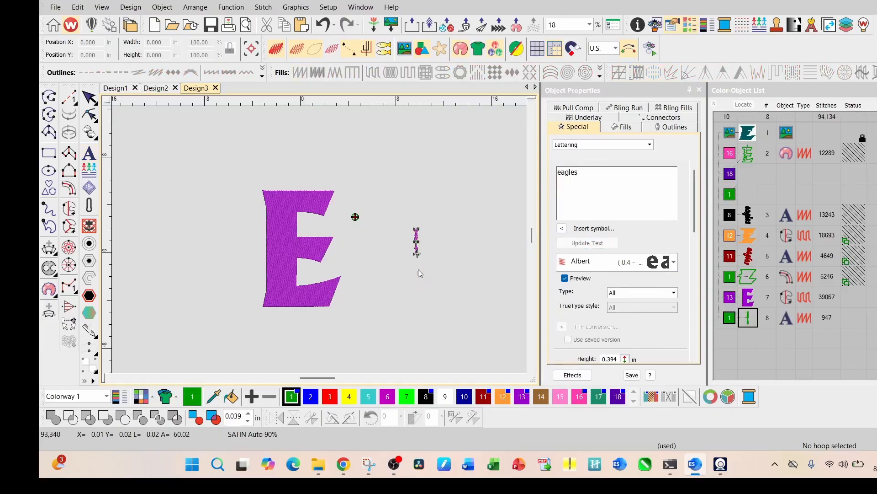
# - Enlarge the vertical "eagles" lettering proportionally to about 4.5 in tall
pyautogui.scroll(8, 416, 242)
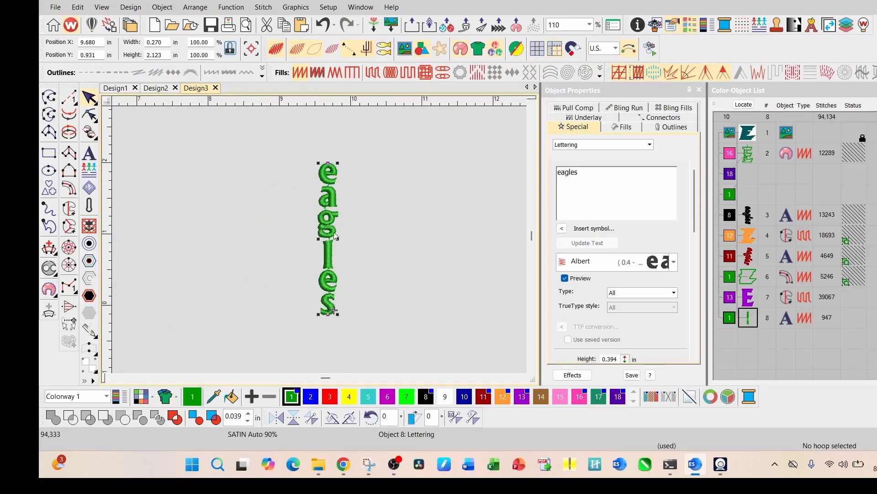
pyautogui.moveTo(338, 318); pyautogui.dragTo(391, 347)
pyautogui.scroll(-4, 319, 239)
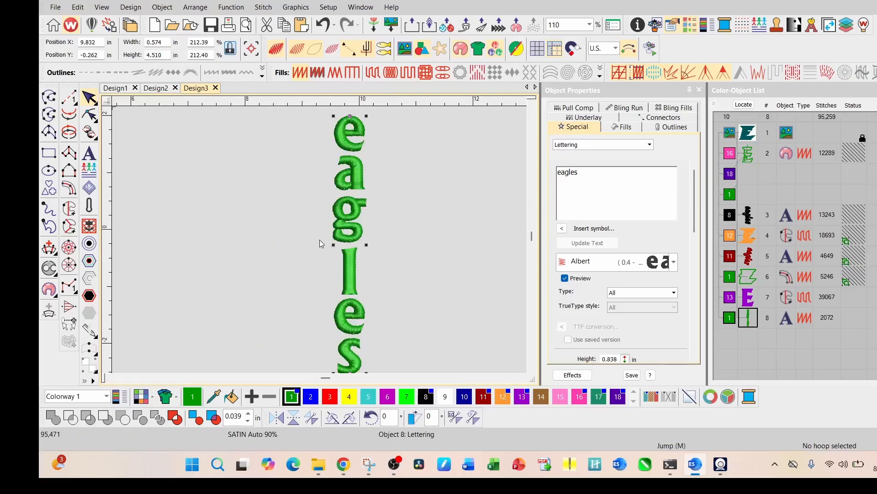
pyautogui.scroll(-4, 319, 239)
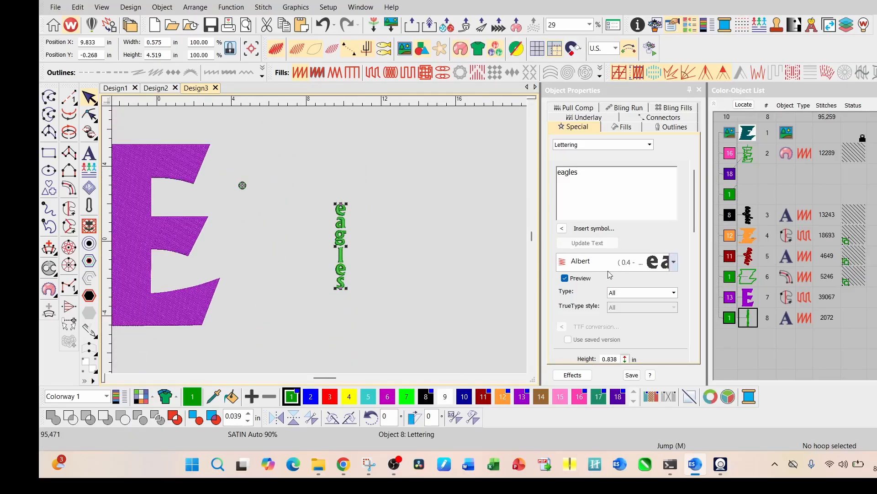
# - Change the vertical "eagles" lettering to the Book Script font and enlarge it proportionally to about 9.13 in tall
pyautogui.click(673, 266)
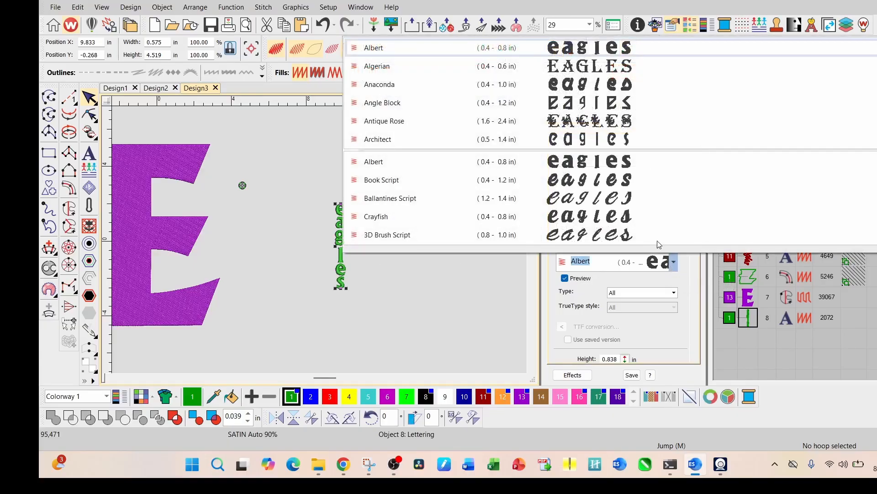
pyautogui.click(600, 183)
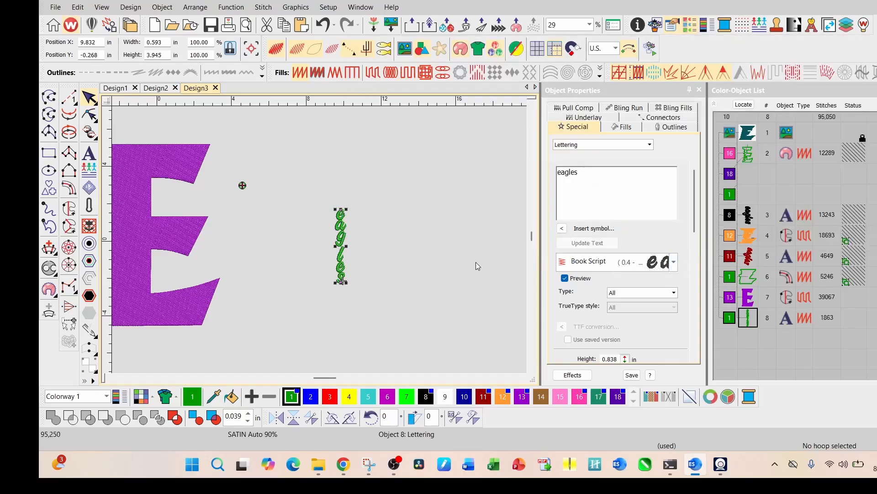
pyautogui.scroll(-2, 325, 256)
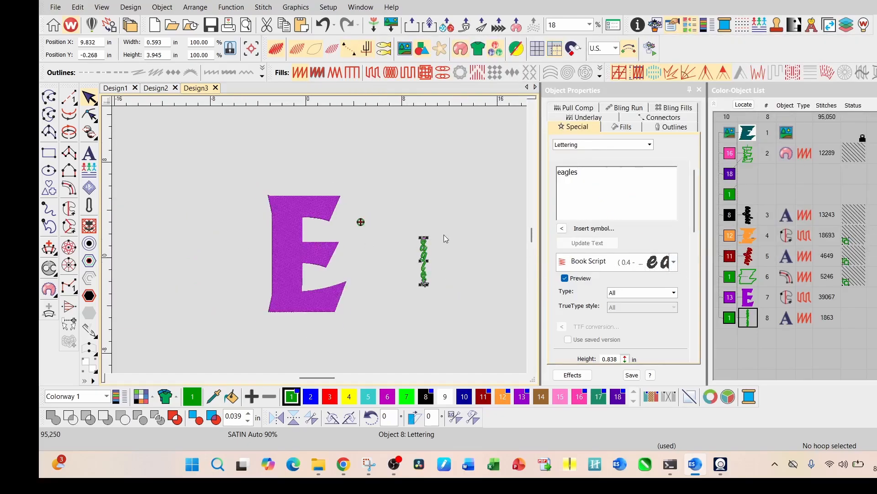
pyautogui.moveTo(429, 238); pyautogui.dragTo(489, 184)
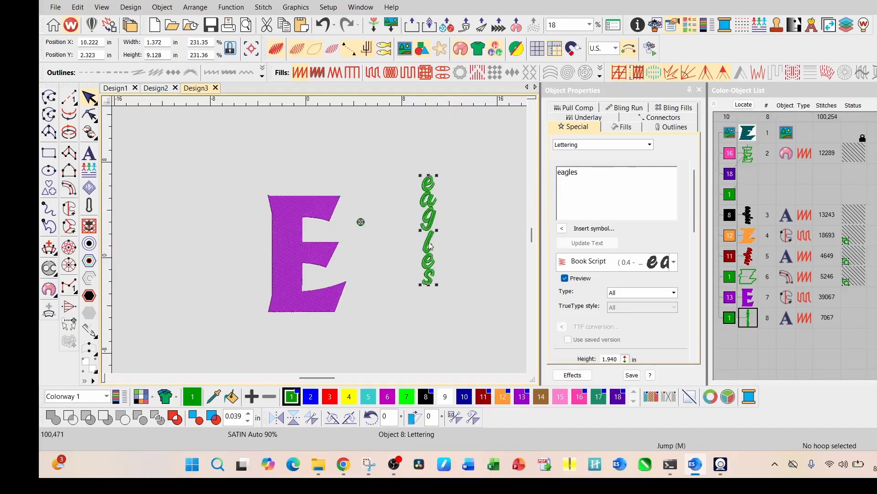
# - Move the "eagles" lettering onto the left edge of the purple E's stem and shorten it to about 7.06 in tall
pyautogui.moveTo(429, 245); pyautogui.dragTo(272, 277)
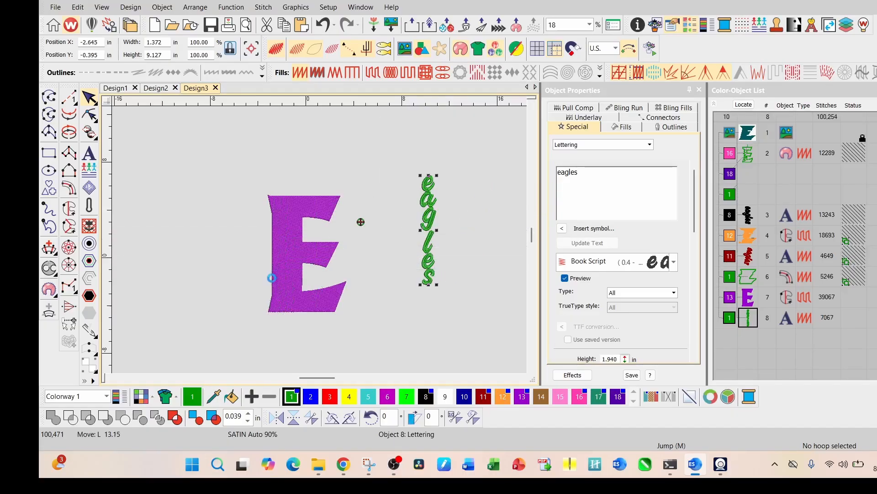
pyautogui.scroll(3, 320, 240)
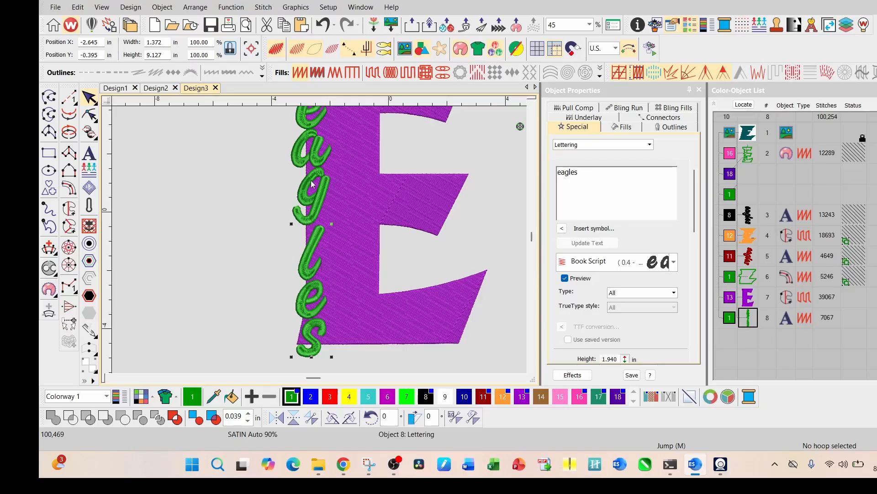
pyautogui.scroll(-2, 313, 184)
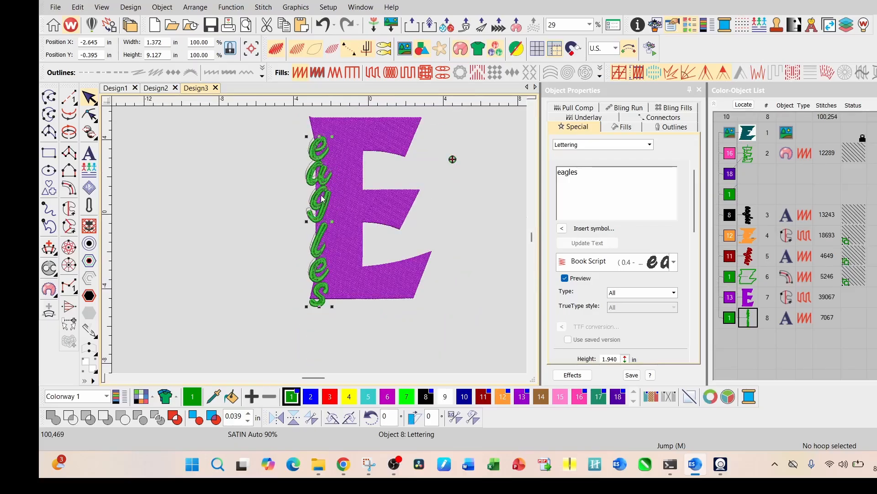
pyautogui.moveTo(323, 202); pyautogui.dragTo(321, 192)
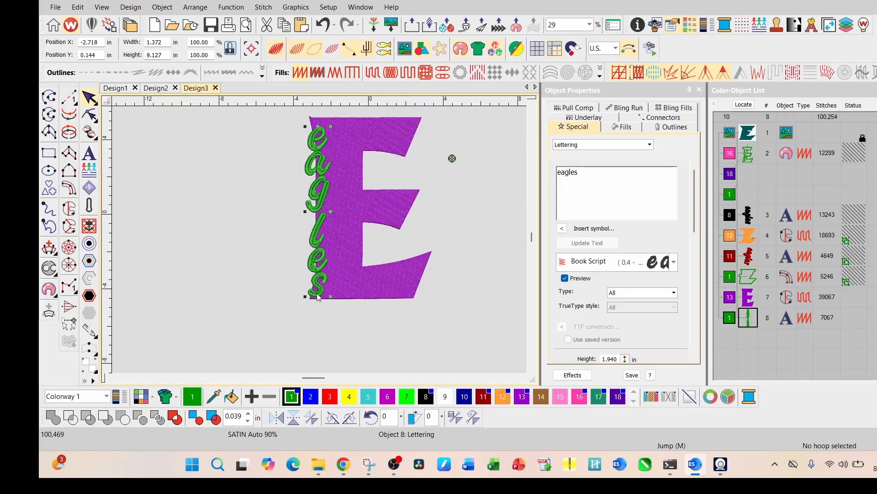
pyautogui.moveTo(318, 297); pyautogui.dragTo(319, 277)
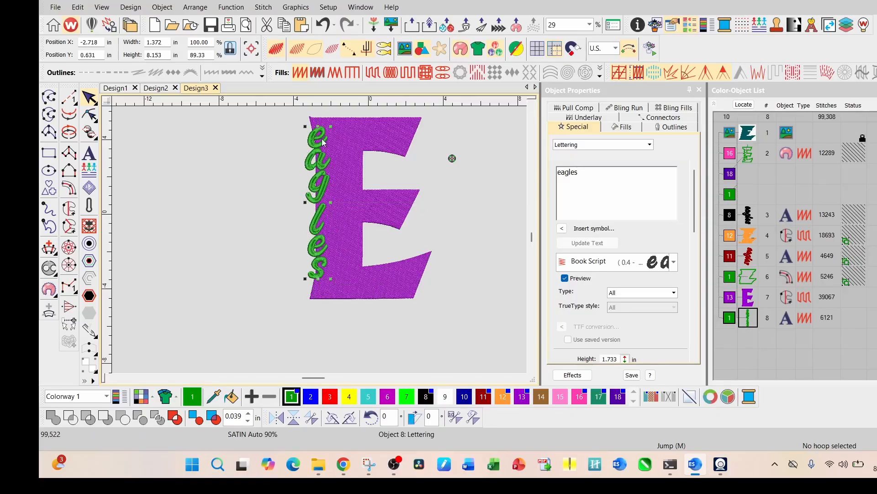
pyautogui.moveTo(319, 127); pyautogui.dragTo(318, 148)
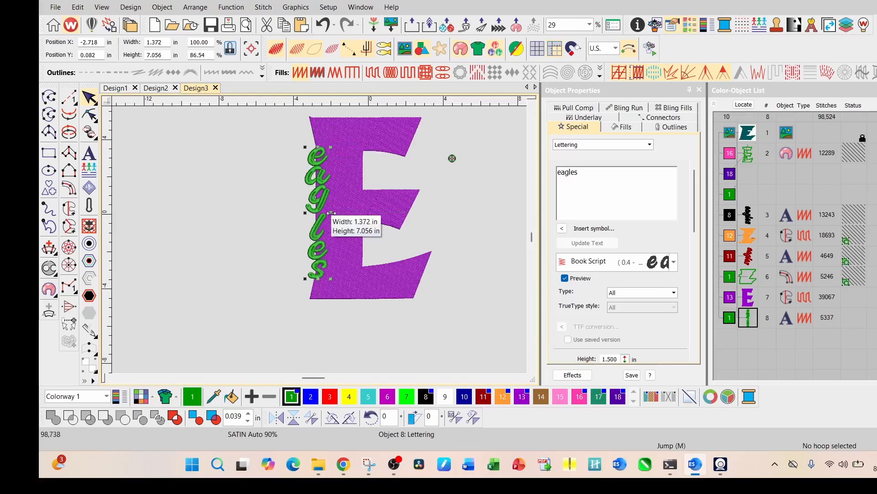
# - Widen the "eagles" lettering to about 3.37 in and shift it slightly outward over the E's stem edge
pyautogui.moveTo(331, 213); pyautogui.dragTo(290, 213)
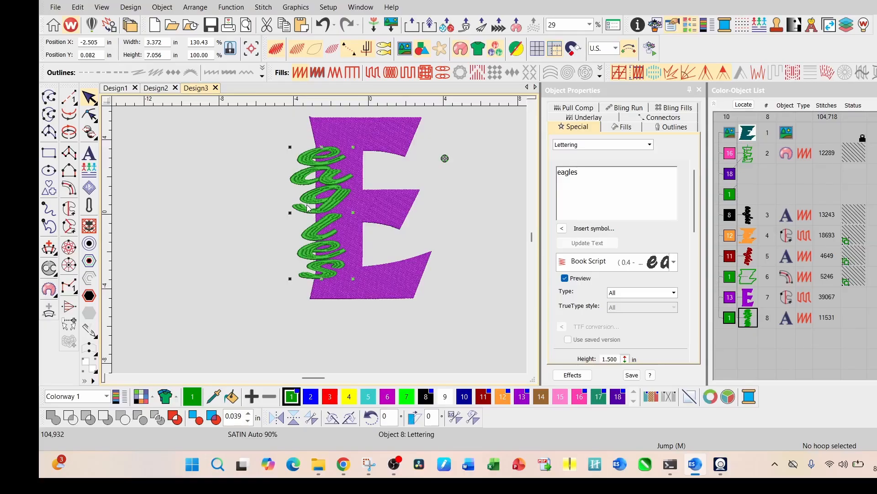
pyautogui.moveTo(307, 208); pyautogui.dragTo(303, 203)
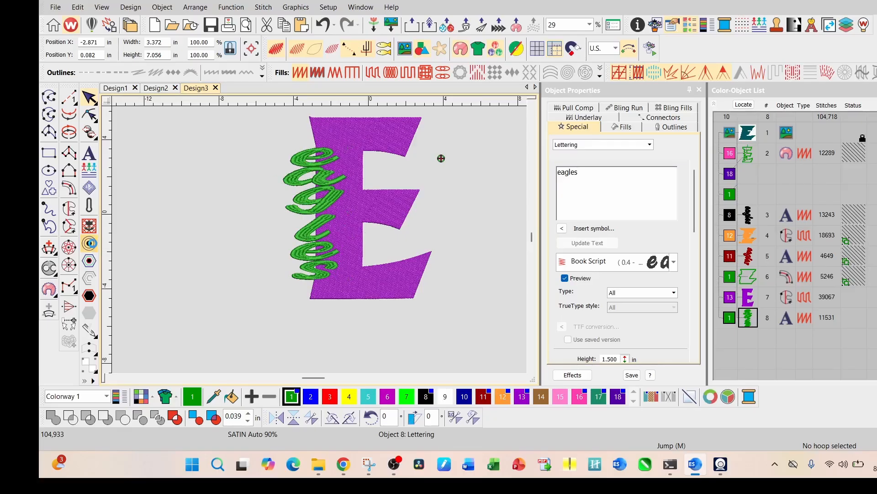
# - Create one Run offset outline around the "eagles" lettering with 0.2 in spacing
pyautogui.click(92, 245)
pyautogui.click(485, 188)
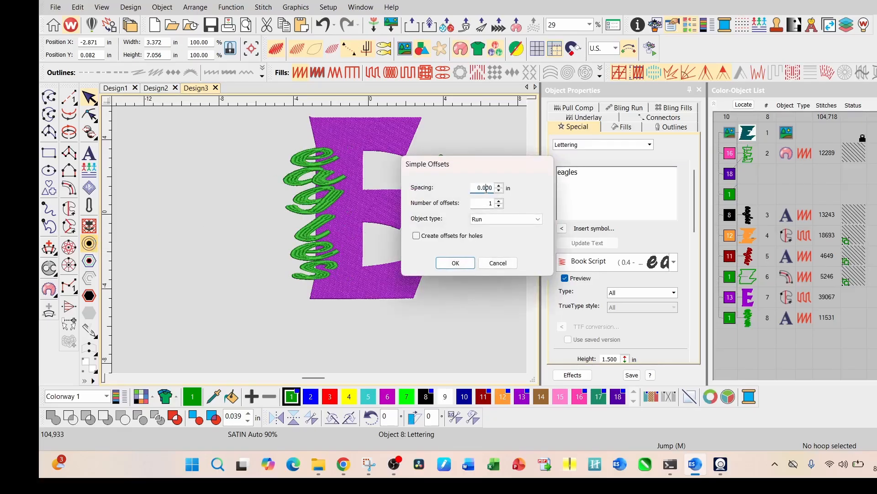
pyautogui.press('BackSpace')
pyautogui.write('2')
pyautogui.click(455, 262)
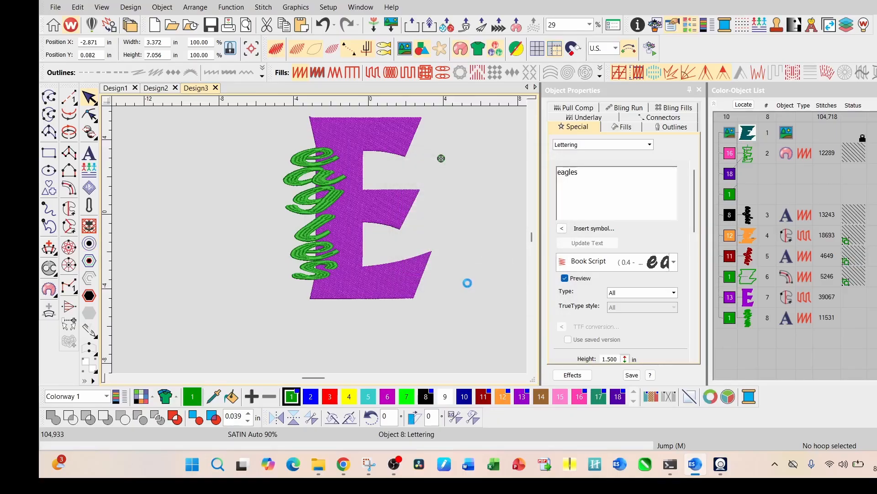
# - Move the "eagles" lettering off the E to the empty area beside its stem, leaving the offset outline in place
pyautogui.click(436, 274)
pyautogui.click(748, 317)
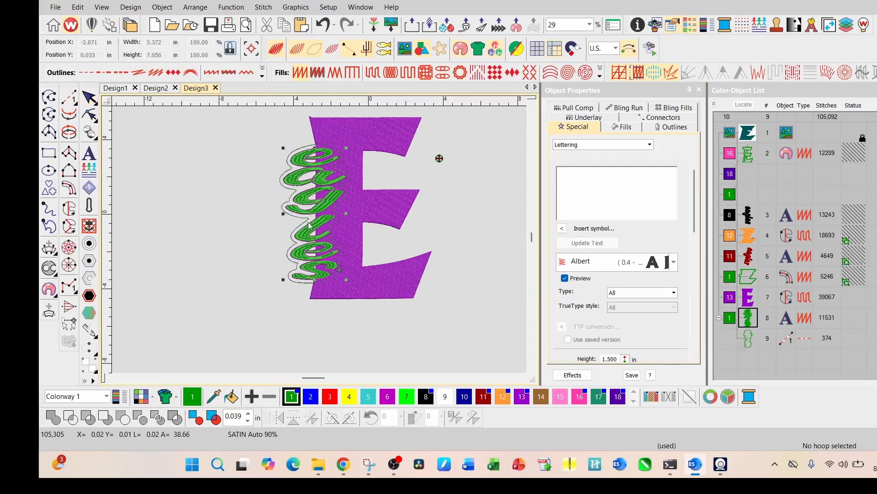
pyautogui.moveTo(329, 205); pyautogui.dragTo(247, 206)
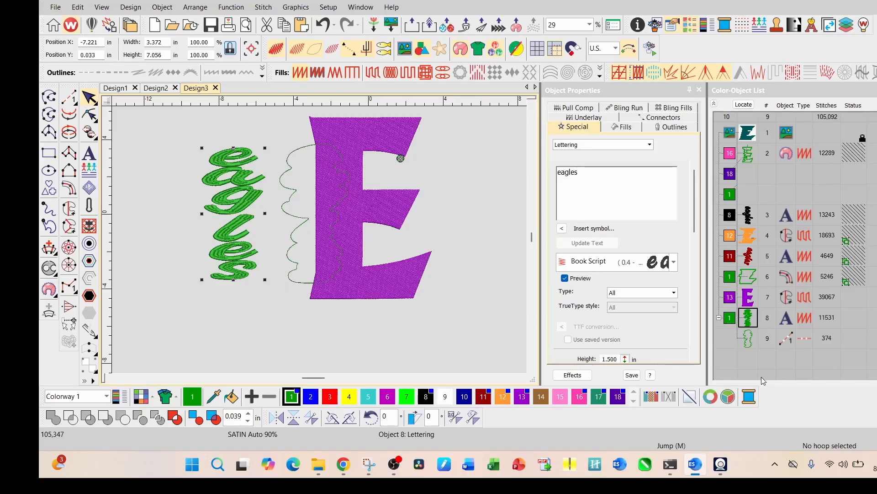
# - Recolor the offset outline with pink color 16 and convert it to a Tatami fill
pyautogui.click(743, 339)
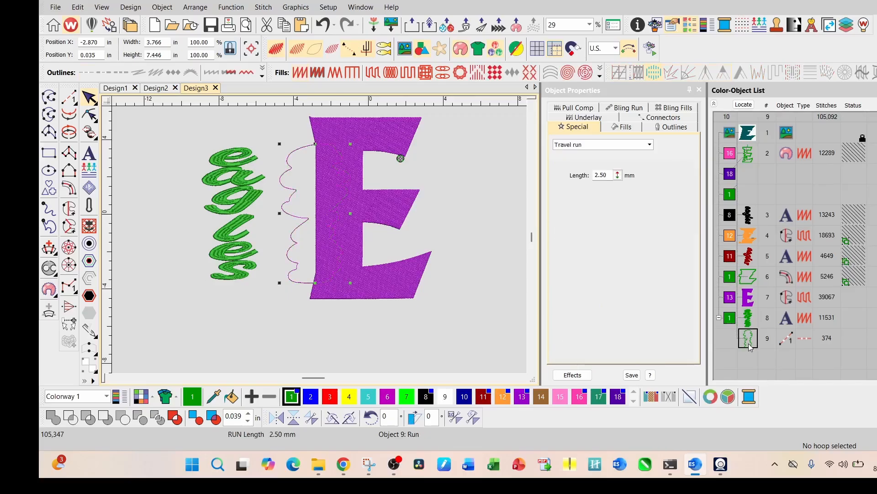
pyautogui.click(584, 401)
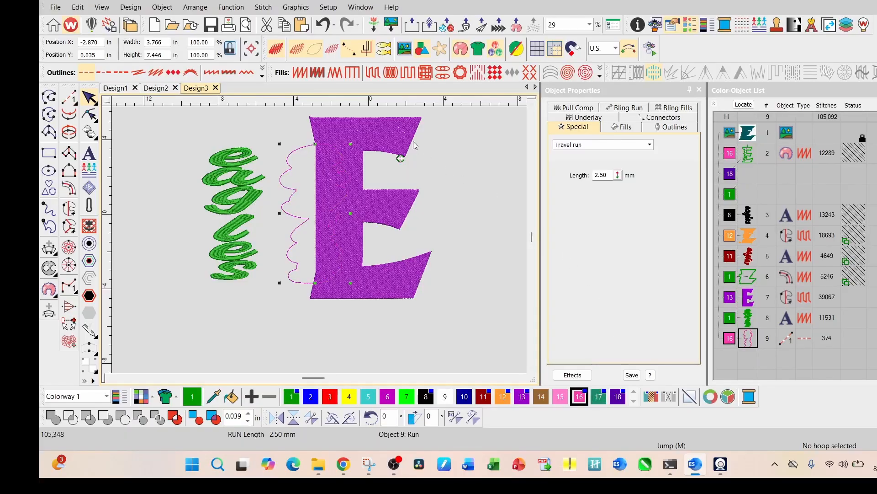
pyautogui.click(373, 78)
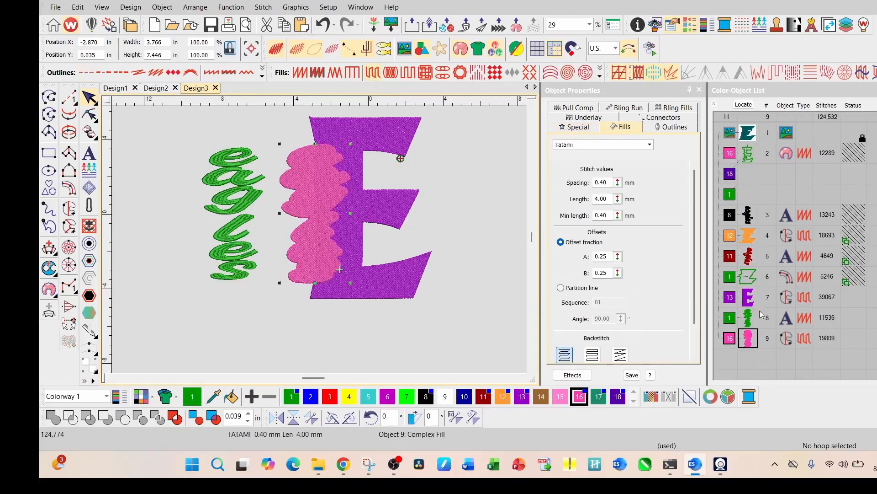
# - Cut the pink offset shape out of the purple E's stem and delete the pink shape
pyautogui.keyDown('ctrl'); pyautogui.click(747, 303); pyautogui.keyUp('ctrl')
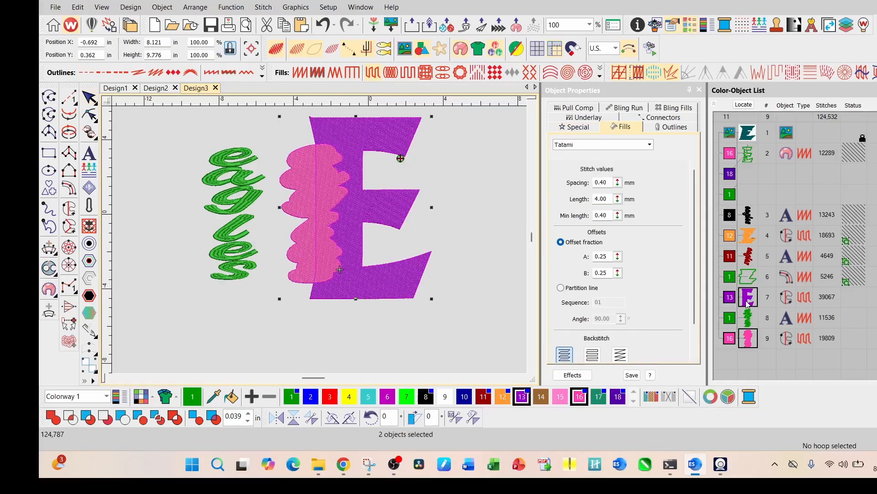
pyautogui.click(140, 417)
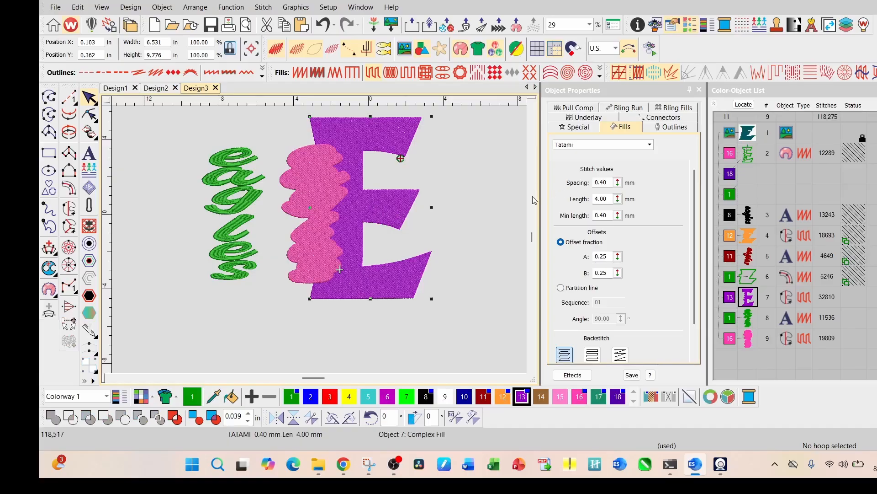
pyautogui.click(492, 203)
pyautogui.click(330, 189)
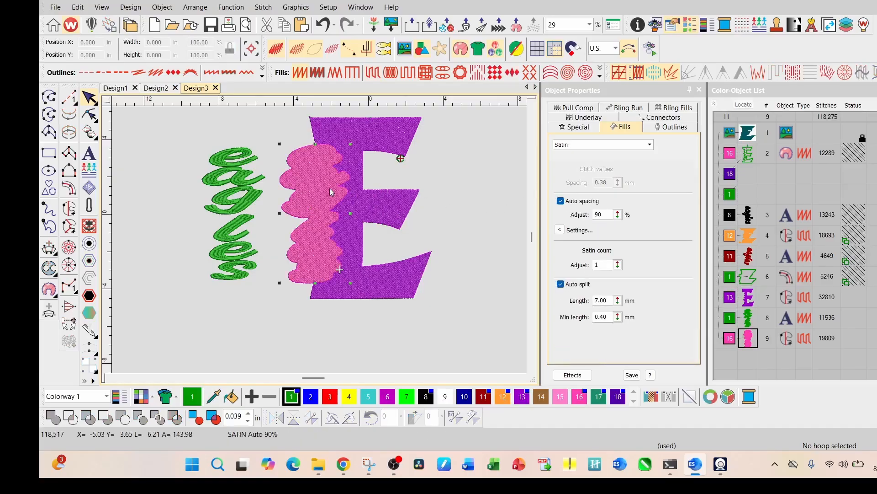
pyautogui.press('Delete')
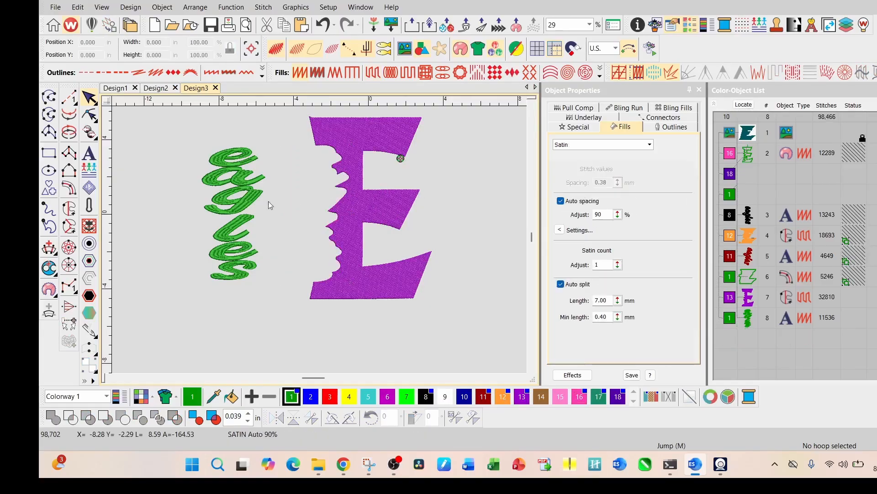
# - Move the "eagles" lettering back into the cut-out in the purple E's stem
pyautogui.moveTo(250, 202); pyautogui.dragTo(334, 205)
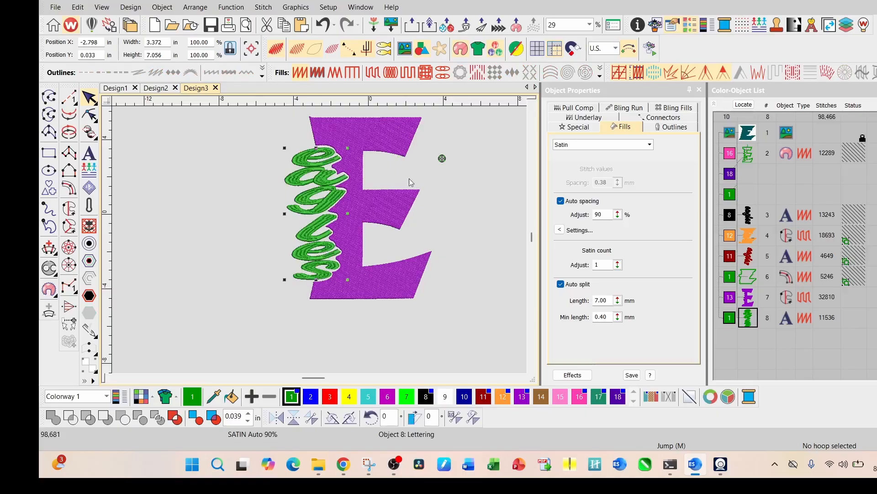
pyautogui.scroll(-1, 383, 162)
pyautogui.click(366, 273)
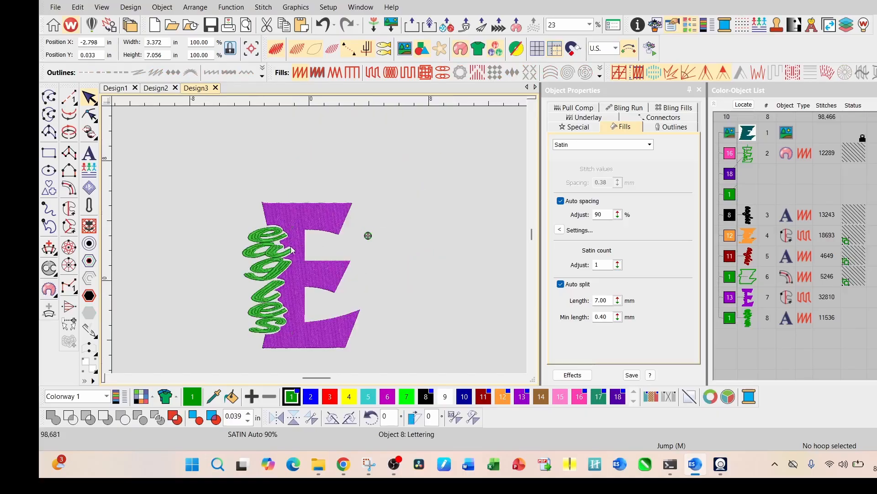
pyautogui.scroll(-1, 347, 215)
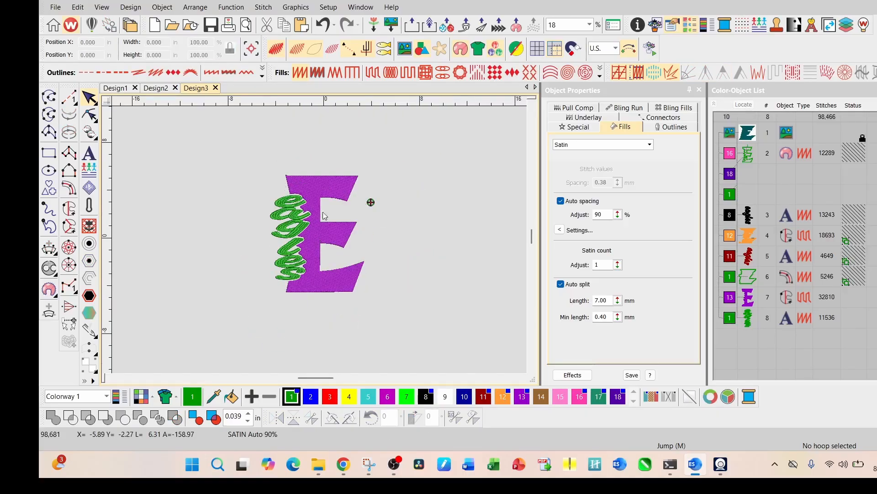
# - Add a black Satin Column C offset border at 0.1 in spacing around the combined E and "eagles" lettering
pyautogui.moveTo(393, 314); pyautogui.dragTo(391, 314)
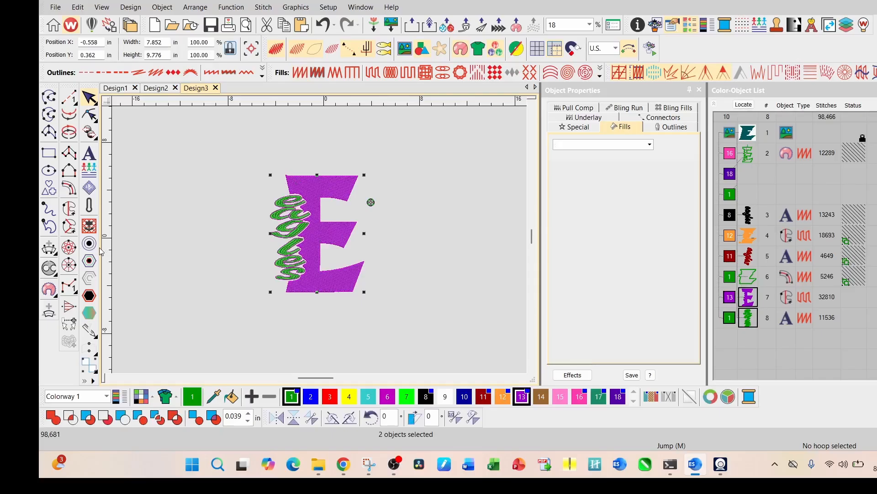
pyautogui.click(92, 247)
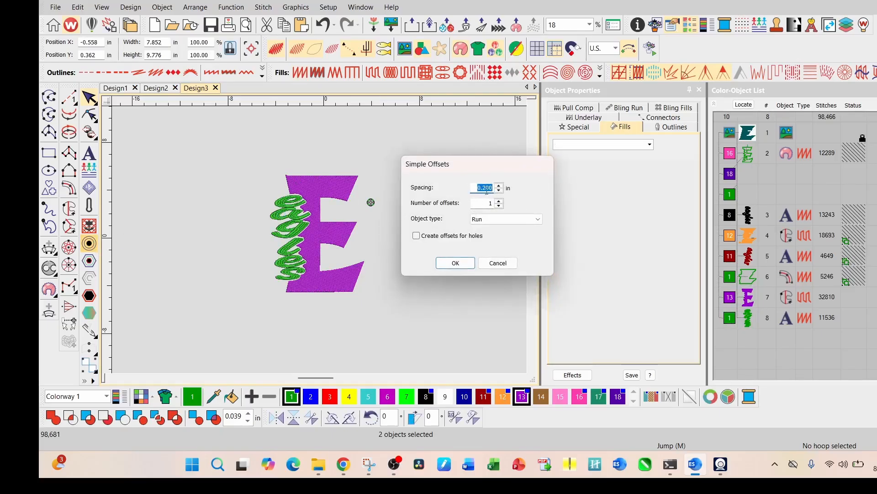
pyautogui.click(538, 219)
pyautogui.click(519, 243)
pyautogui.click(455, 271)
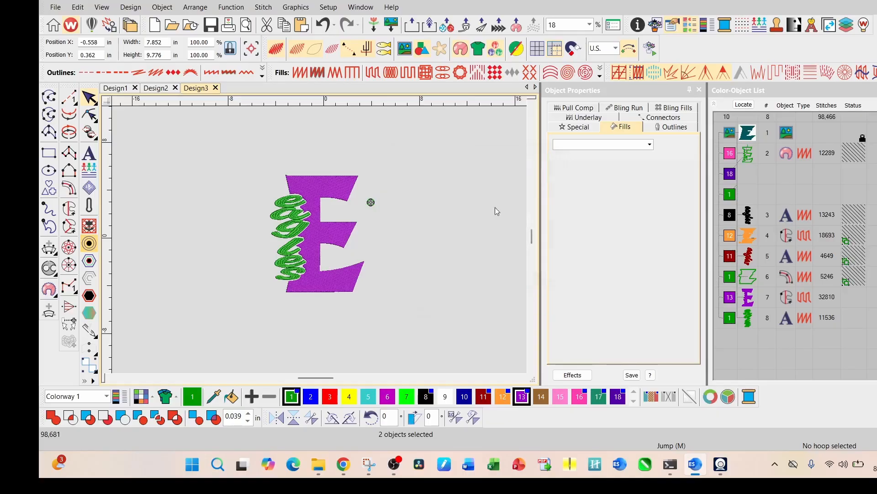
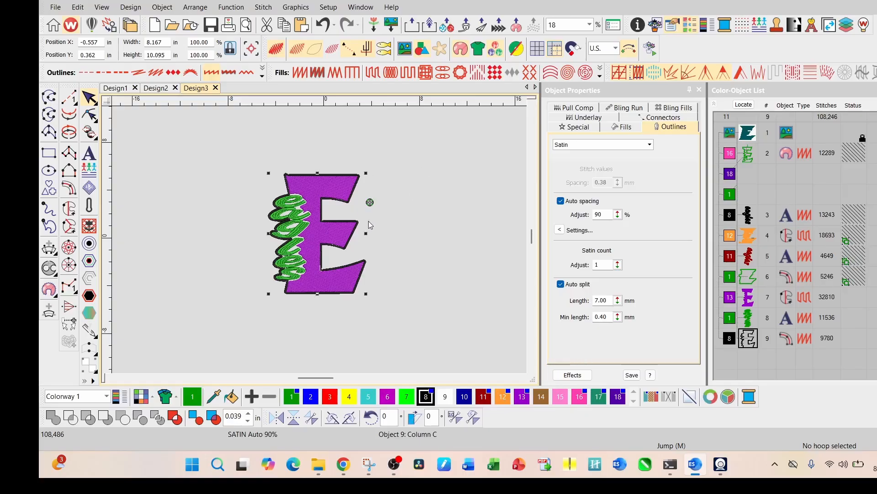
# - Create the letter "B" as lettering in the Block2 font in Design2
pyautogui.click(153, 90)
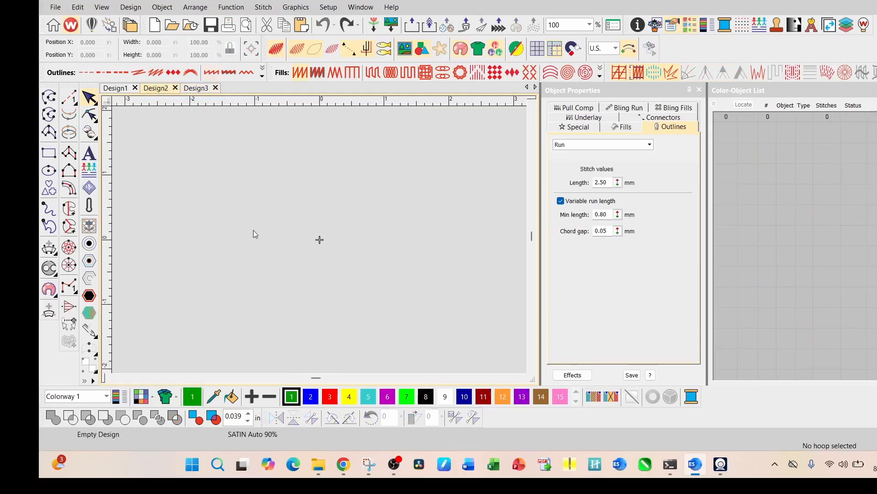
pyautogui.click(89, 153)
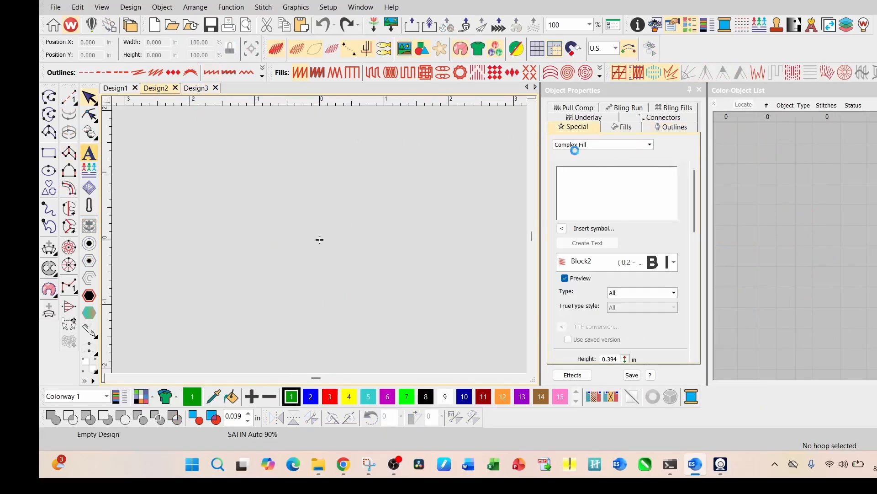
pyautogui.click(628, 184)
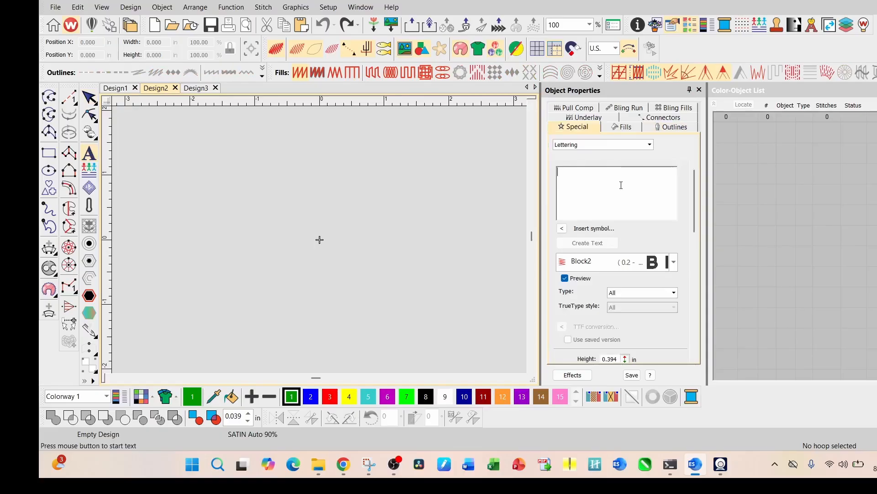
pyautogui.write('B')
pyautogui.moveTo(690, 221); pyautogui.dragTo(700, 270)
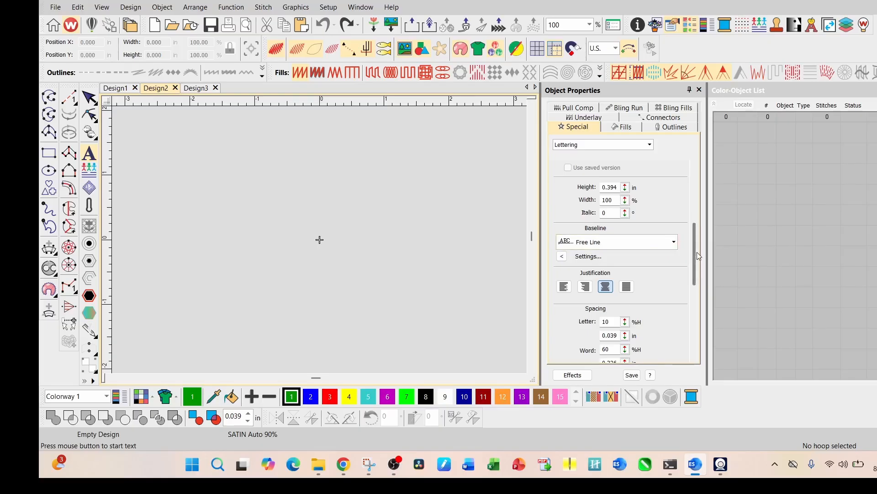
pyautogui.moveTo(694, 249); pyautogui.dragTo(695, 201)
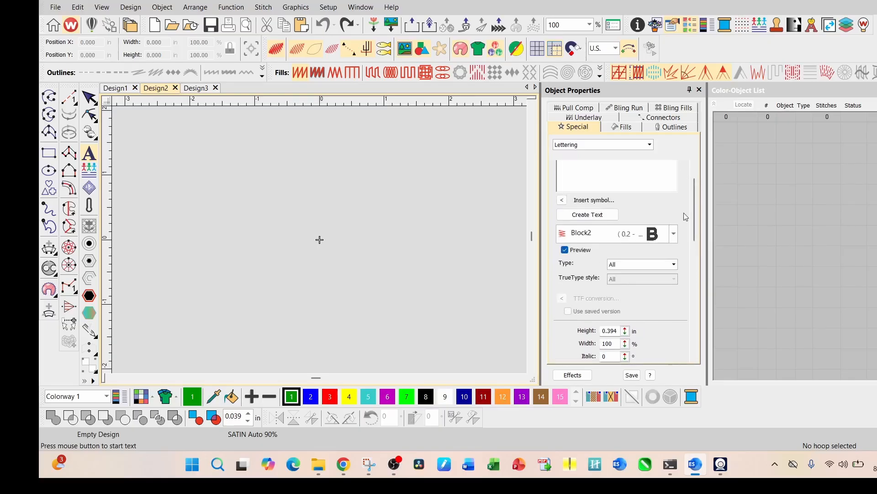
pyautogui.click(607, 215)
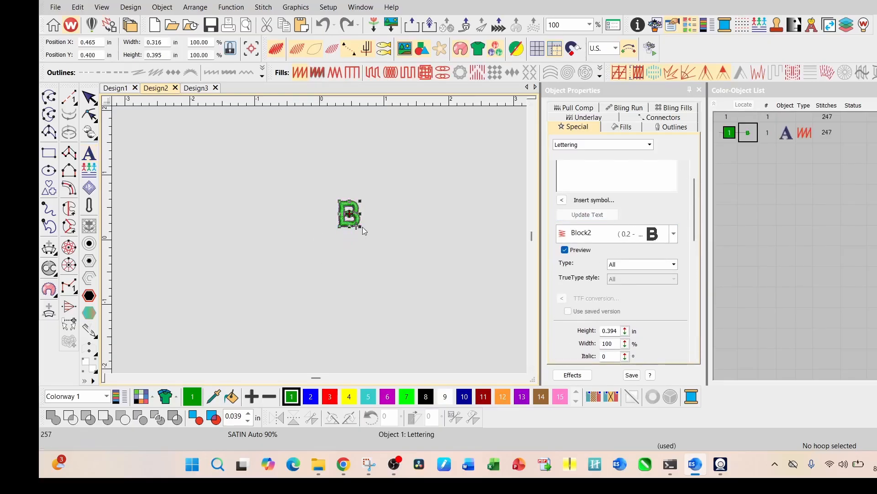
# - Enlarge the letter B proportionally to a width of 6.50 in
pyautogui.moveTo(361, 226); pyautogui.dragTo(403, 306)
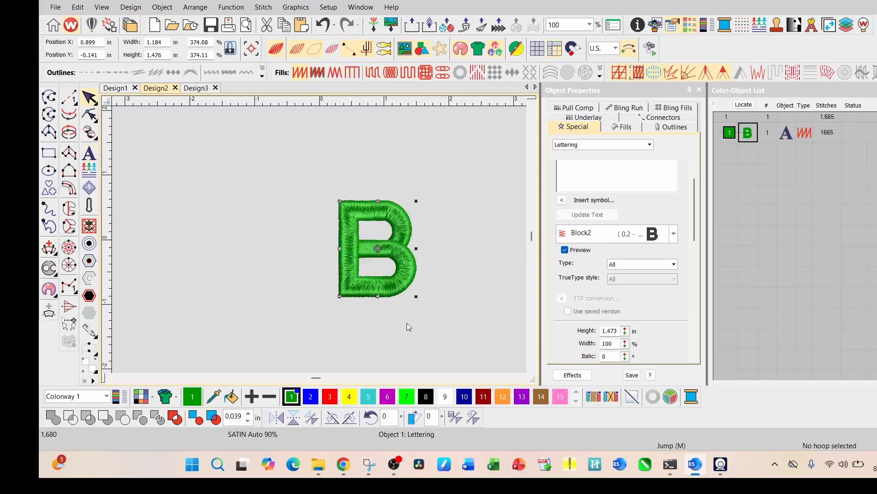
pyautogui.doubleClick(165, 43)
pyautogui.write('6.50')
pyautogui.press('Return')
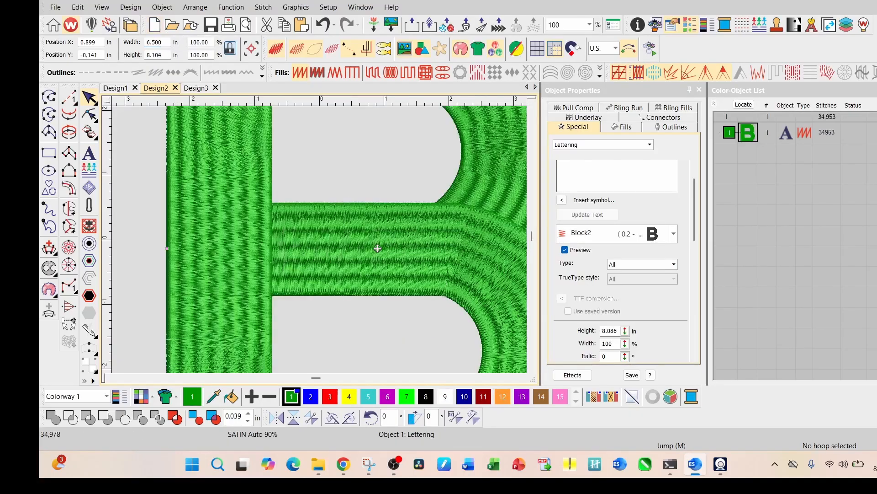
pyautogui.scroll(-4, 244, 214)
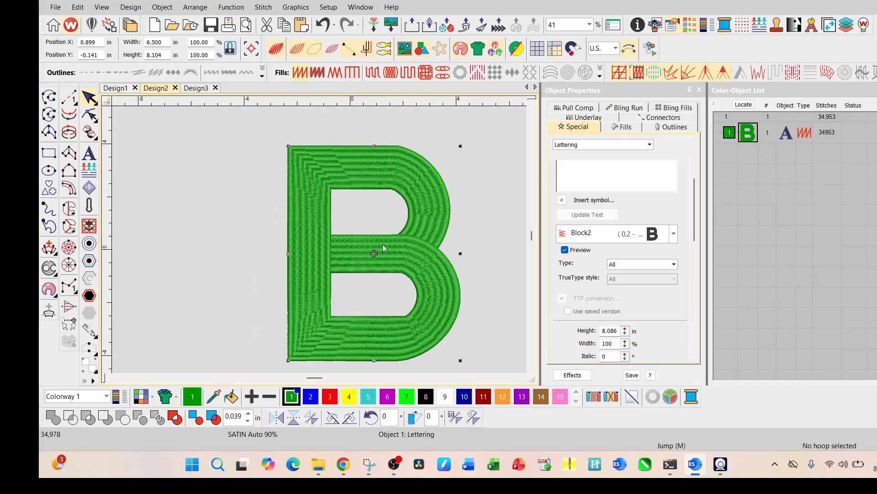
# - Create Run offset outlines of the letter B with zero spacing, including its holes
pyautogui.click(89, 243)
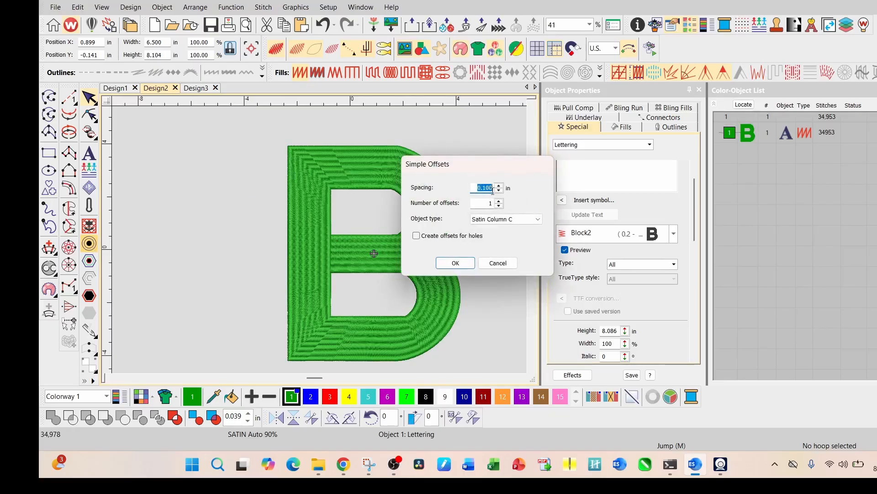
pyautogui.click(485, 191)
pyautogui.click(508, 220)
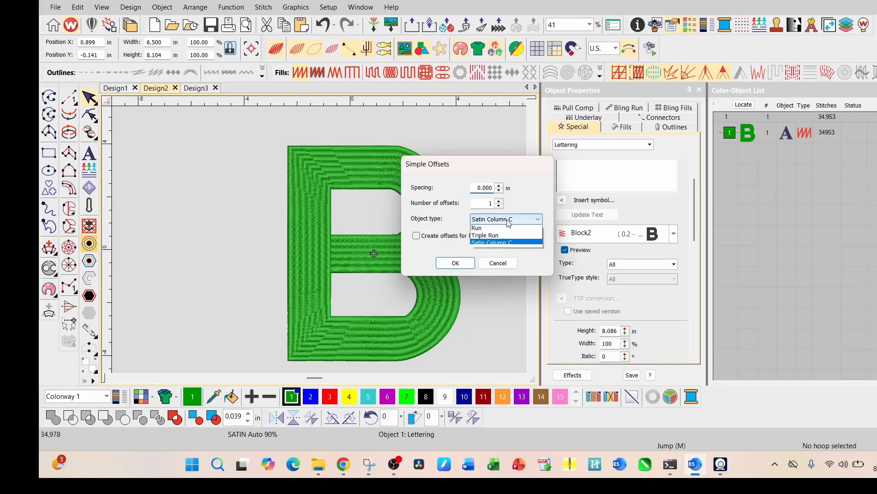
pyautogui.click(497, 228)
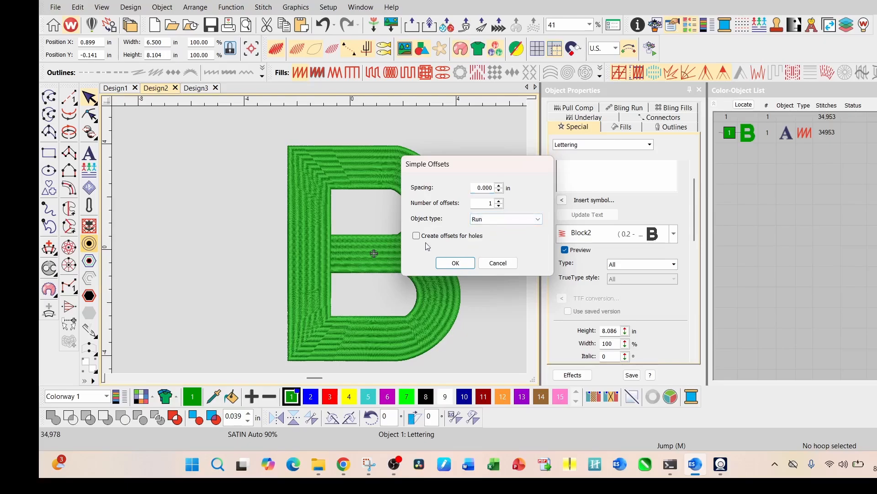
pyautogui.click(454, 263)
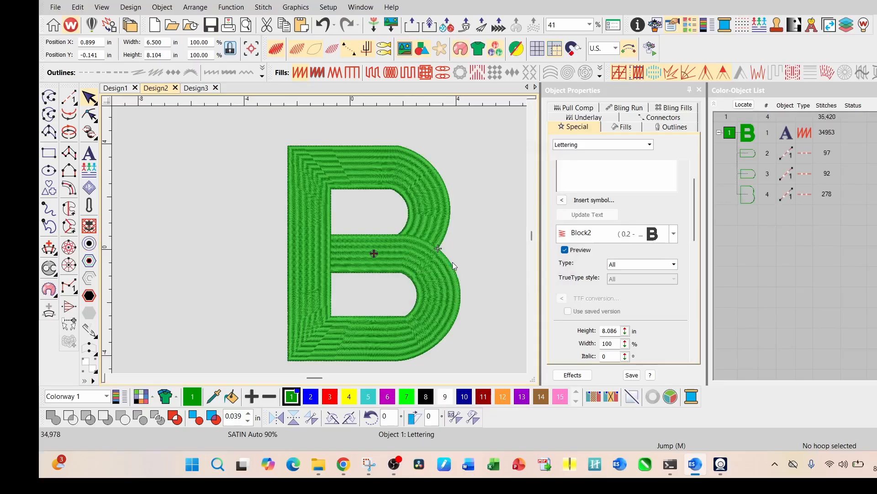
# - Delete the original satin B lettering, keeping only its run outlines
pyautogui.click(750, 136)
pyautogui.press('Delete')
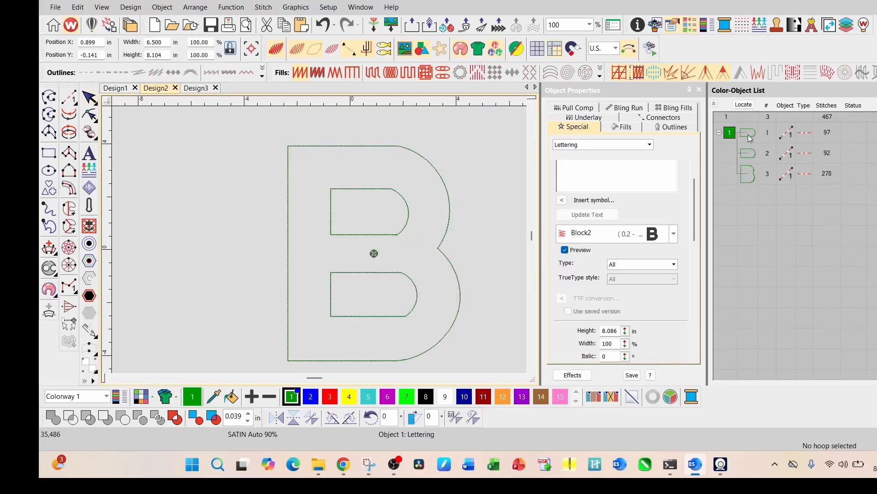
pyautogui.scroll(-2, 417, 242)
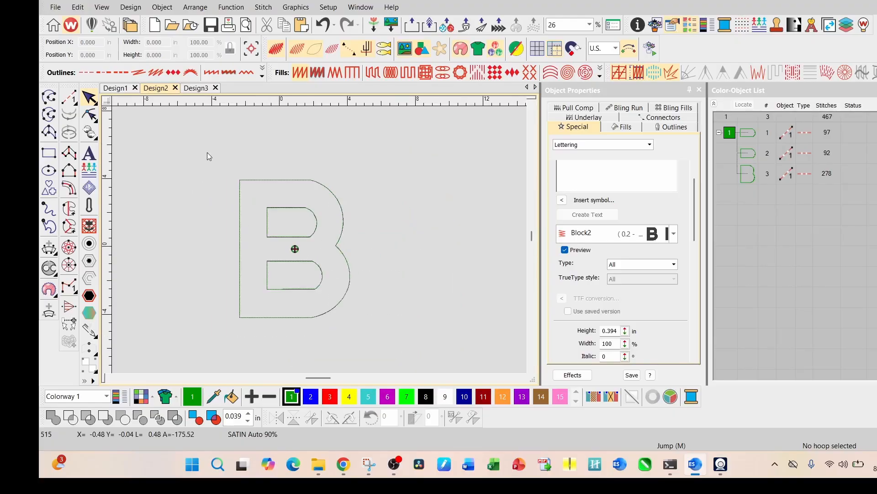
# - Recolor all three run outlines of the B to orange color 12 and convert them to Tatami fills
pyautogui.moveTo(374, 354); pyautogui.dragTo(373, 354)
pyautogui.click(392, 229)
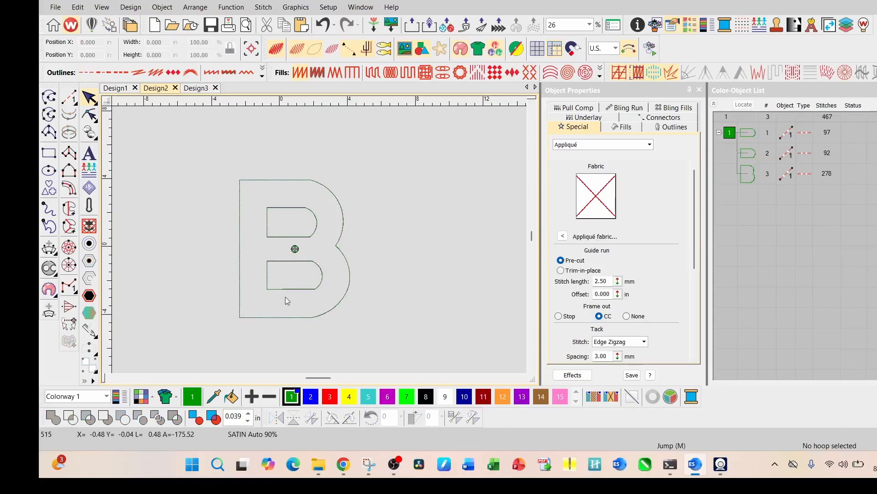
pyautogui.scroll(2, 291, 311)
pyautogui.scroll(-2, 322, 128)
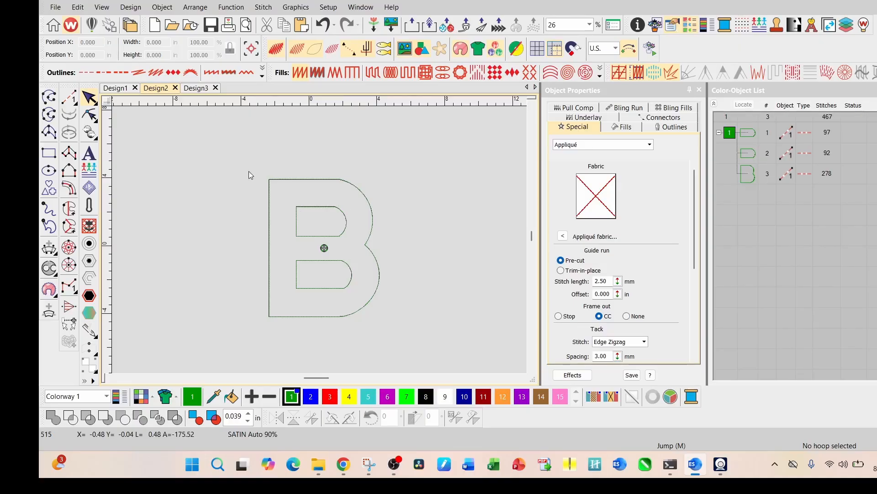
pyautogui.moveTo(276, 182); pyautogui.dragTo(396, 345)
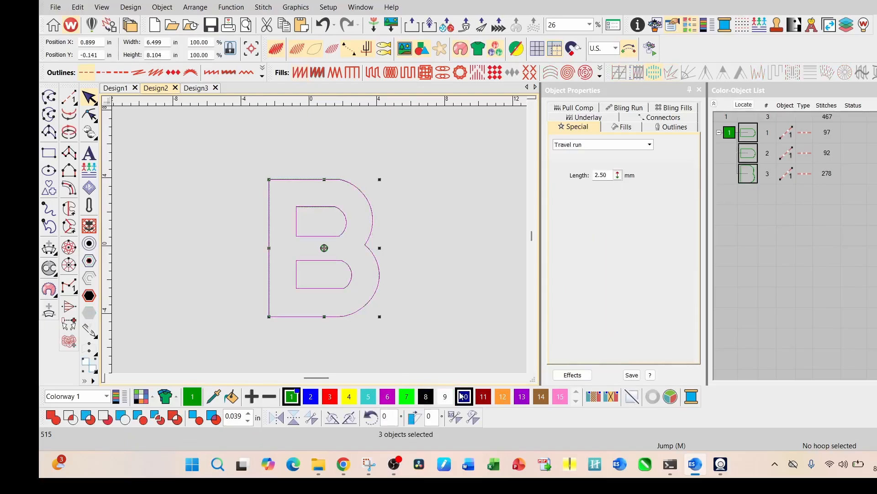
pyautogui.click(504, 397)
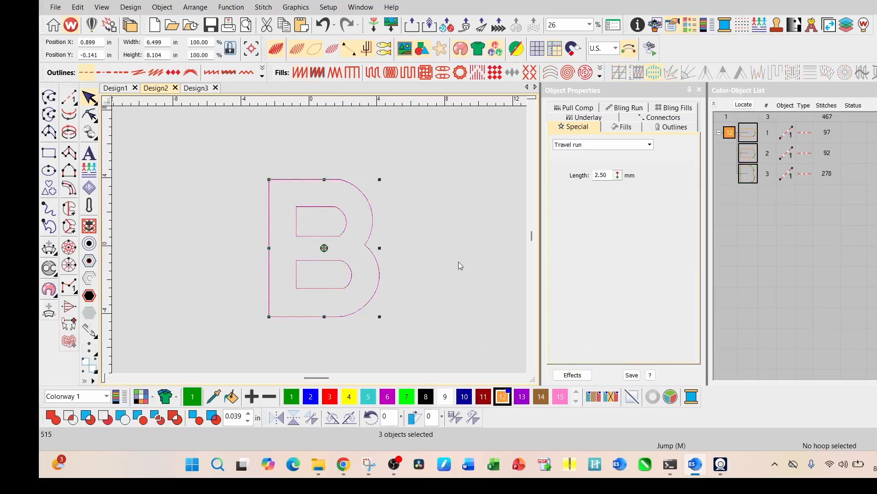
pyautogui.click(372, 73)
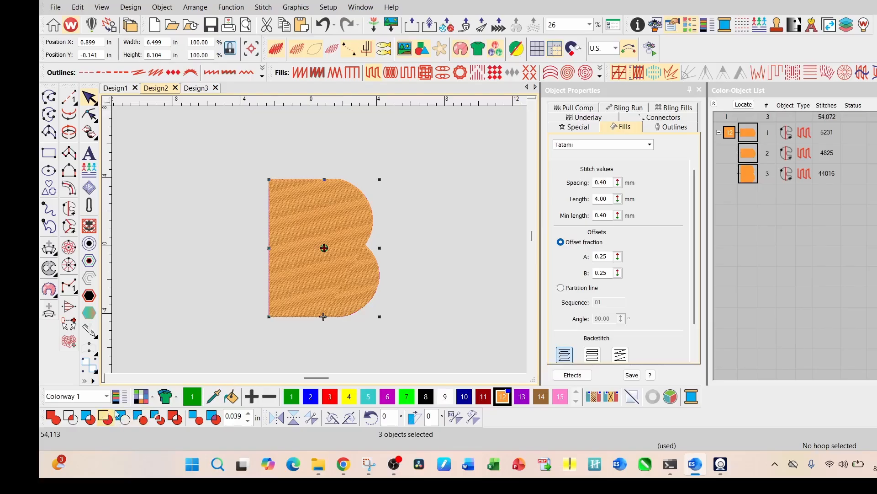
# - Cut the two inner shapes out of the filled B and delete the separate counter pieces to leave open holes
pyautogui.click(160, 419)
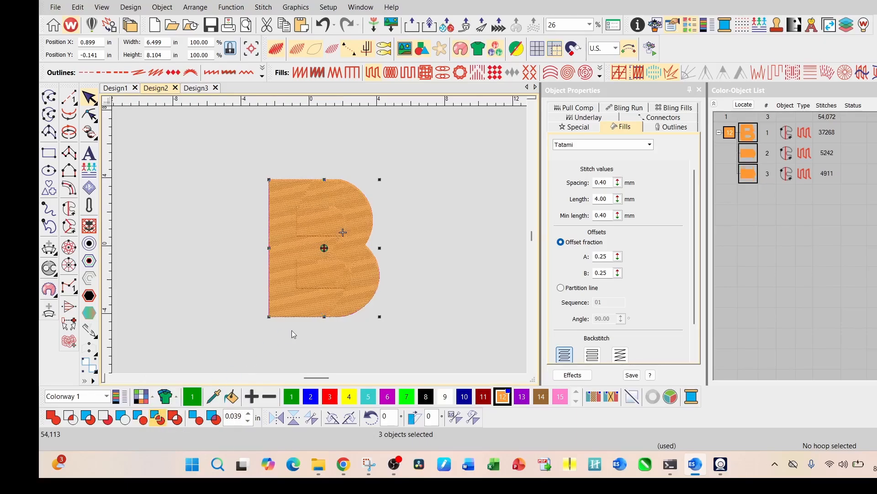
pyautogui.click(408, 247)
pyautogui.click(324, 220)
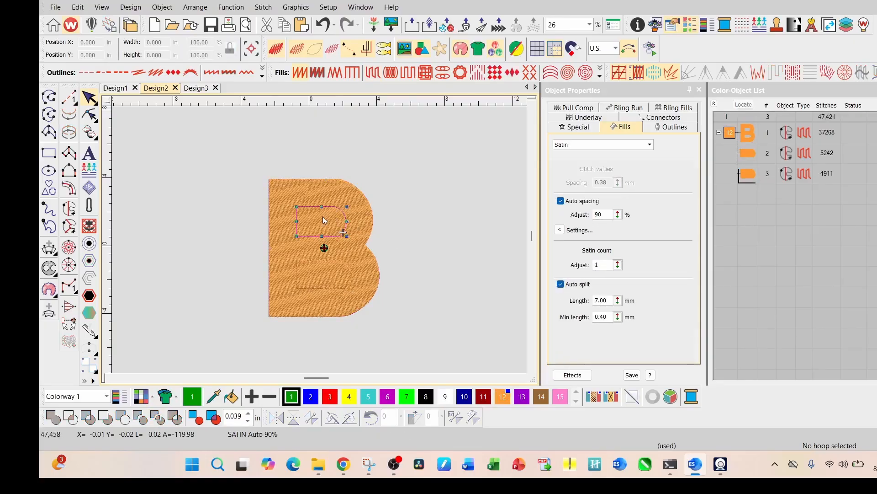
pyautogui.keyDown('ctrl'); pyautogui.click(328, 271); pyautogui.keyUp('ctrl')
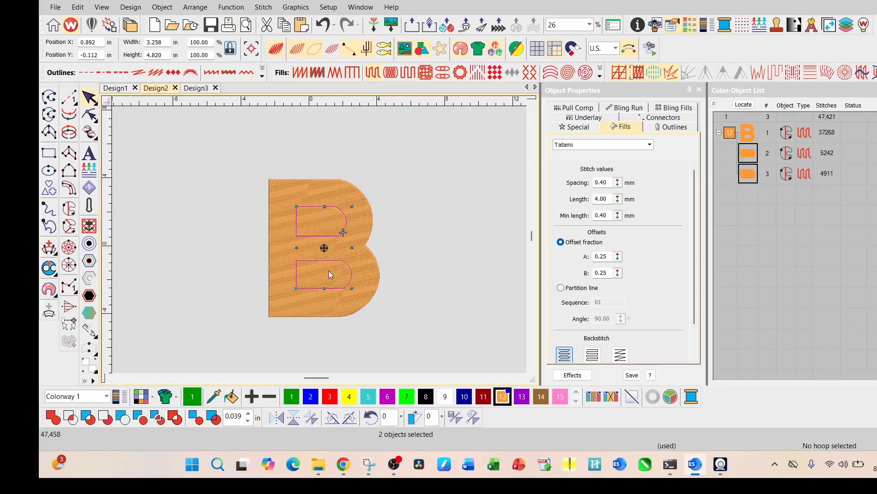
pyautogui.press('Delete')
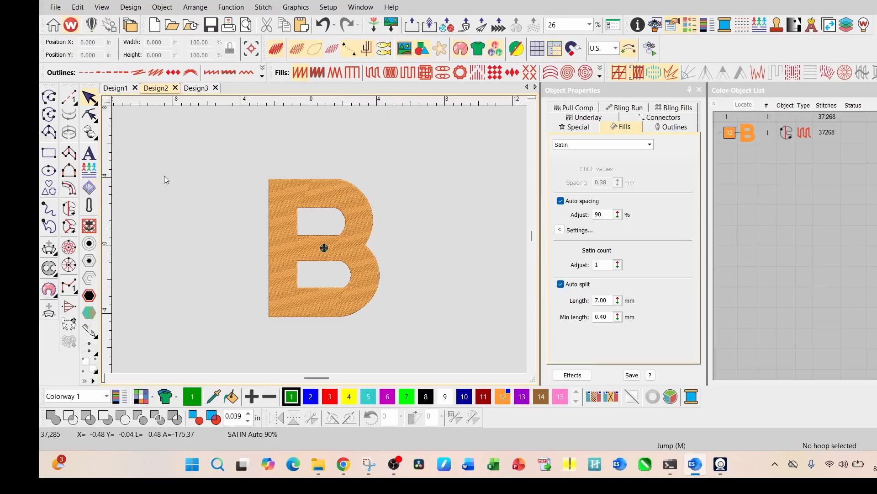
# - Enter the lettering text "Bocage" and set its baseline to Free Line Vertical
pyautogui.click(89, 155)
pyautogui.click(594, 174)
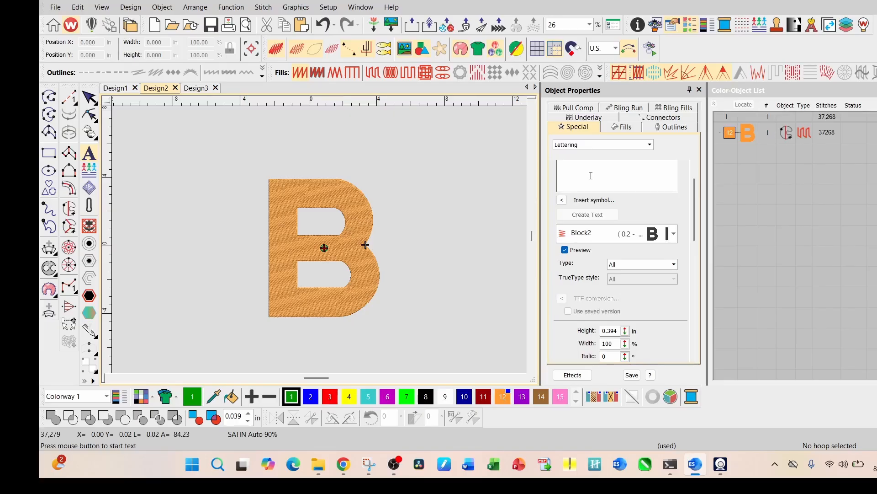
pyautogui.write('BO')
pyautogui.moveTo(694, 212); pyautogui.dragTo(683, 177)
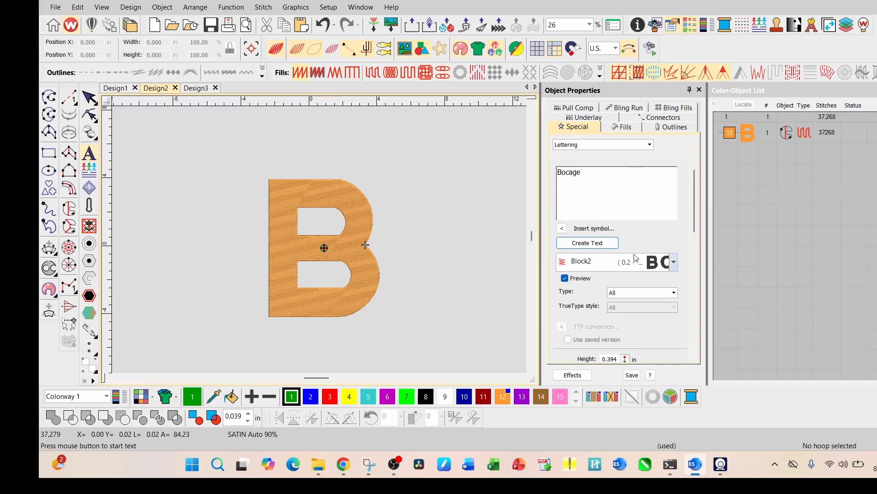
pyautogui.moveTo(692, 201); pyautogui.dragTo(711, 249)
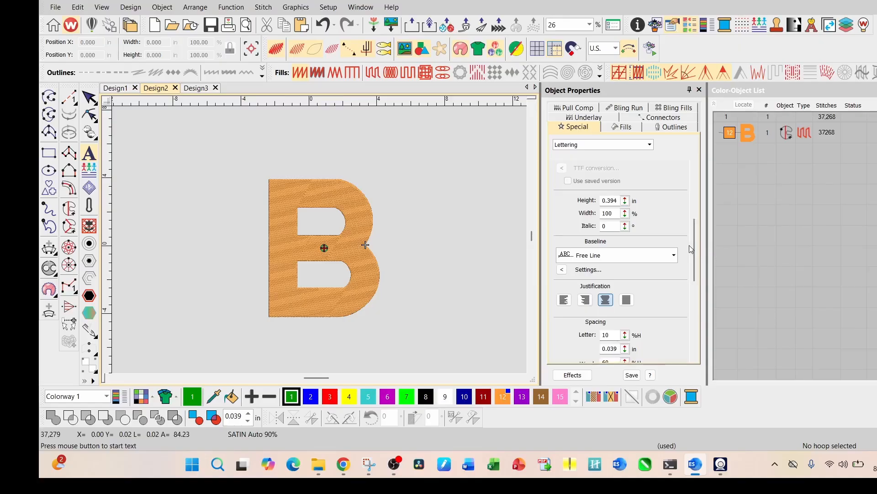
pyautogui.click(673, 256)
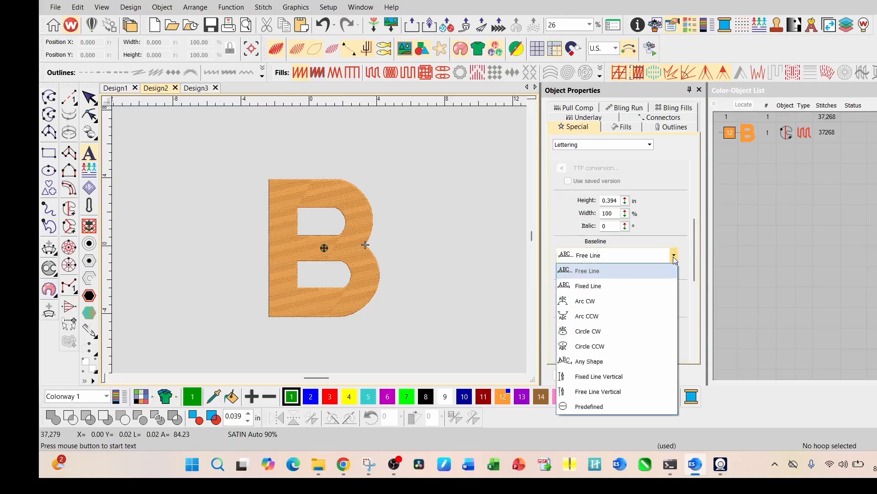
pyautogui.click(613, 396)
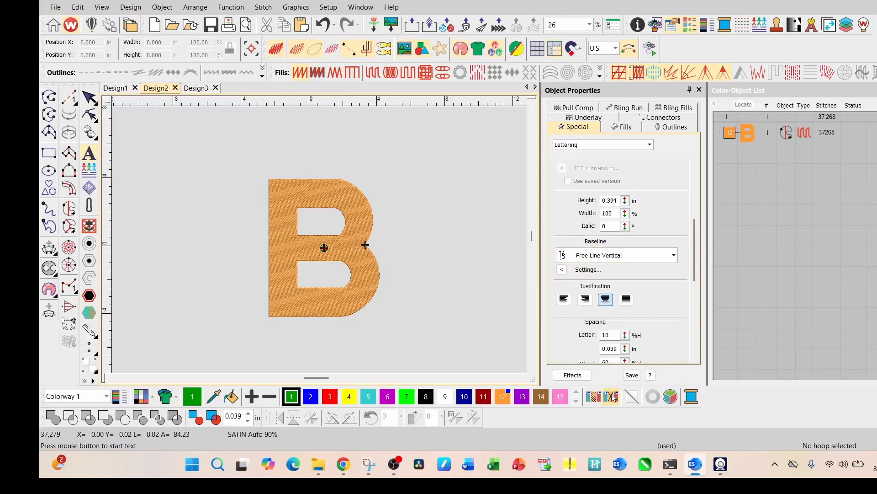
pyautogui.press('Escape')
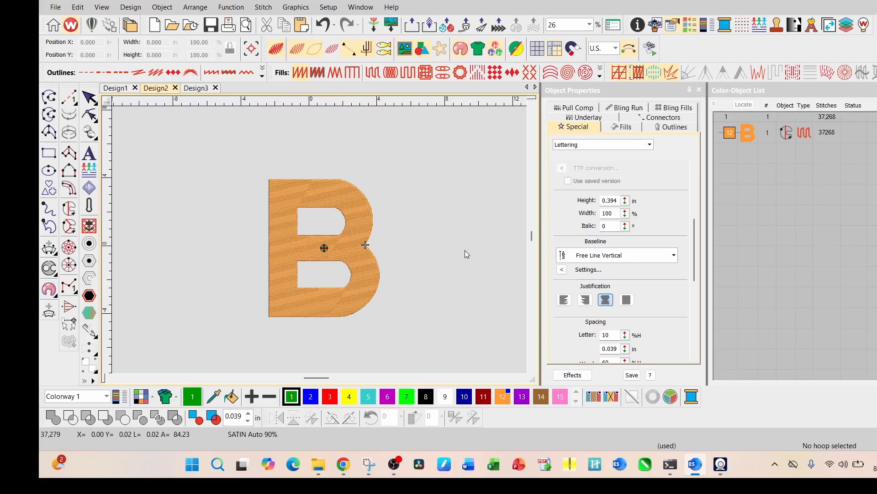
# - Choose the Book Script font and create the vertical Bocage lettering beside the B
pyautogui.moveTo(696, 241); pyautogui.dragTo(696, 182)
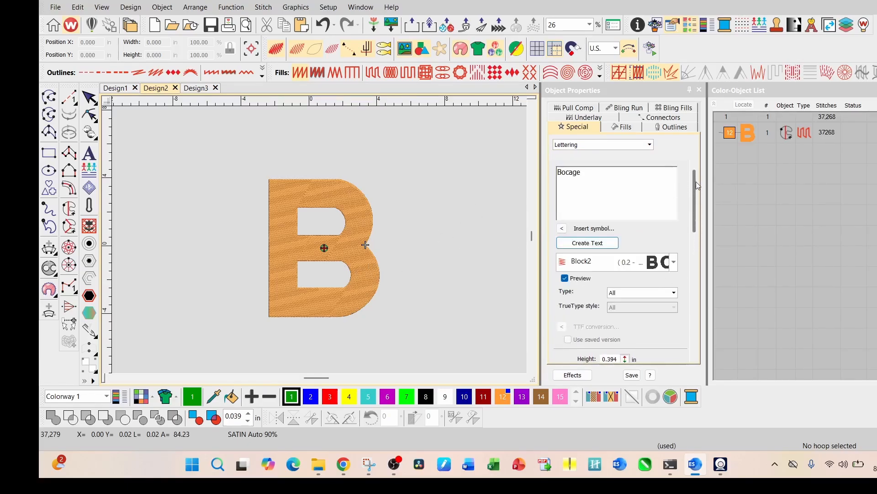
pyautogui.click(674, 263)
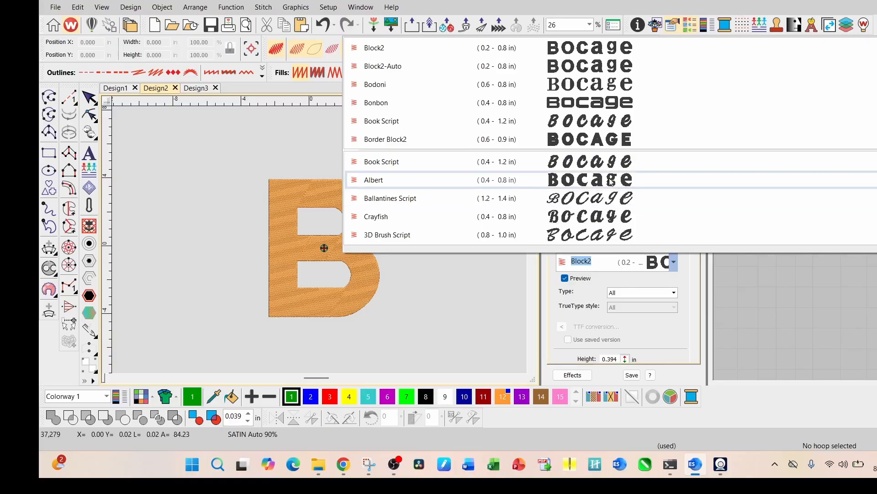
pyautogui.click(602, 164)
pyautogui.click(615, 244)
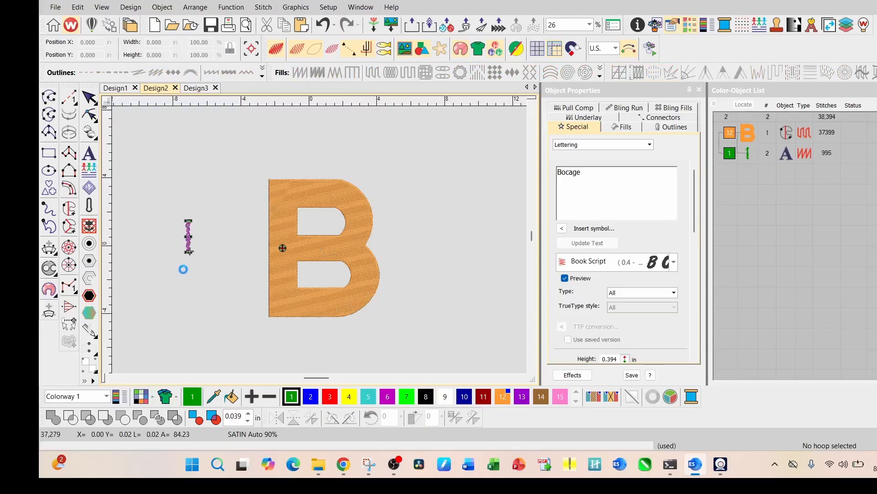
# - Enlarge the Bocage lettering to about 3.21 in wide by 6.27 in high and place it over the B's left edge
pyautogui.moveTo(189, 253); pyautogui.dragTo(242, 315)
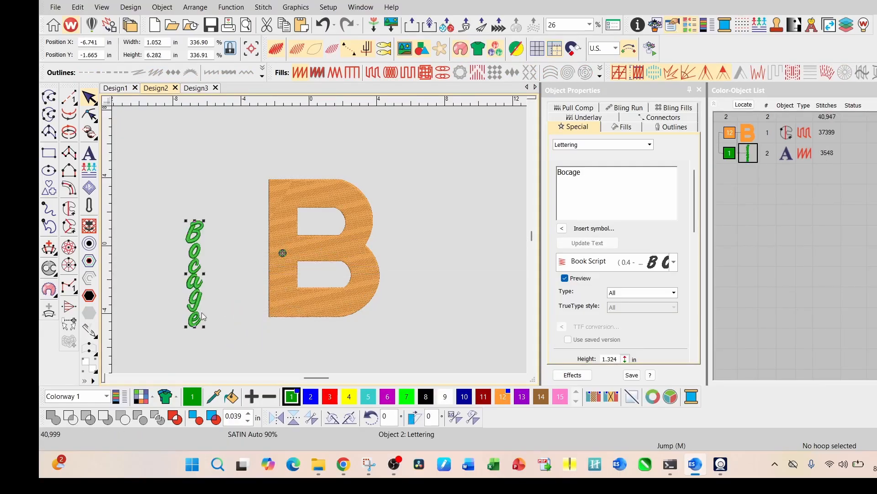
pyautogui.moveTo(193, 270); pyautogui.dragTo(268, 240)
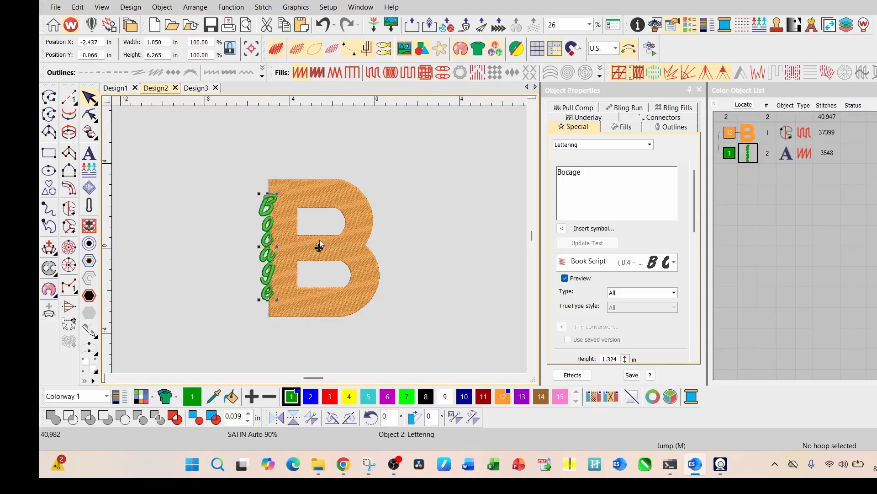
pyautogui.press('z')
pyautogui.moveTo(343, 256); pyautogui.dragTo(365, 264)
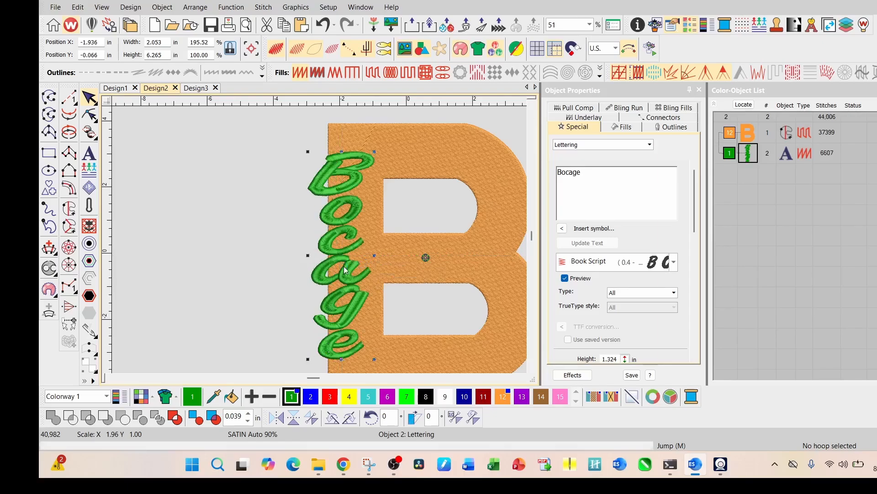
pyautogui.moveTo(308, 255); pyautogui.dragTo(268, 259)
pyautogui.scroll(-1, 347, 252)
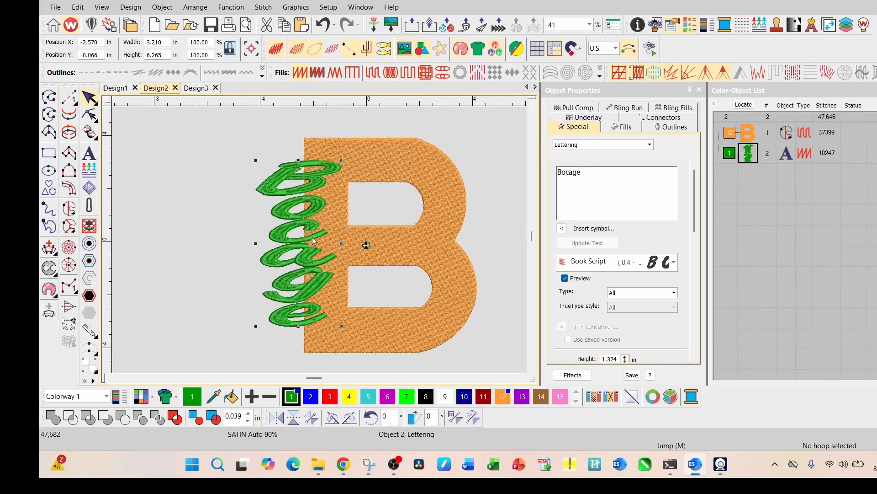
# - Reposition the Bocage lettering along the B's stem and stretch it vertically to a height of about 7.72 in
pyautogui.moveTo(318, 282); pyautogui.dragTo(322, 290)
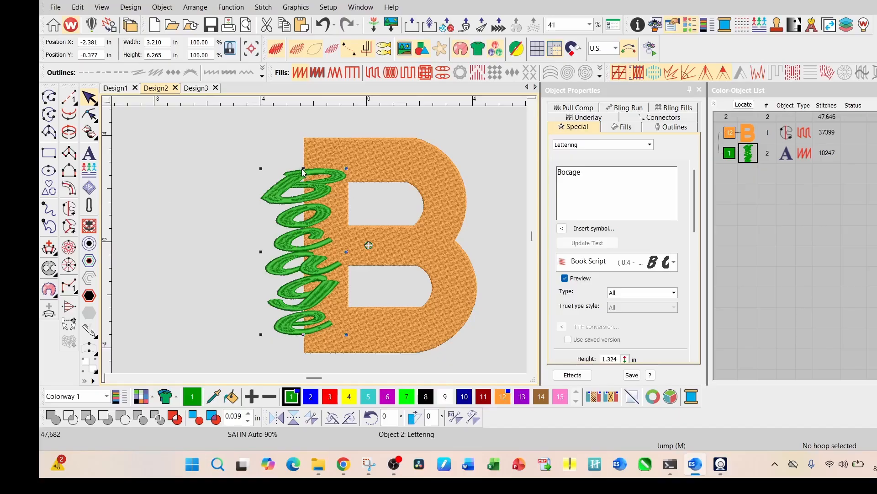
pyautogui.moveTo(304, 168); pyautogui.dragTo(304, 157)
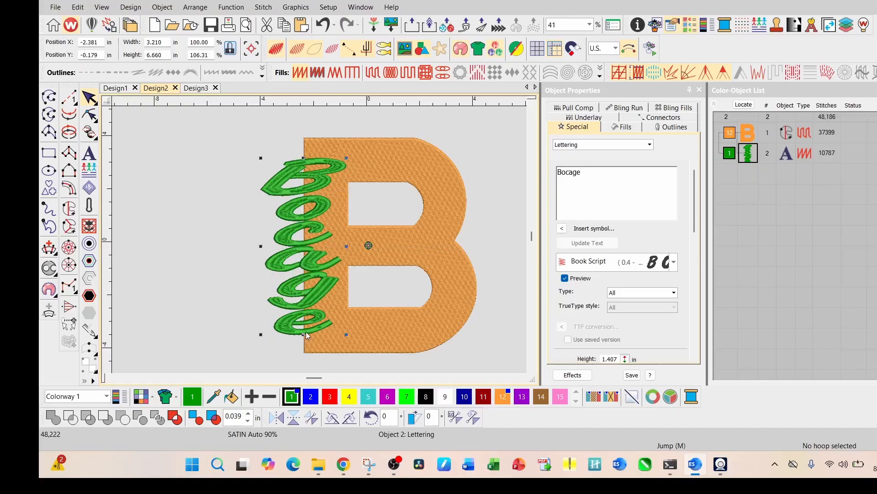
pyautogui.moveTo(302, 338); pyautogui.dragTo(305, 350)
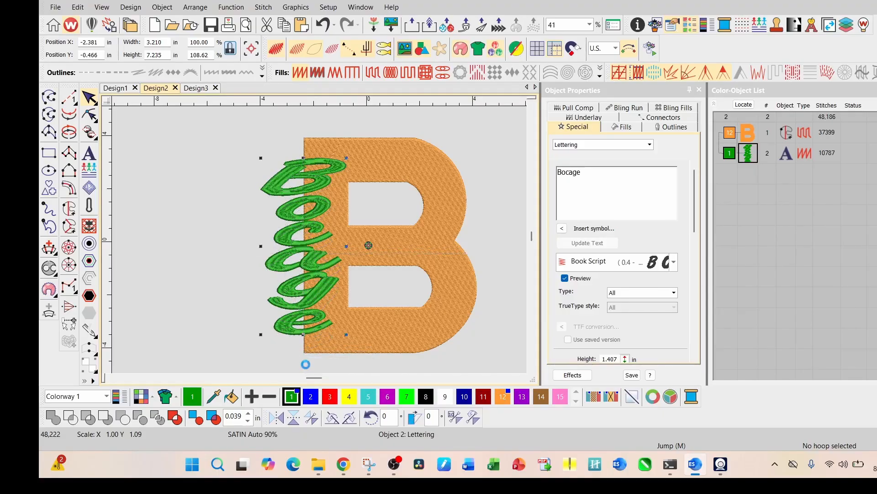
pyautogui.moveTo(306, 162); pyautogui.dragTo(305, 150)
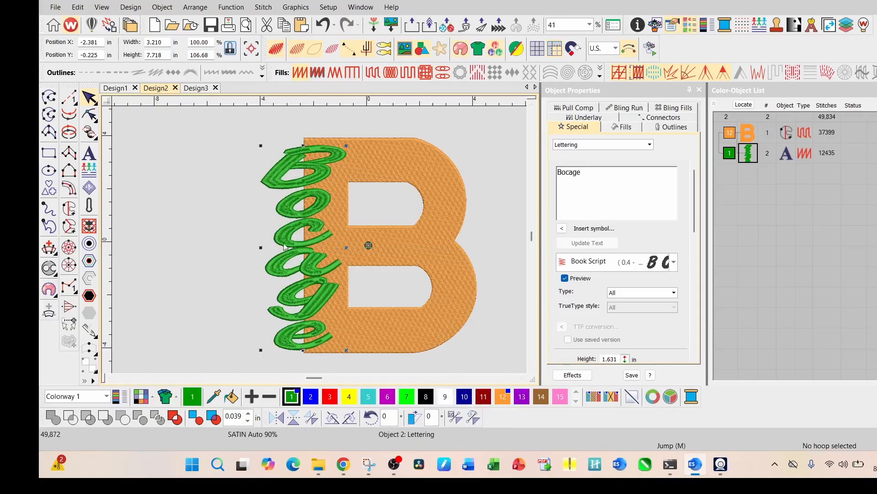
# - Try a Run offset outline around the Bocage lettering with 0.300 in spacing and no offsets for holes
pyautogui.click(90, 244)
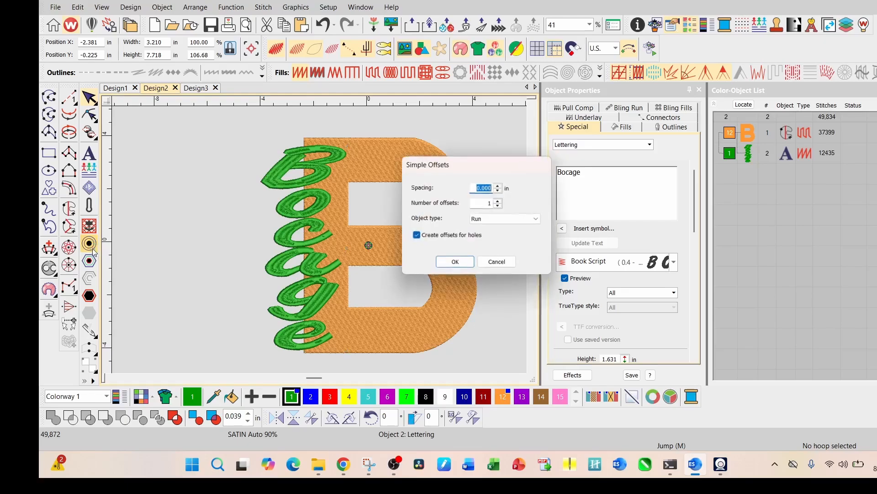
pyautogui.write('0.300')
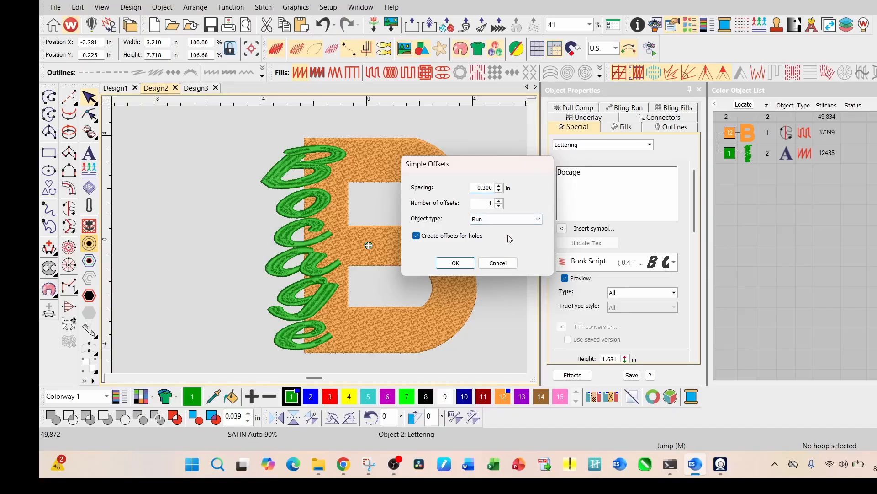
pyautogui.click(416, 236)
pyautogui.click(455, 264)
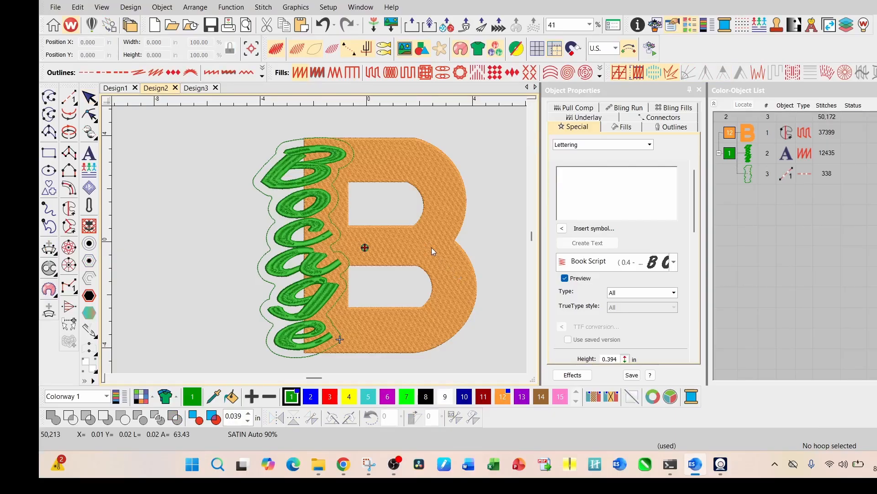
pyautogui.hotkey('ctrl', 'z')
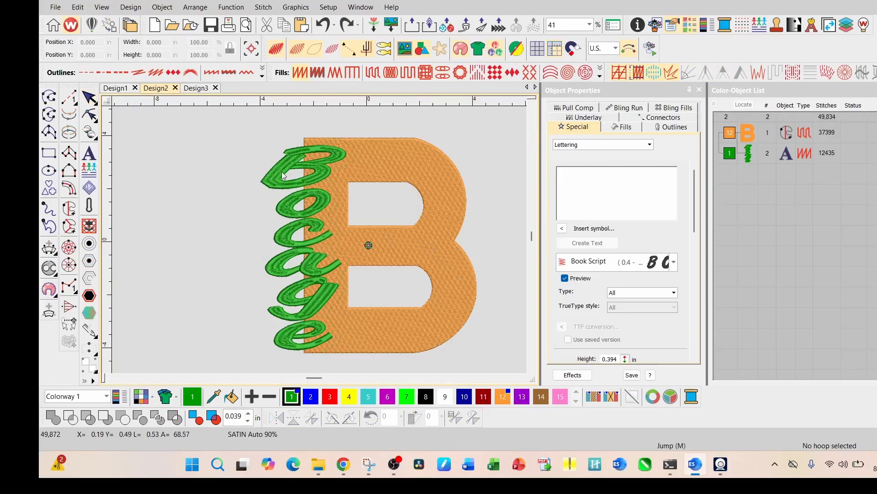
# - Reduce the Bocage lettering to about 2.97 in wide by 7.22 in high, leaving a margin within the B's height
pyautogui.click(305, 160)
pyautogui.moveTo(305, 144); pyautogui.dragTo(305, 150)
pyautogui.moveTo(306, 353); pyautogui.dragTo(305, 346)
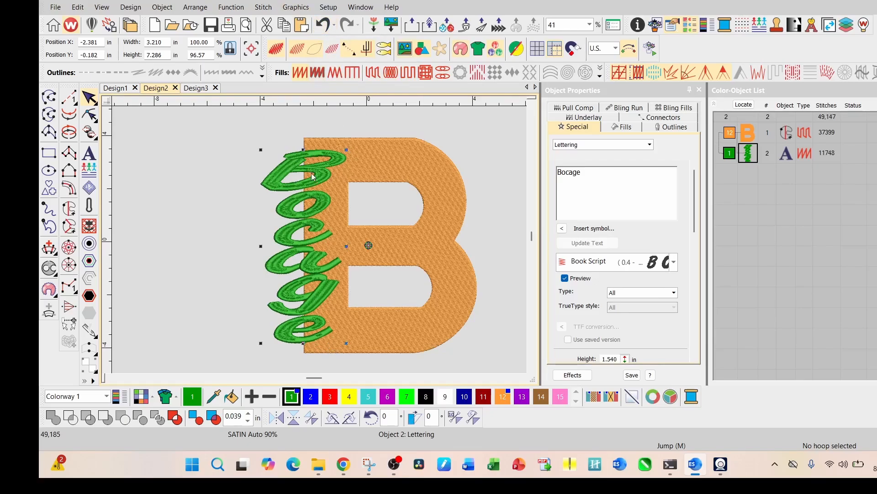
pyautogui.moveTo(305, 151); pyautogui.dragTo(305, 154)
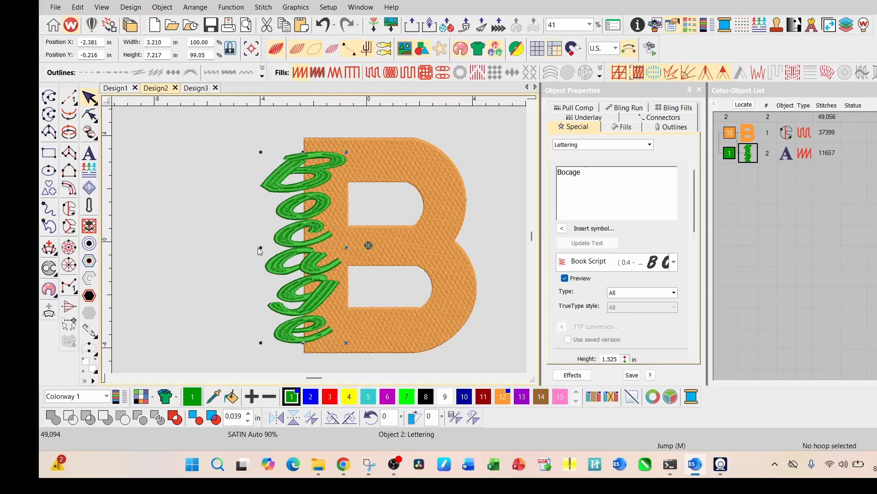
pyautogui.moveTo(261, 248); pyautogui.dragTo(267, 247)
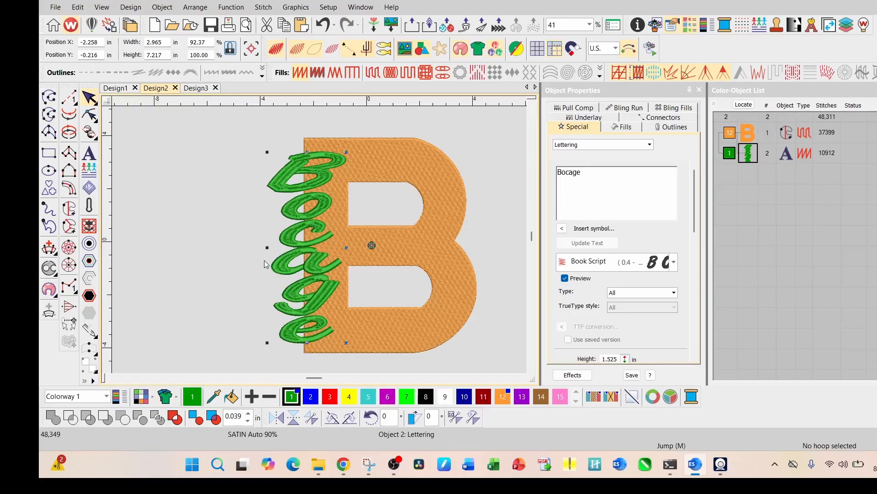
# - Try a single Run offset outline with 0.300 in spacing around the resized Bocage lettering and undo it
pyautogui.click(90, 243)
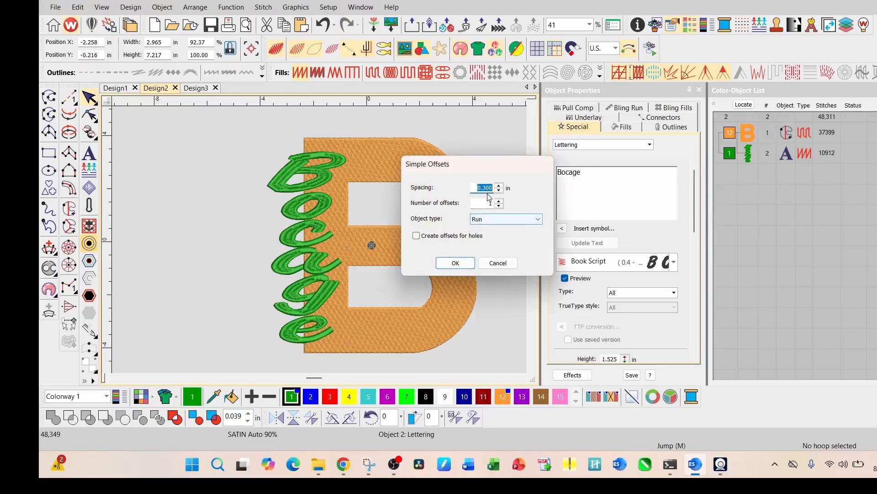
pyautogui.click(485, 187)
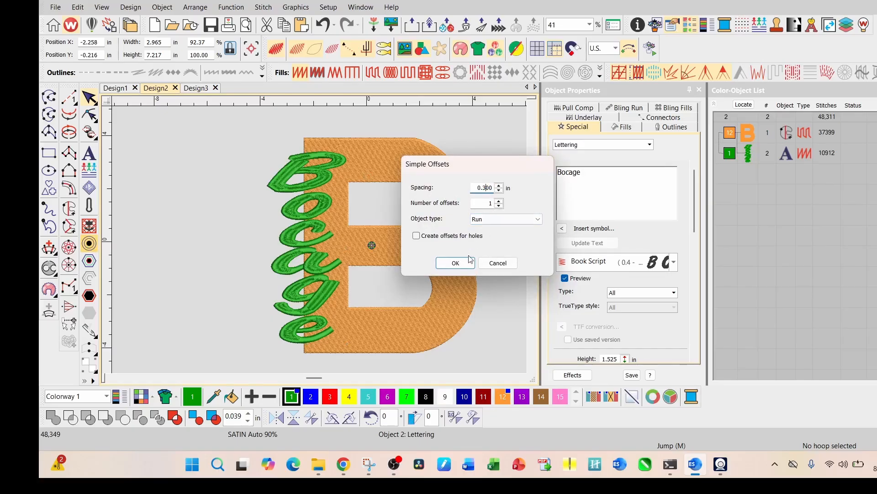
pyautogui.click(456, 263)
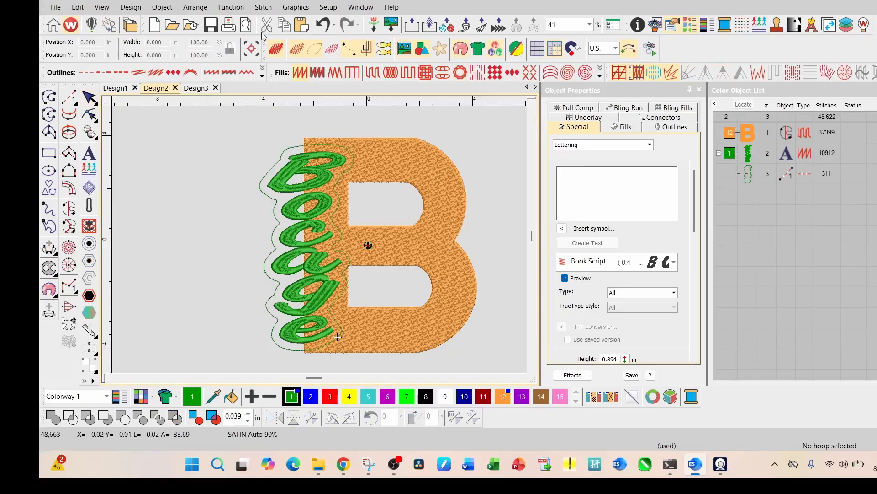
pyautogui.click(323, 26)
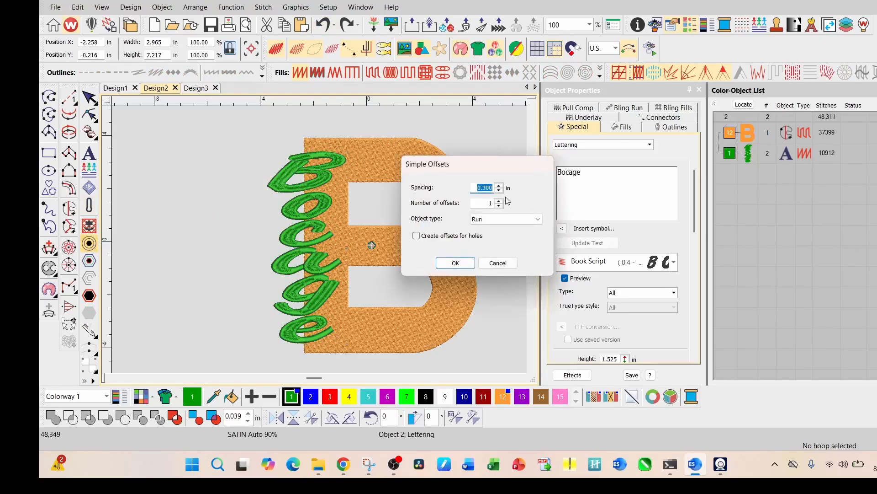
# - Create one Run offset outline around the Bocage lettering with 0.200 in spacing, and move the lettering clear of the B's left side
pyautogui.click(487, 190)
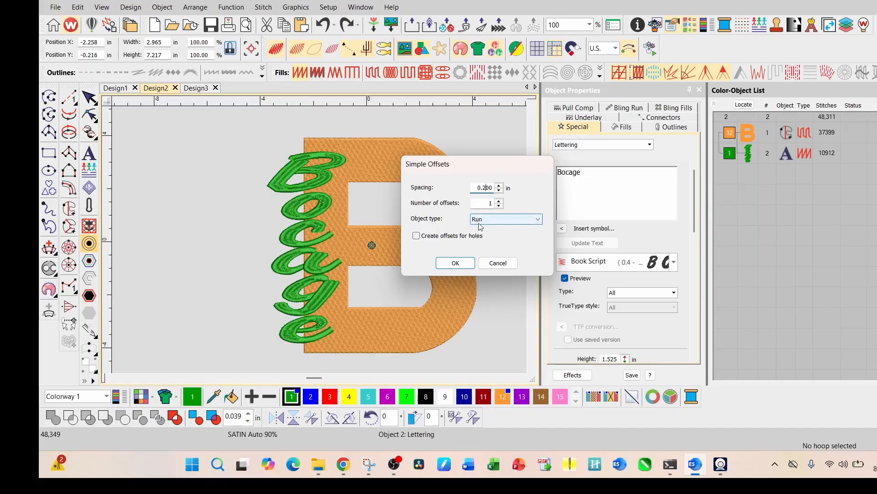
pyautogui.click(455, 263)
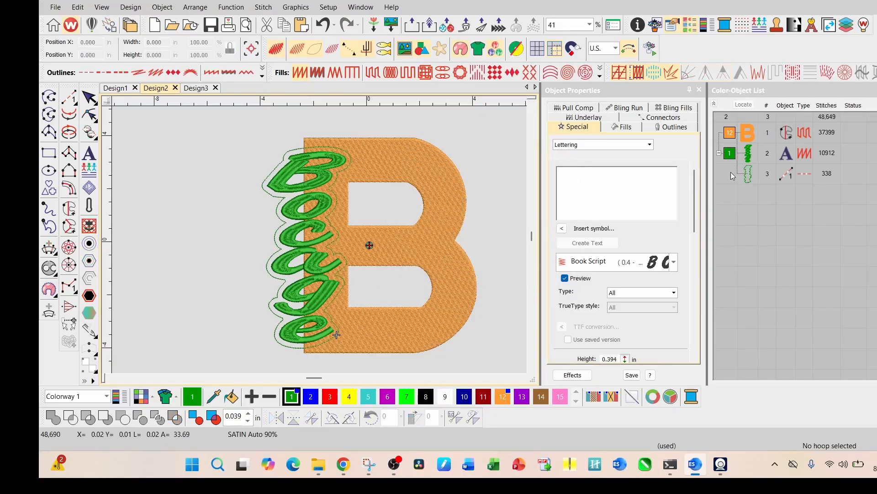
pyautogui.click(746, 158)
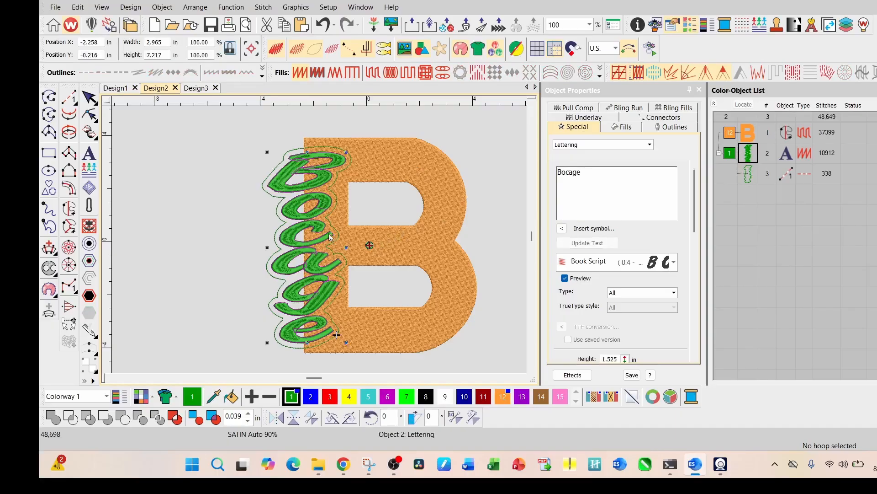
pyautogui.moveTo(300, 213); pyautogui.dragTo(228, 213)
# - Recolor the offset outline to brown color 14 and convert it to a Tatami fill
pyautogui.click(750, 178)
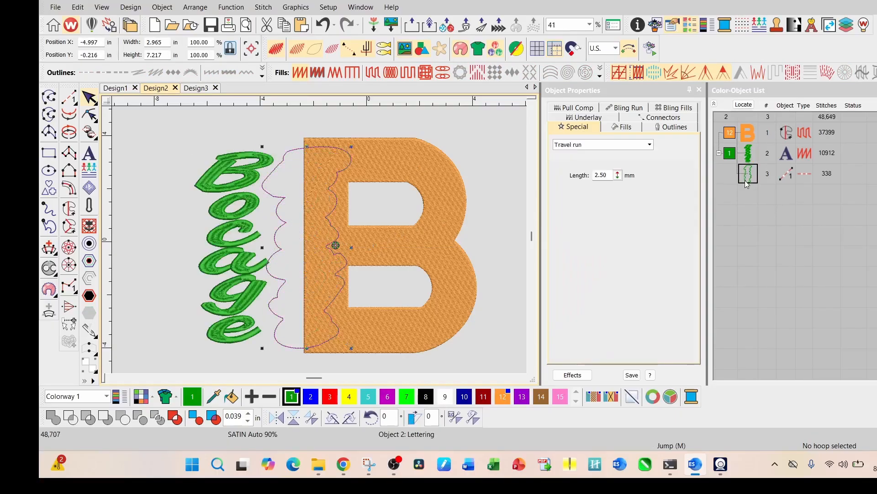
pyautogui.click(541, 396)
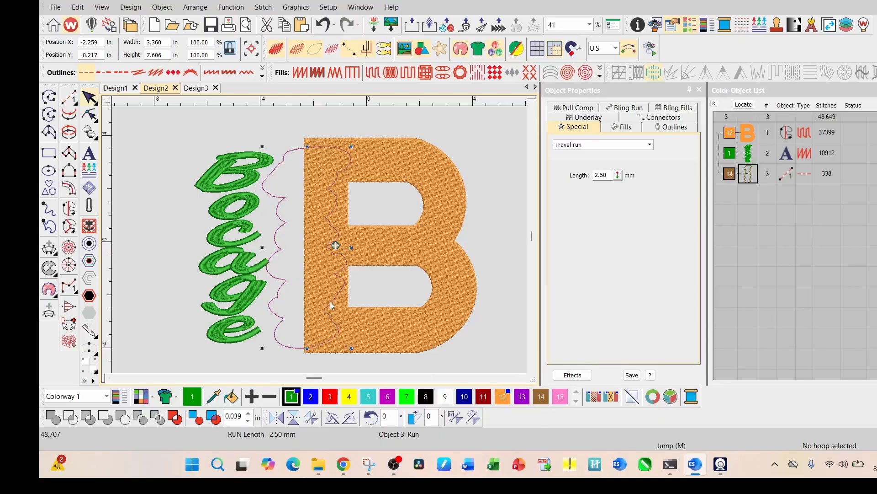
pyautogui.click(373, 72)
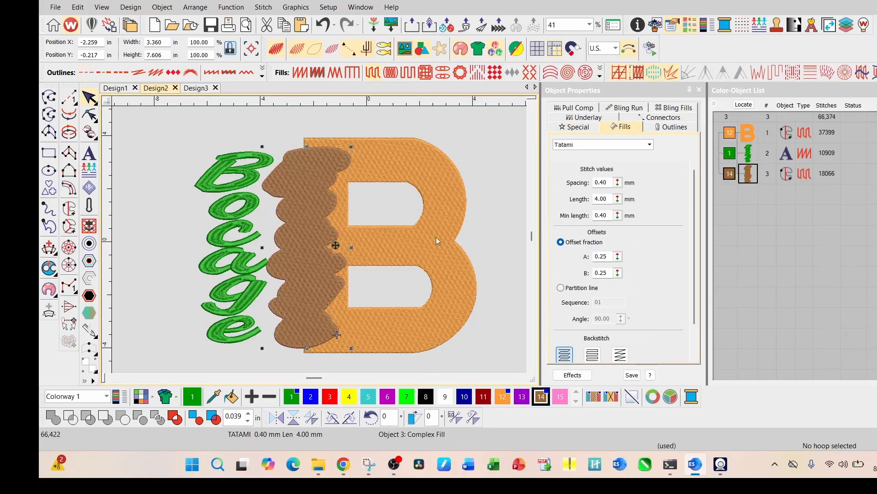
# - Cut the brown offset shape out of the orange B and delete the brown shape
pyautogui.keyDown('ctrl'); pyautogui.click(754, 138); pyautogui.keyUp('ctrl')
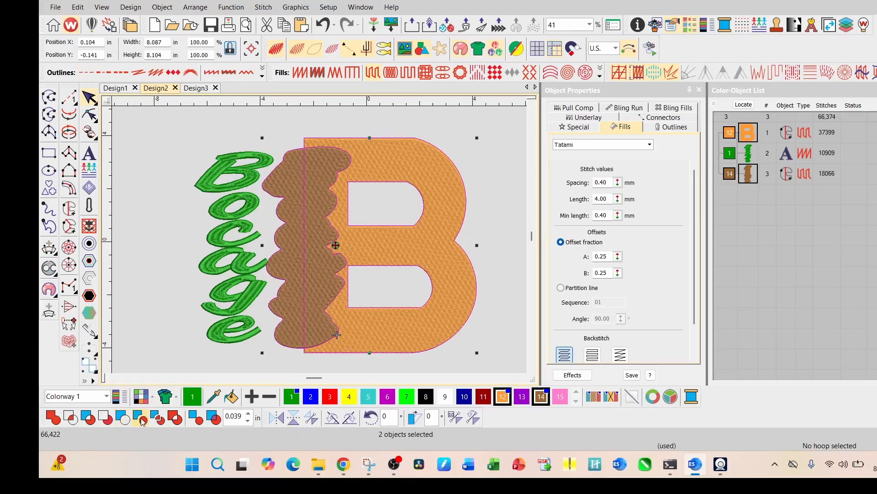
pyautogui.click(140, 418)
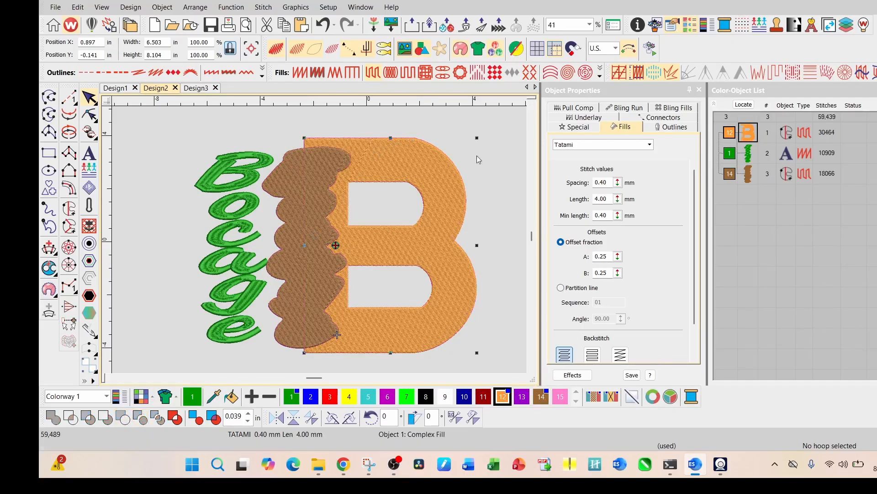
pyautogui.click(497, 175)
pyautogui.click(302, 236)
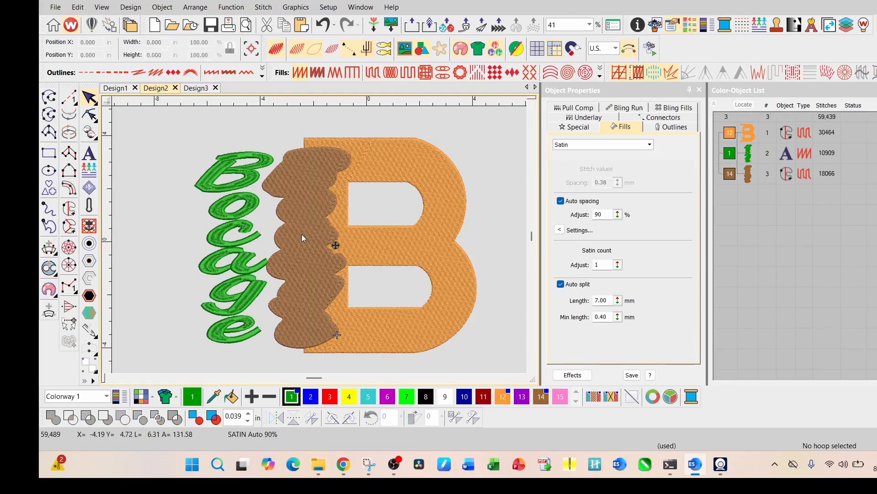
pyautogui.press('Delete')
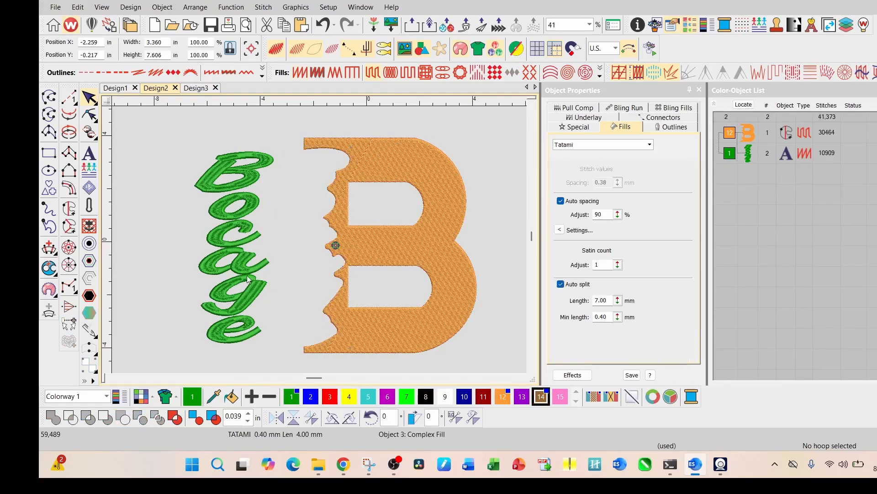
# - Move the Bocage lettering back into the cutout along the B's stem and convert the orange B to appliqué
pyautogui.moveTo(237, 265); pyautogui.dragTo(311, 267)
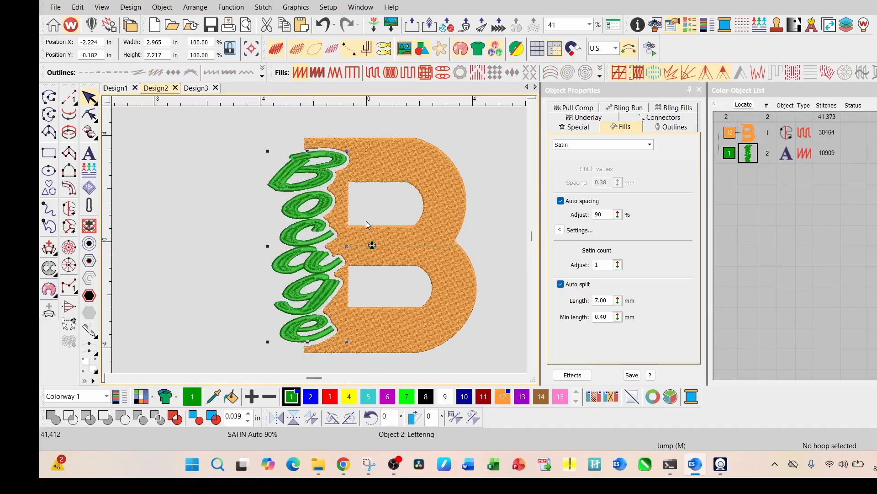
pyautogui.scroll(-1, 322, 246)
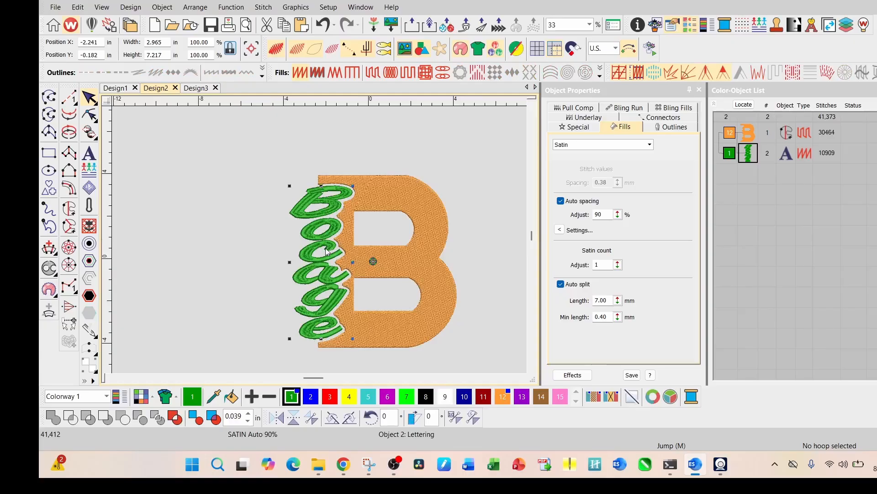
pyautogui.click(473, 166)
pyautogui.click(445, 222)
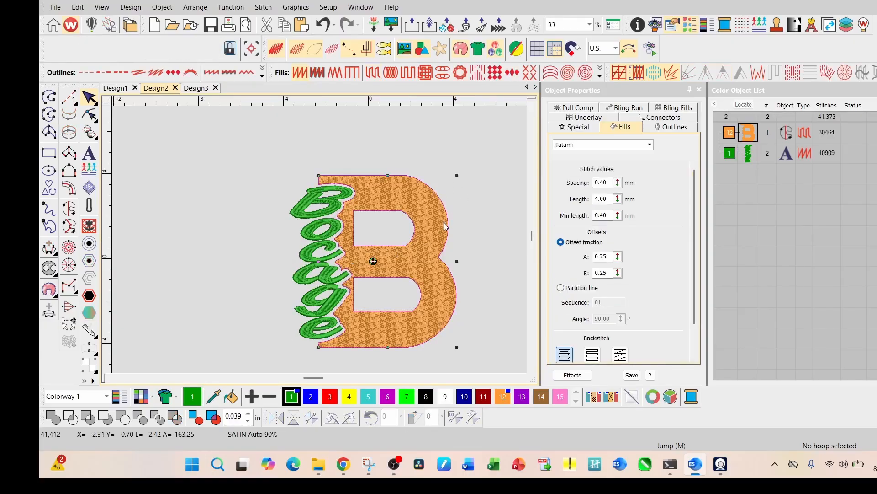
pyautogui.click(50, 290)
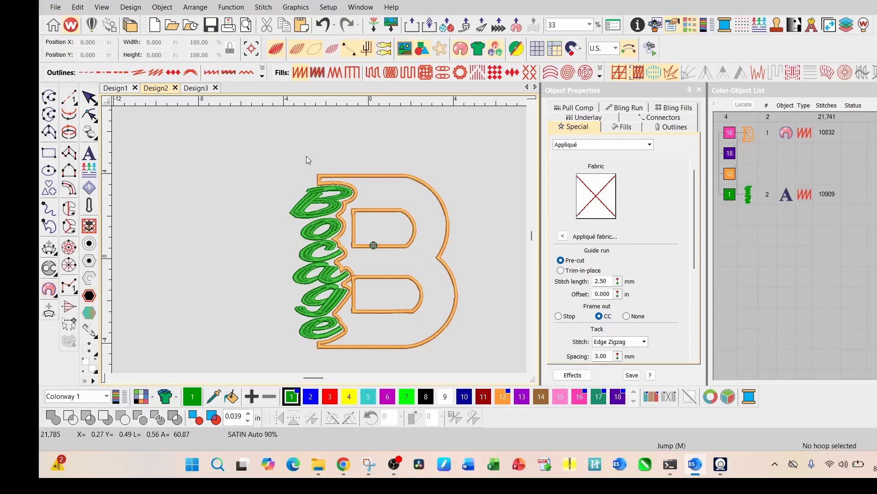
# - Create one Run offset outline with 0.200 in spacing around the appliqué B and Bocage lettering together, without offsets for holes
pyautogui.moveTo(272, 145); pyautogui.dragTo(408, 317)
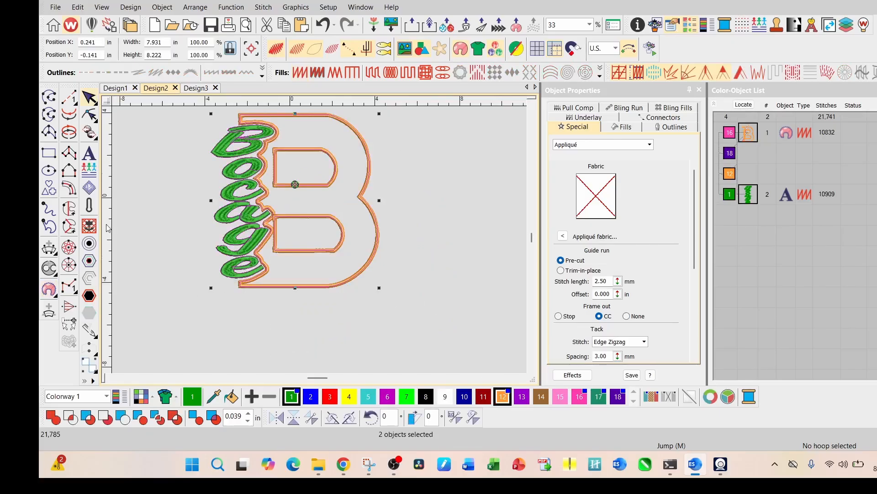
pyautogui.click(89, 243)
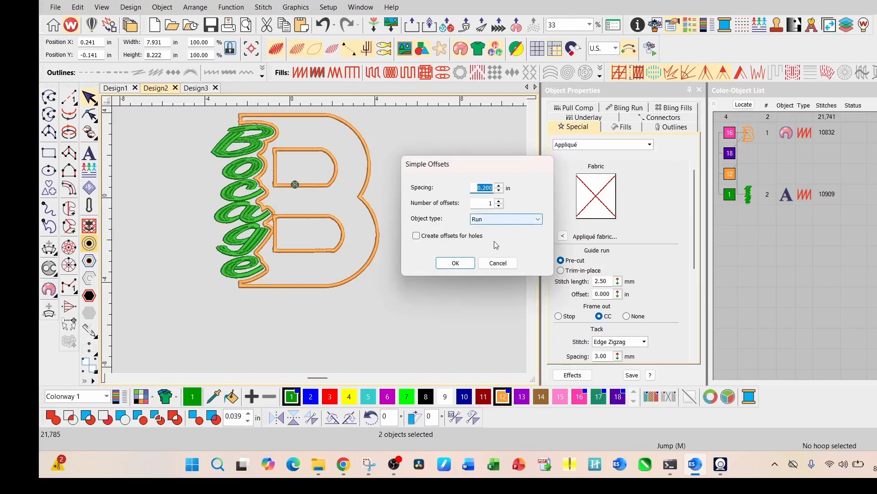
pyautogui.click(455, 263)
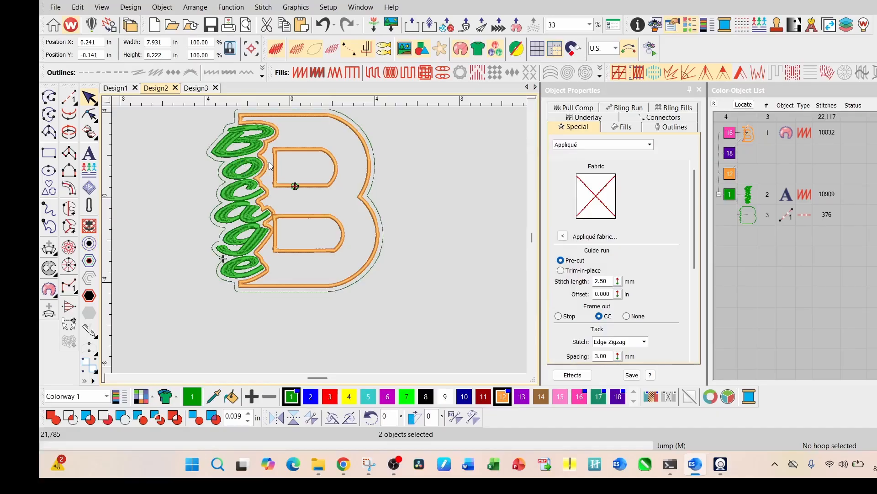
pyautogui.scroll(-2, 269, 162)
pyautogui.click(373, 251)
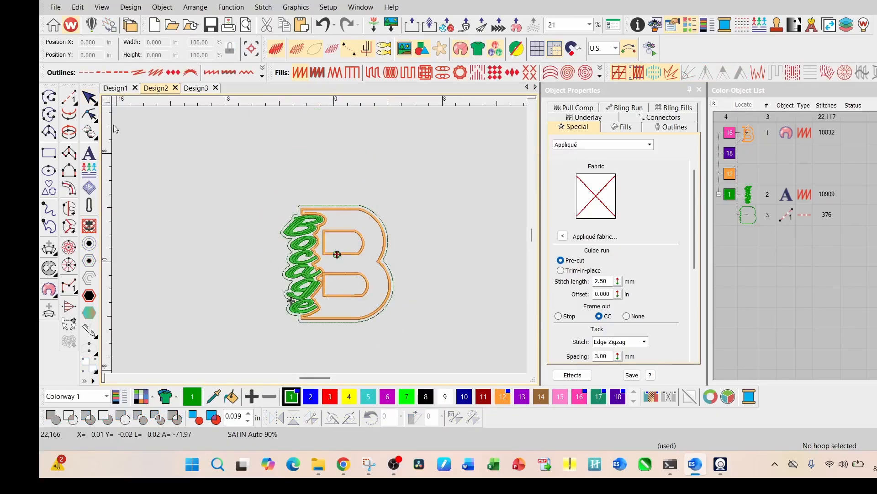
# - Try the Backstitch and Stemstitch outline types on the outer offset outline
pyautogui.click(90, 98)
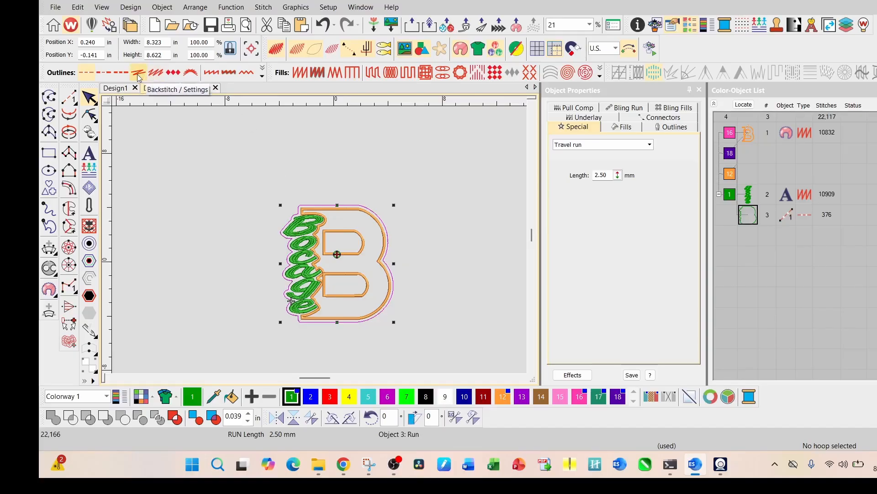
pyautogui.click(139, 74)
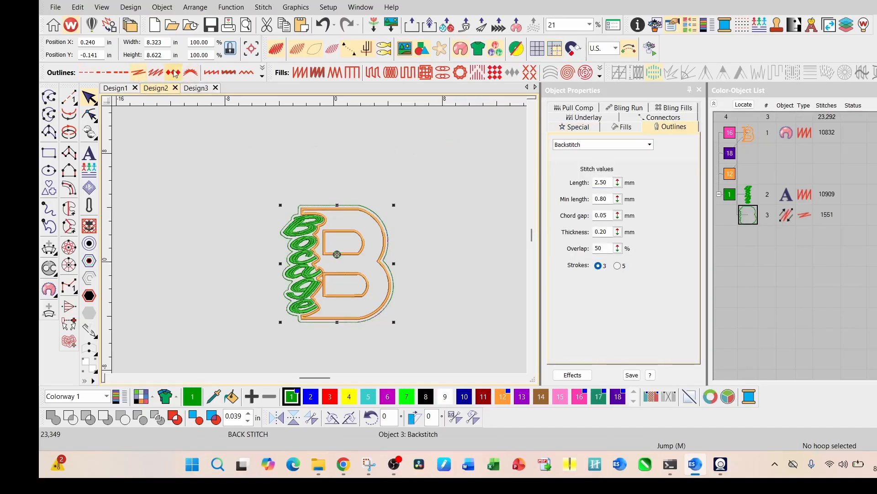
pyautogui.click(189, 74)
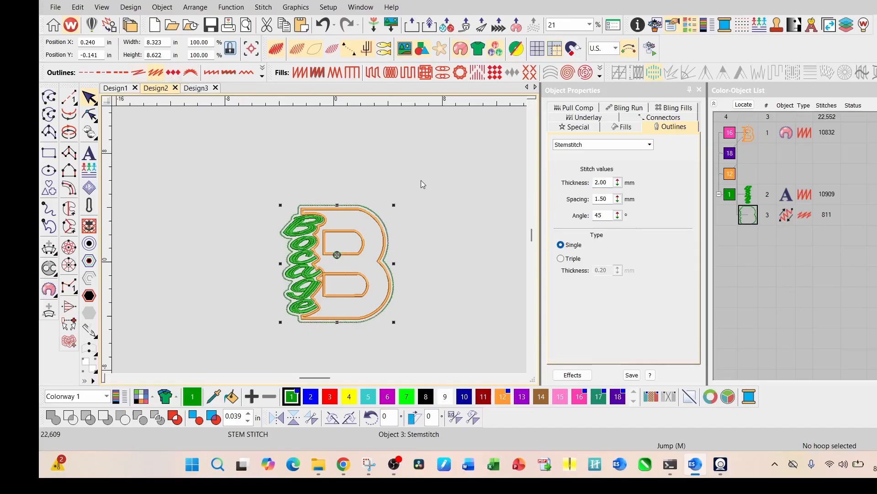
# - Convert the outer offset outline to a Motif Run using the 6 Arches motif from the LACE set
pyautogui.click(173, 73)
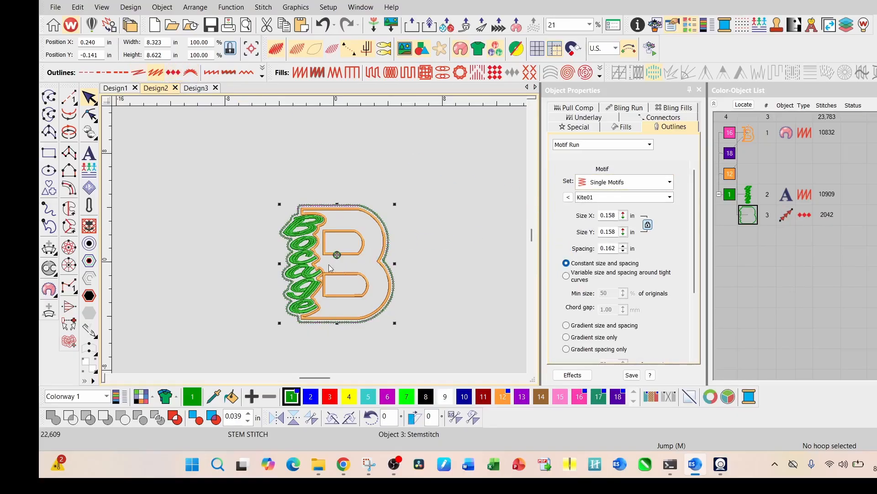
pyautogui.scroll(5, 329, 268)
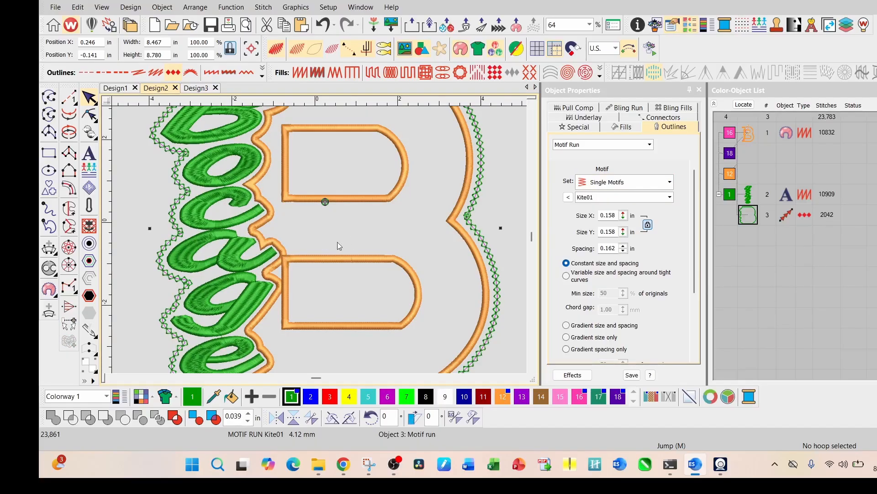
pyautogui.scroll(-2, 314, 218)
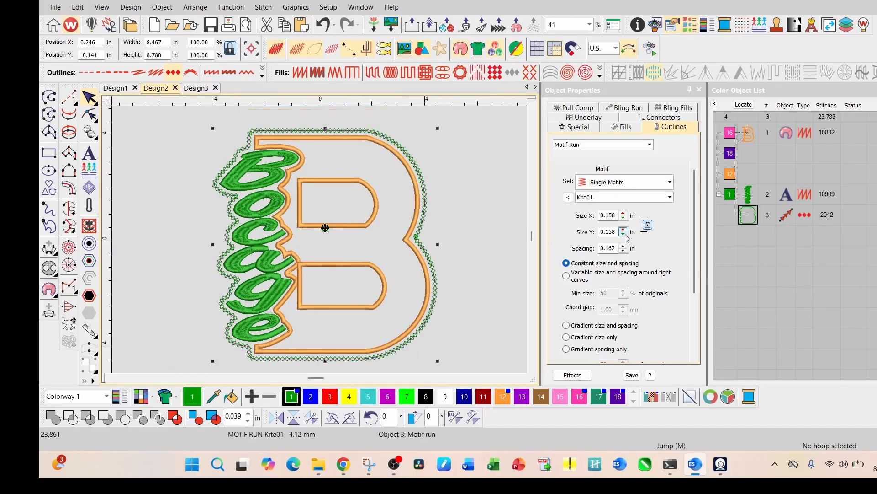
pyautogui.click(670, 183)
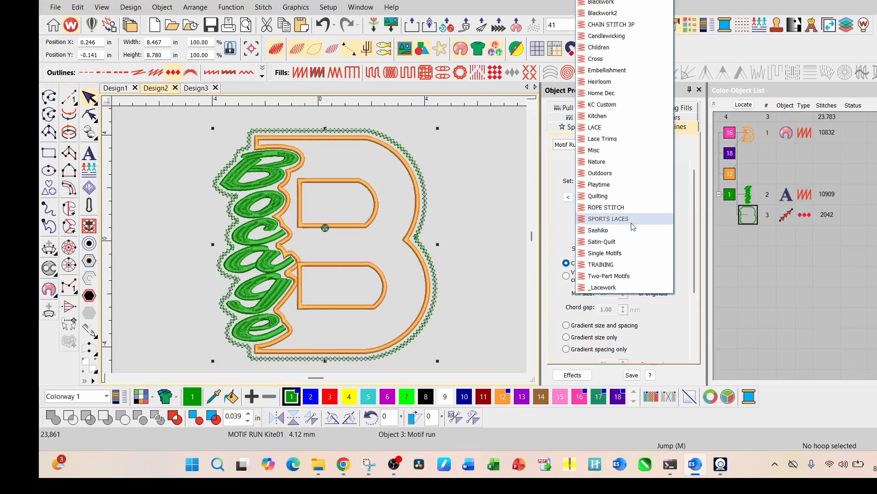
pyautogui.click(628, 130)
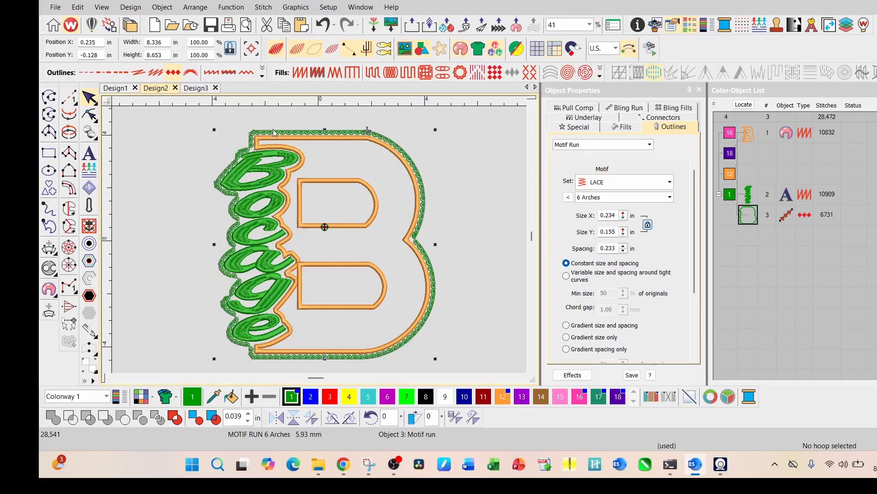
pyautogui.scroll(2, 320, 239)
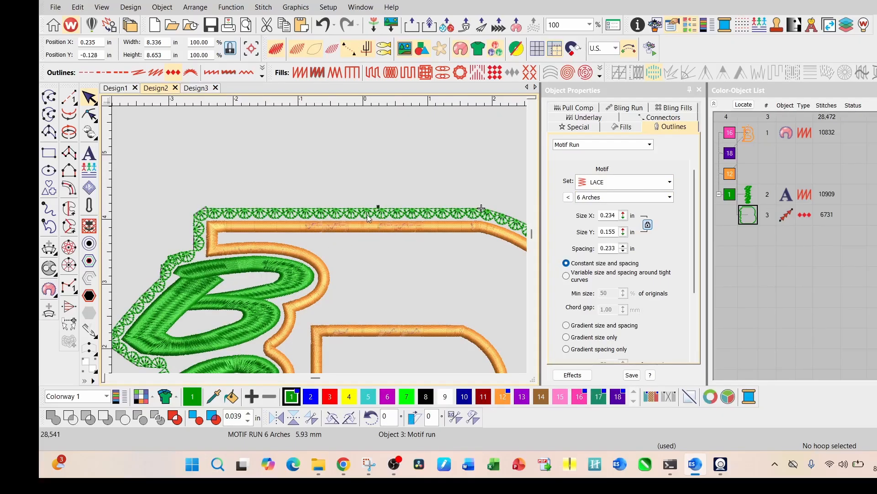
pyautogui.scroll(-1, 367, 215)
pyautogui.scroll(4, 322, 242)
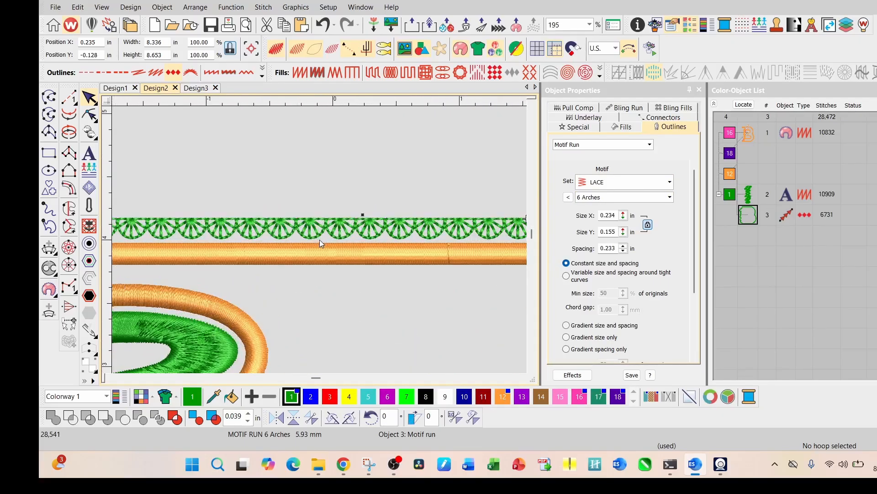
# - Reverse the curves of the lace outline so its arches face outward from the B
pyautogui.click(77, 7)
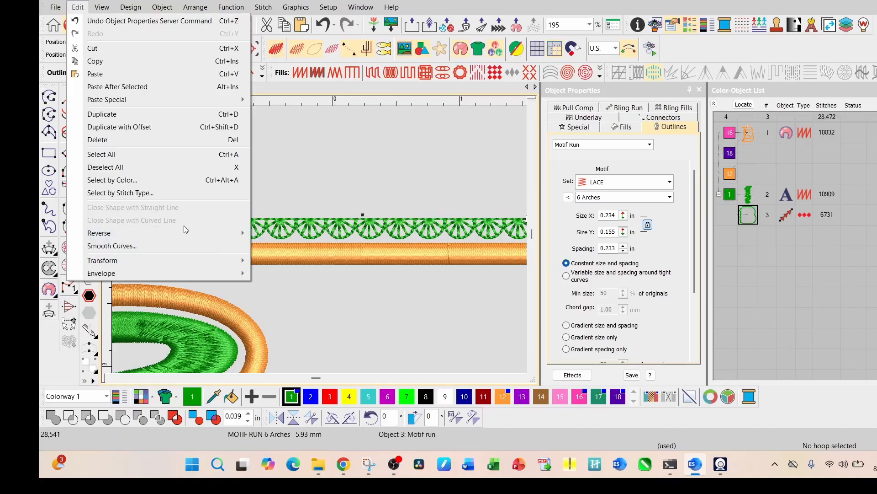
pyautogui.moveTo(185, 228)
pyautogui.click(273, 235)
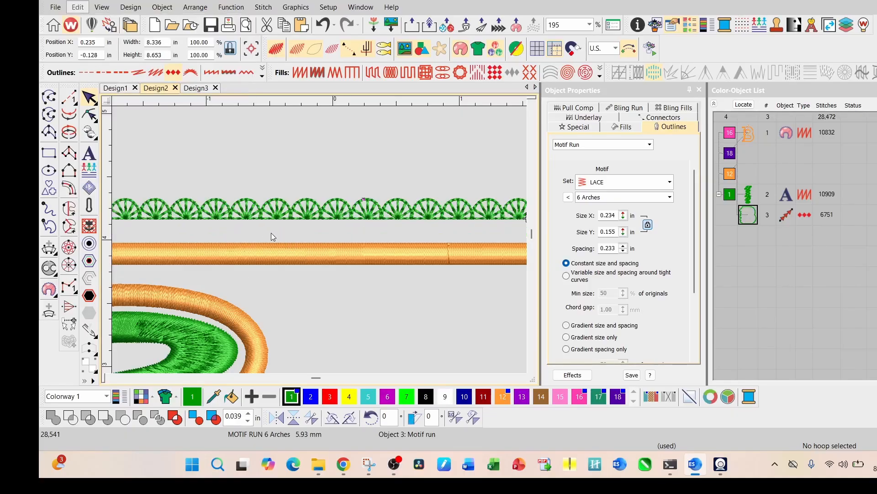
pyautogui.scroll(-5, 318, 238)
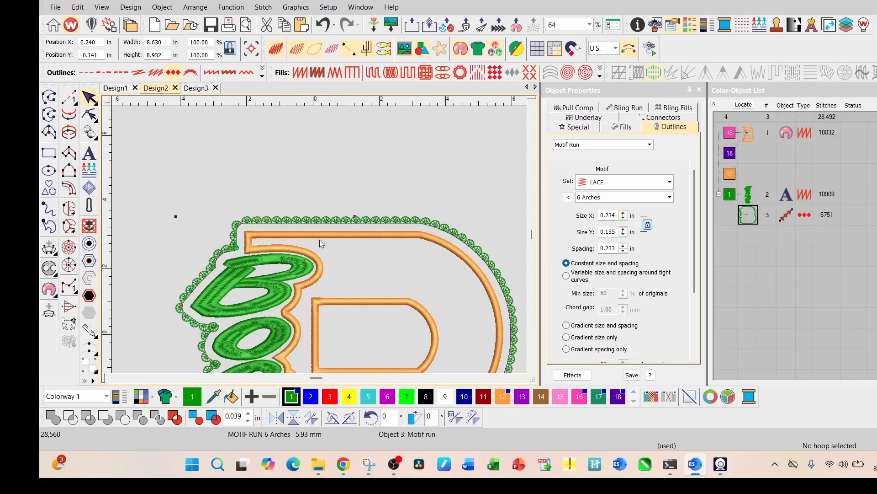
# - Undo the last curve reversal on the lace outline and examine the arch direction at the B's upper corner
pyautogui.scroll(-1, 319, 239)
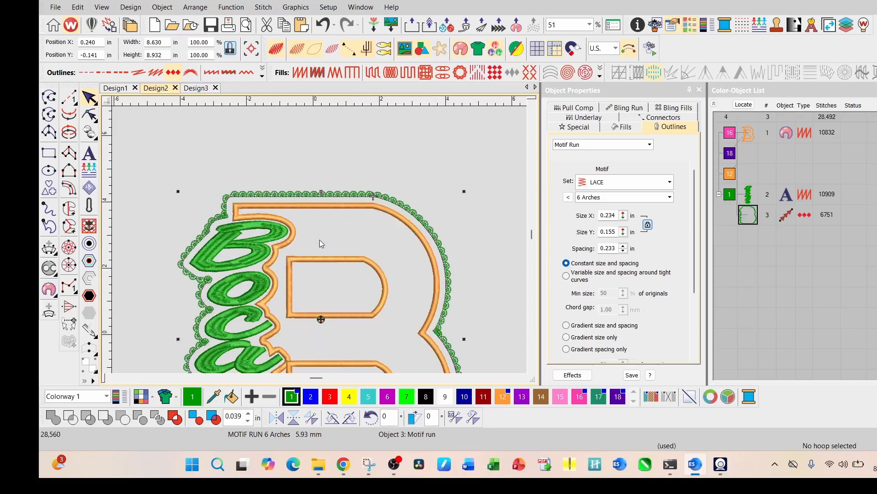
pyautogui.click(323, 25)
pyautogui.scroll(1, 322, 240)
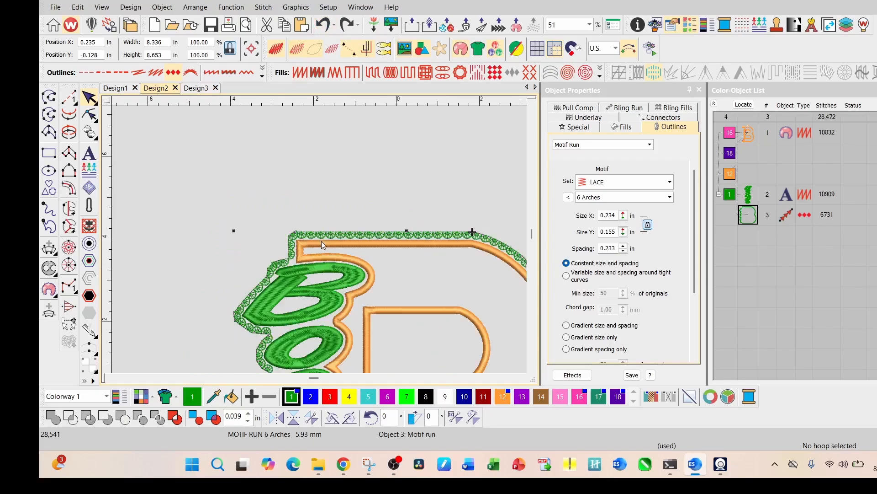
pyautogui.scroll(8, 321, 241)
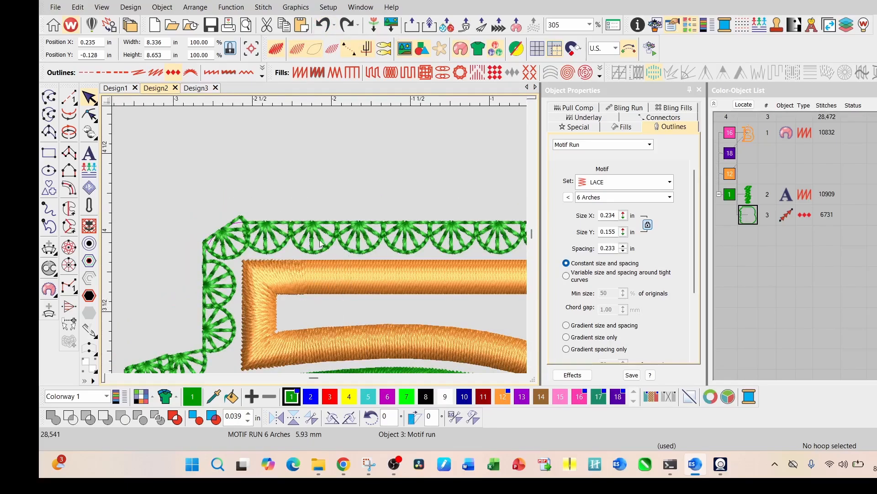
pyautogui.scroll(-4, 319, 239)
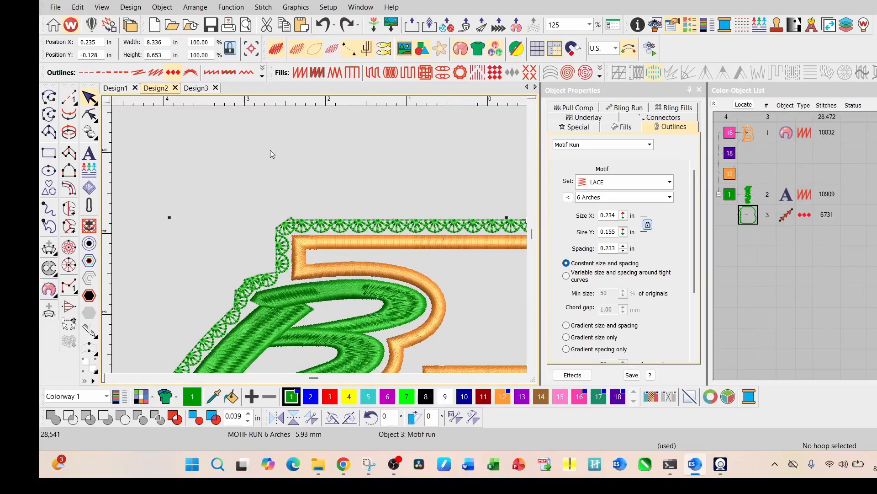
# - Apply Reverse Curves to the lace outline again to turn the 6 Arches motif outward, and review the whole B design
pyautogui.click(77, 7)
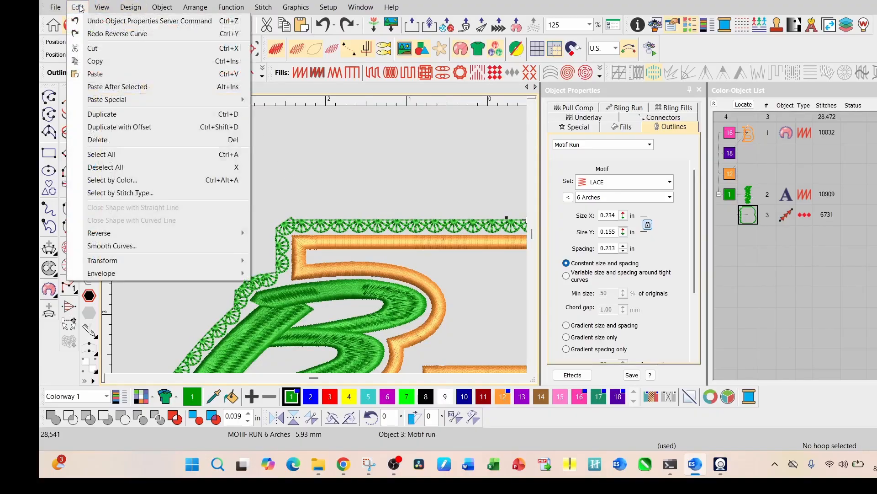
pyautogui.moveTo(195, 234)
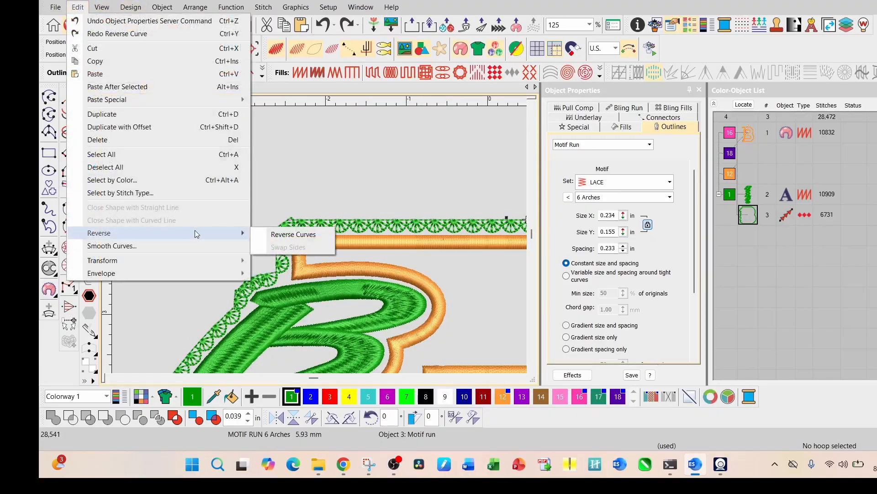
pyautogui.click(302, 234)
pyautogui.scroll(-5, 318, 245)
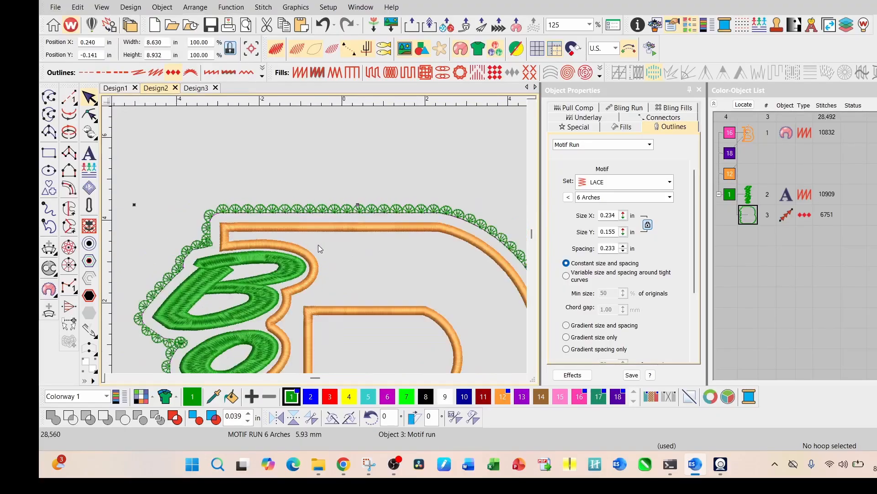
pyautogui.scroll(-3, 319, 239)
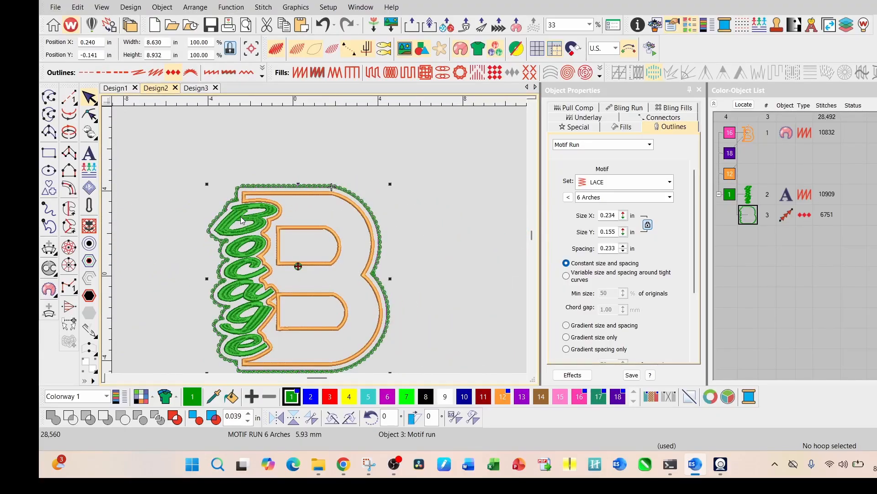
pyautogui.scroll(-1, 337, 264)
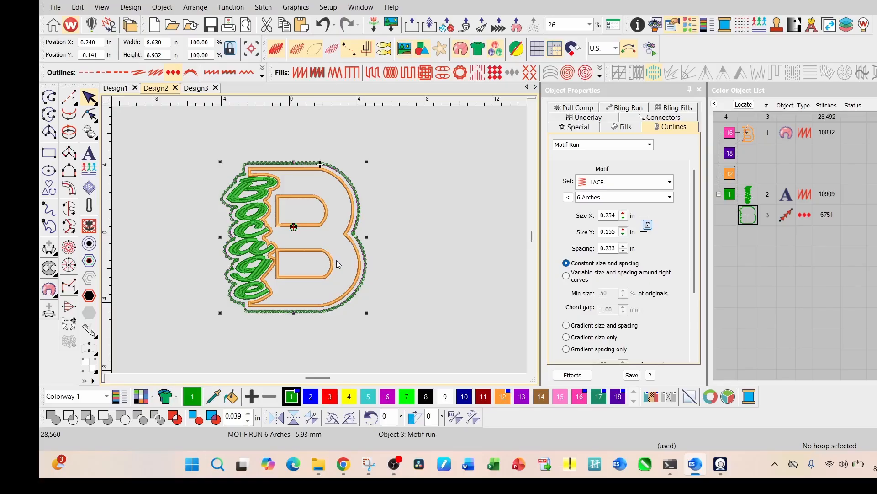